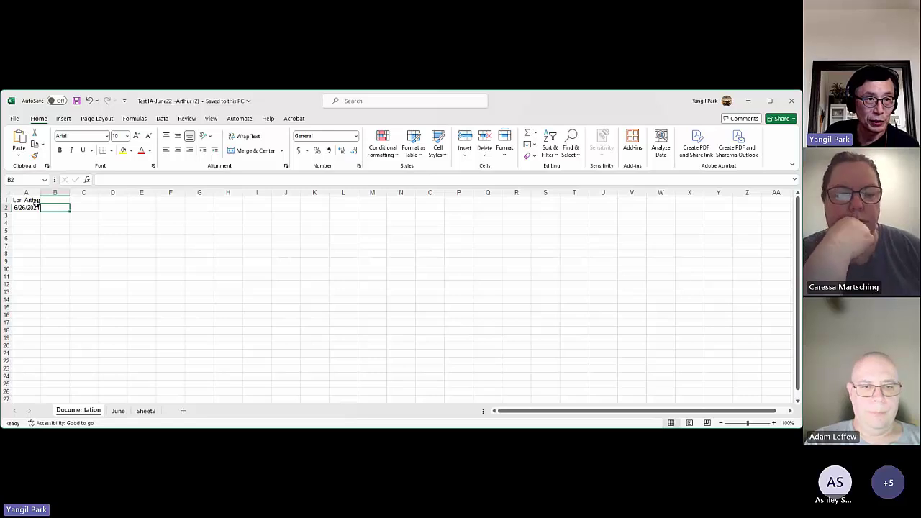
# Open the June sheet, check its page header in Page Layout view, and return to Normal view.
pyautogui.click(119, 412)
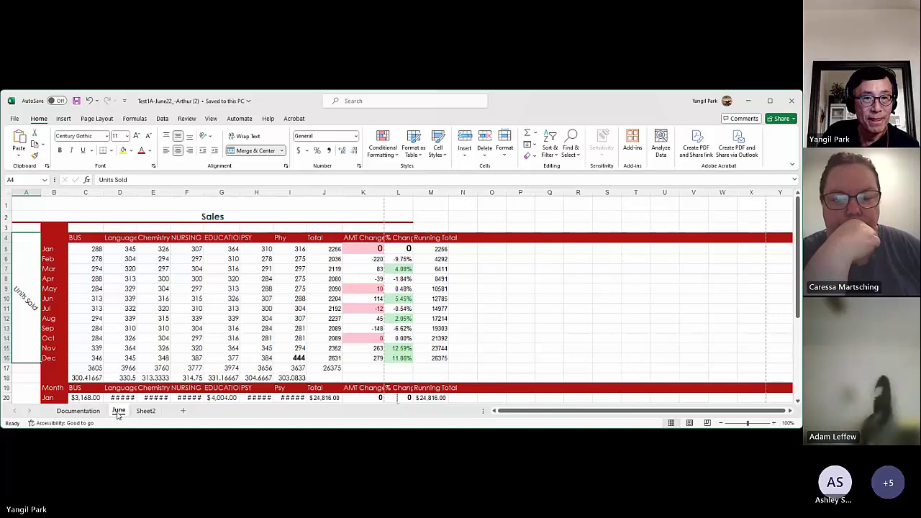
pyautogui.click(689, 423)
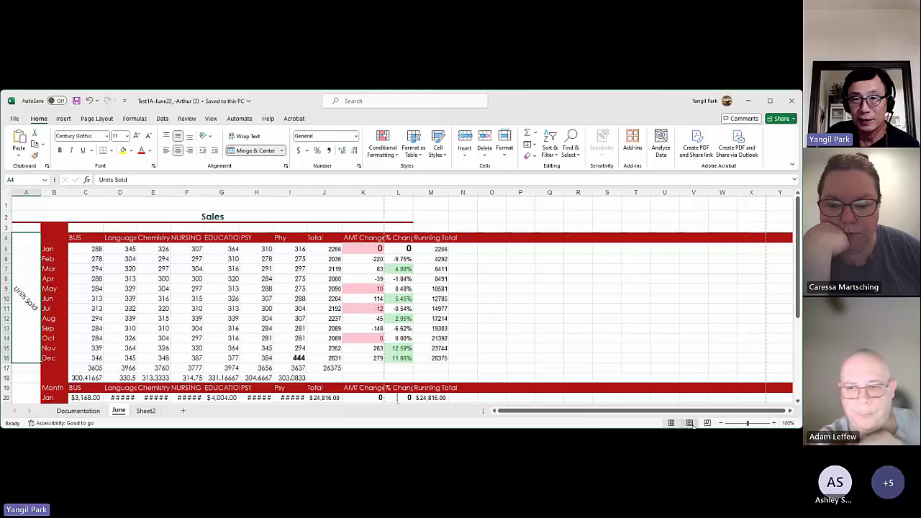
pyautogui.scroll(2, 305, 251)
pyautogui.click(312, 255)
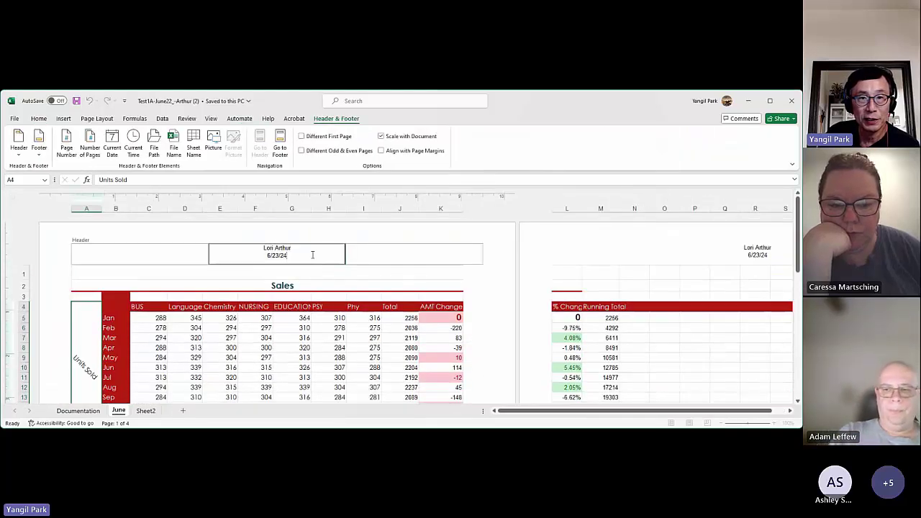
pyautogui.click(211, 344)
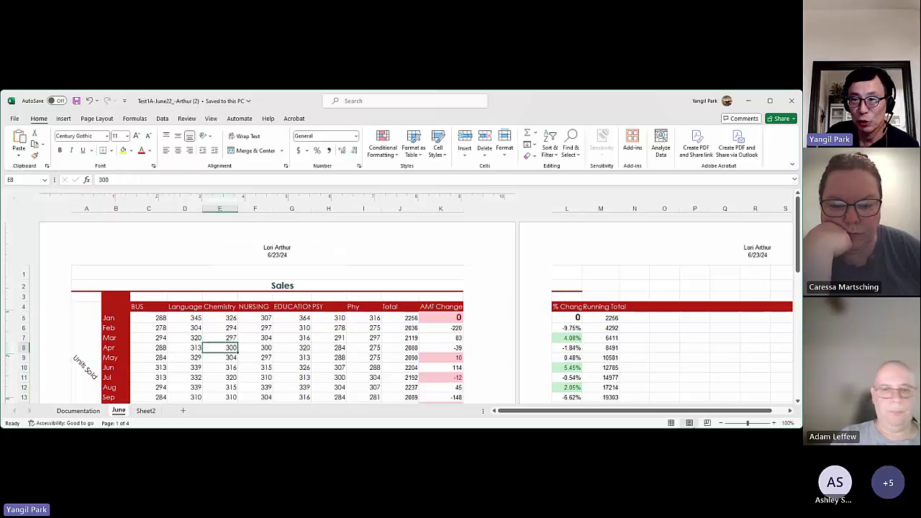
pyautogui.click(671, 422)
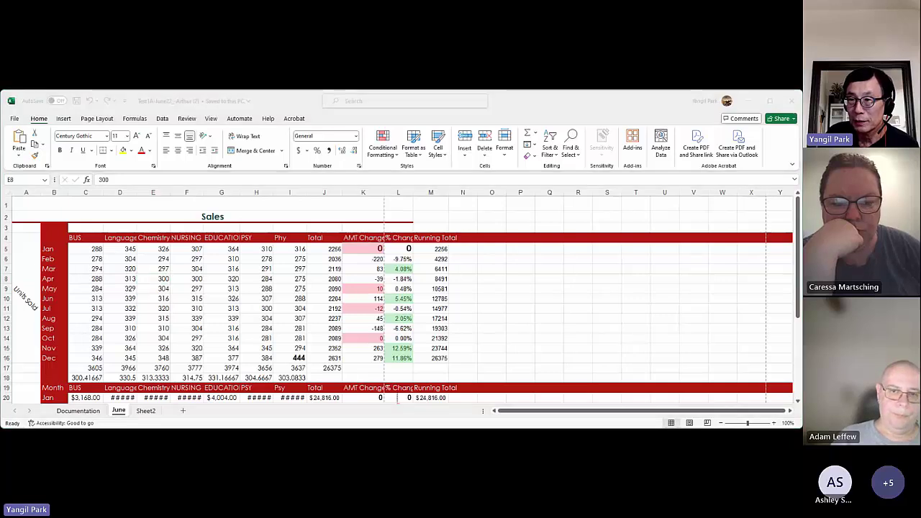
# Inspect the February AMT Changed formula and the January to March Total formulas in the Units Sold table.
pyautogui.click(775, 425)
pyautogui.click(775, 423)
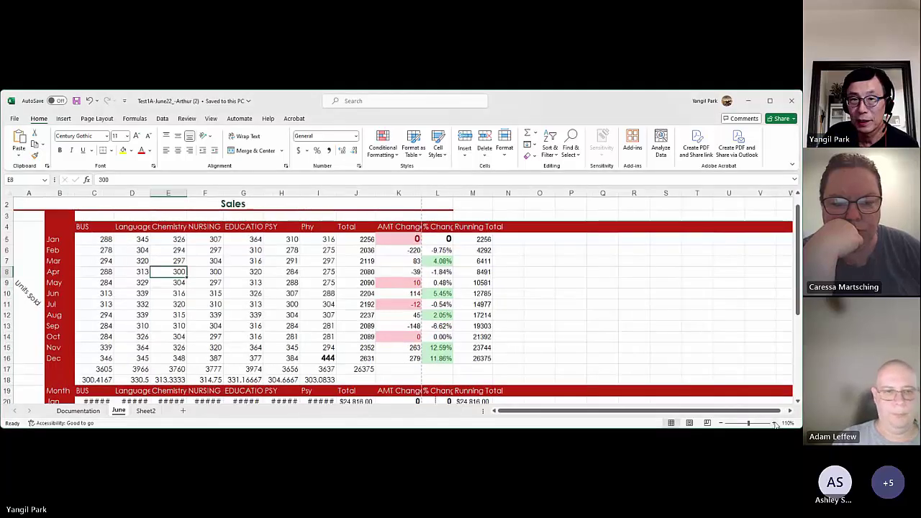
pyautogui.click(774, 423)
pyautogui.click(774, 423)
pyautogui.scroll(1, 480, 282)
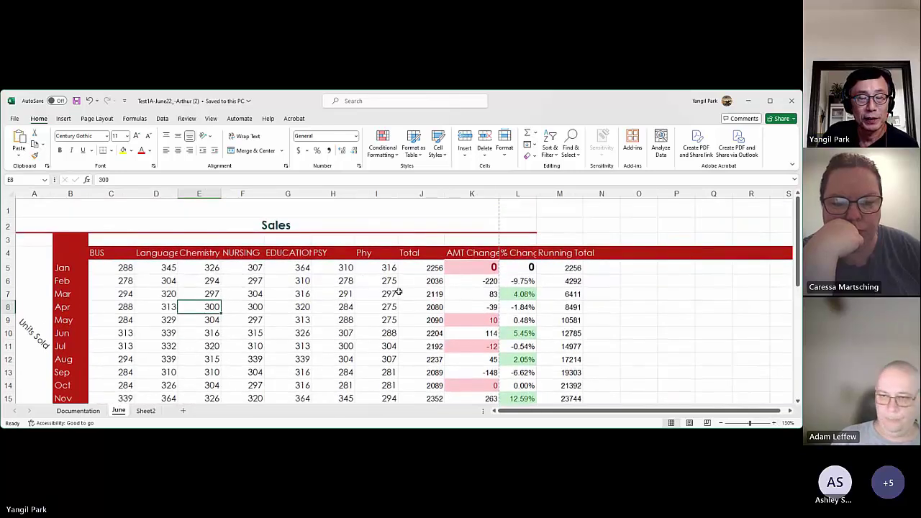
pyautogui.click(459, 282)
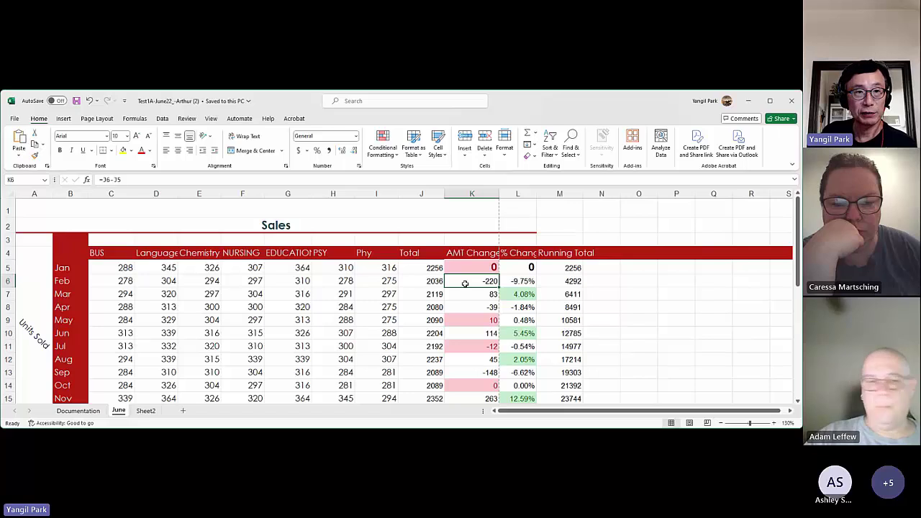
pyautogui.click(424, 268)
pyautogui.click(421, 281)
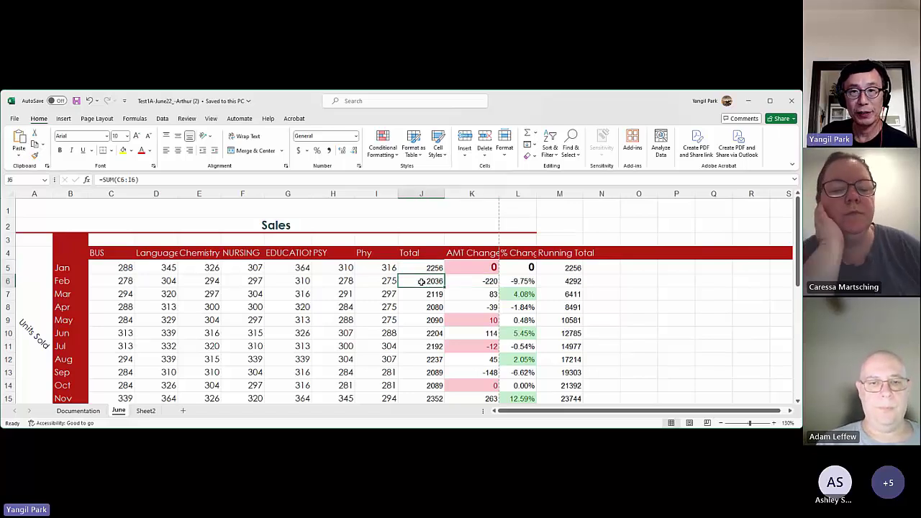
pyautogui.click(419, 294)
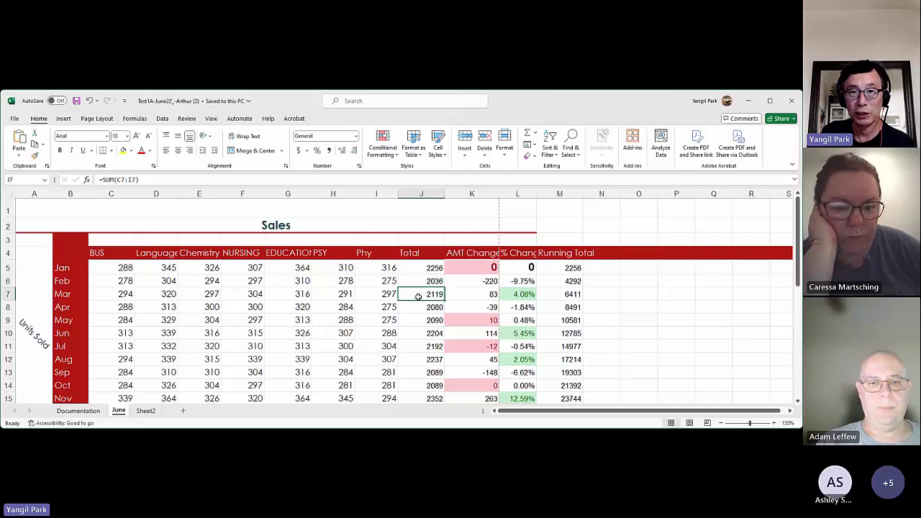
# Compare the February AMT Changed formula in K6 with the January and February totals it refers to.
pyautogui.click(474, 282)
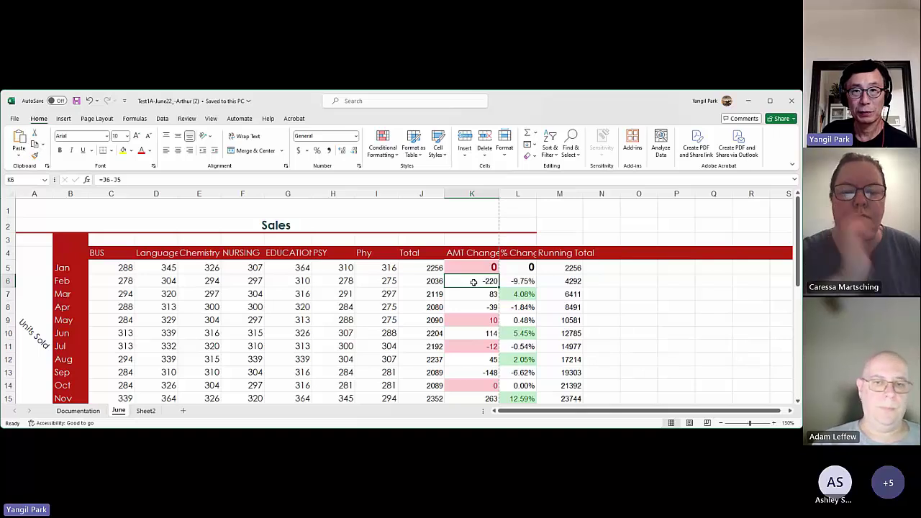
pyautogui.click(430, 267)
pyautogui.click(421, 281)
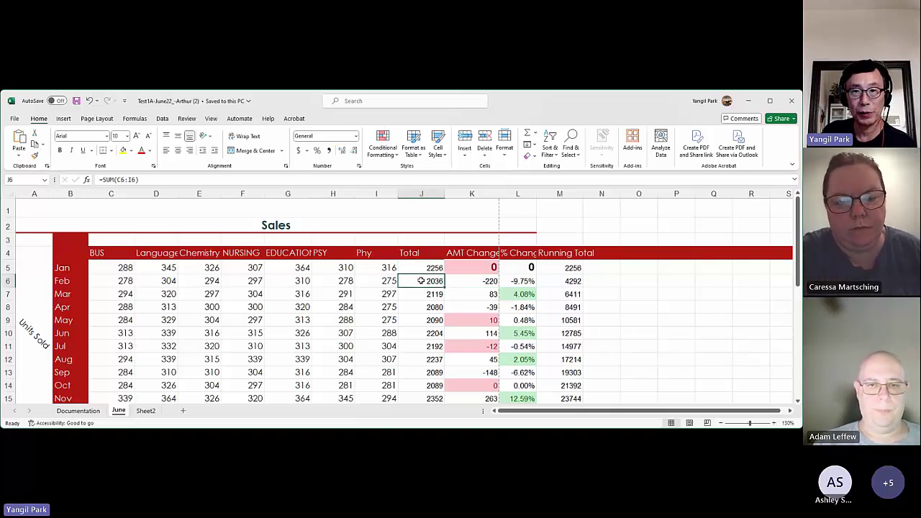
pyautogui.click(473, 281)
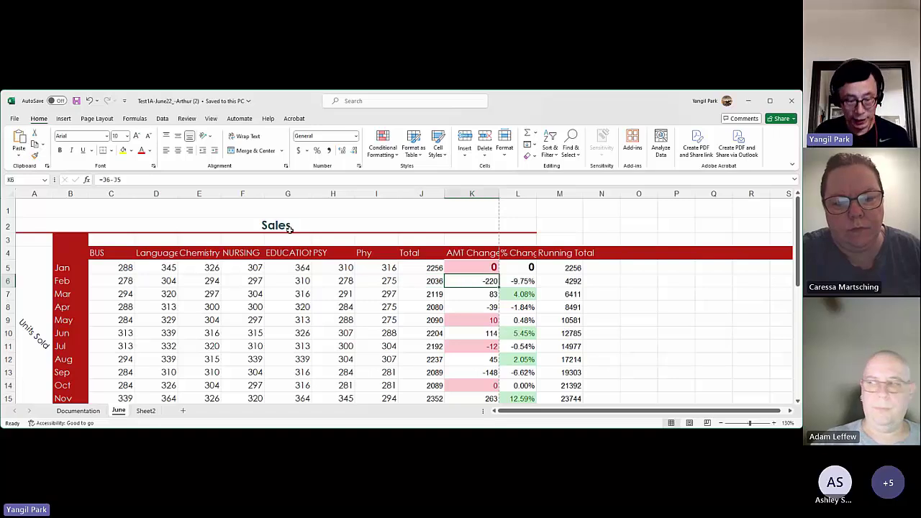
# Display the sheet's formulas in the cells and examine the Total, AMT Changed and % Changed formulas around February.
pyautogui.hotkey('ctrl', '`')
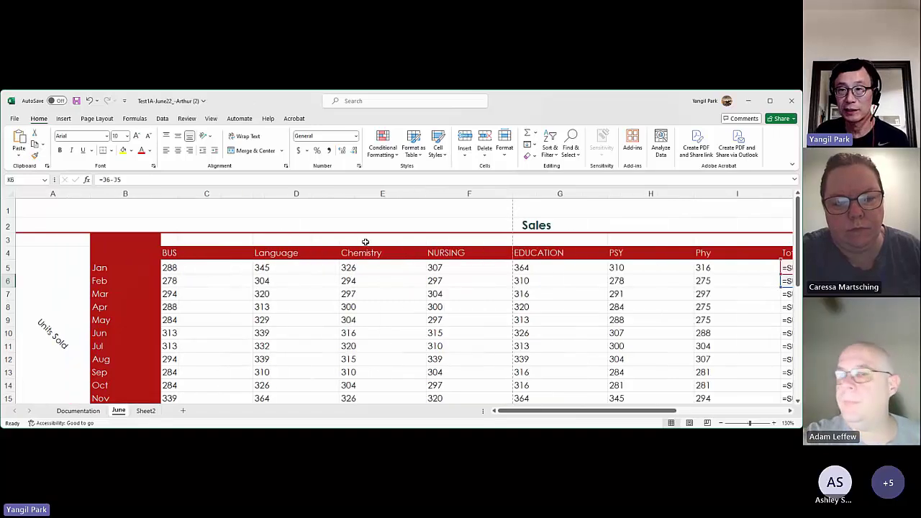
pyautogui.moveTo(586, 413); pyautogui.dragTo(699, 403)
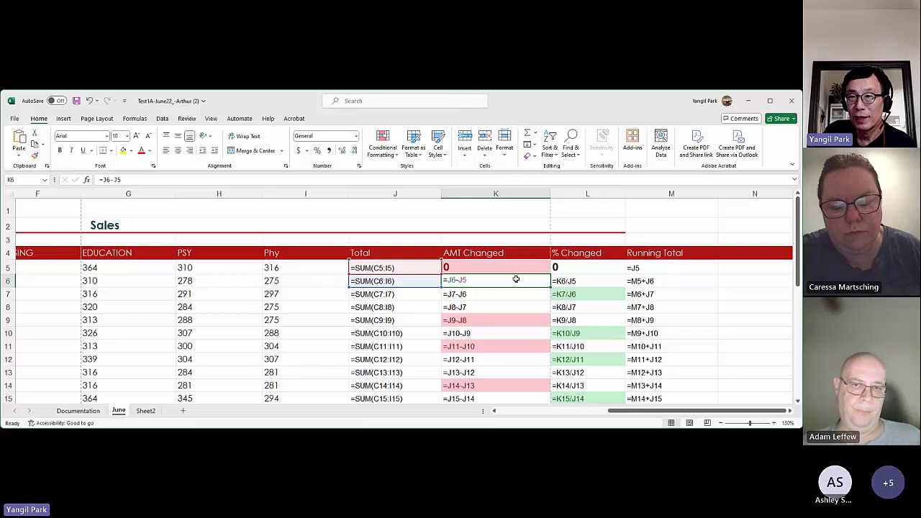
pyautogui.click(580, 282)
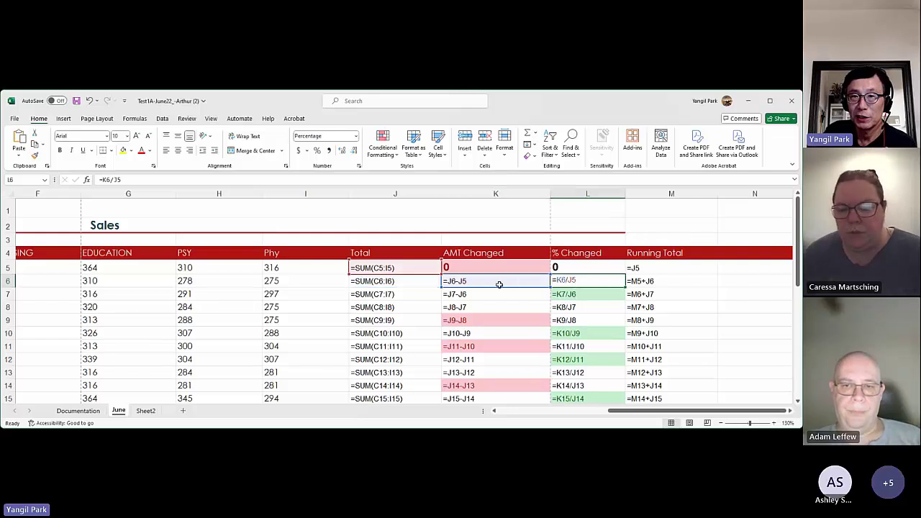
pyautogui.click(499, 285)
pyautogui.click(565, 280)
pyautogui.click(473, 279)
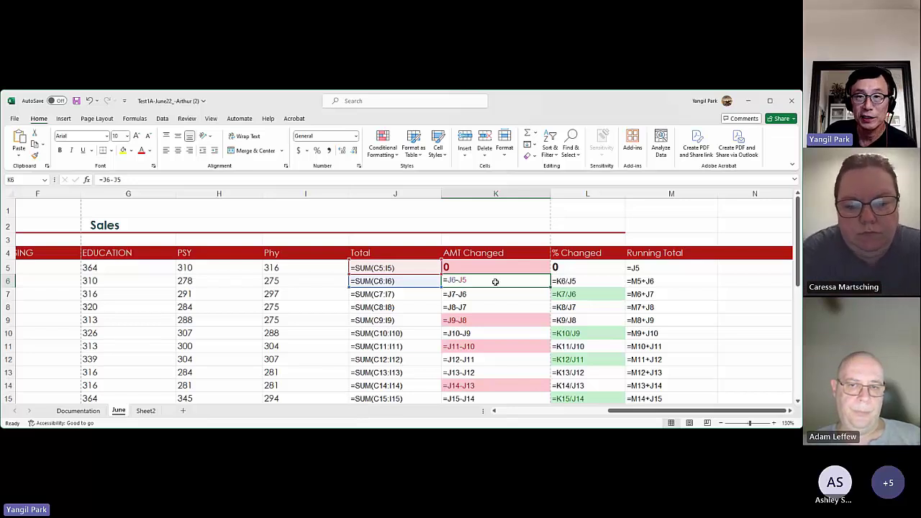
pyautogui.click(383, 280)
pyautogui.click(375, 294)
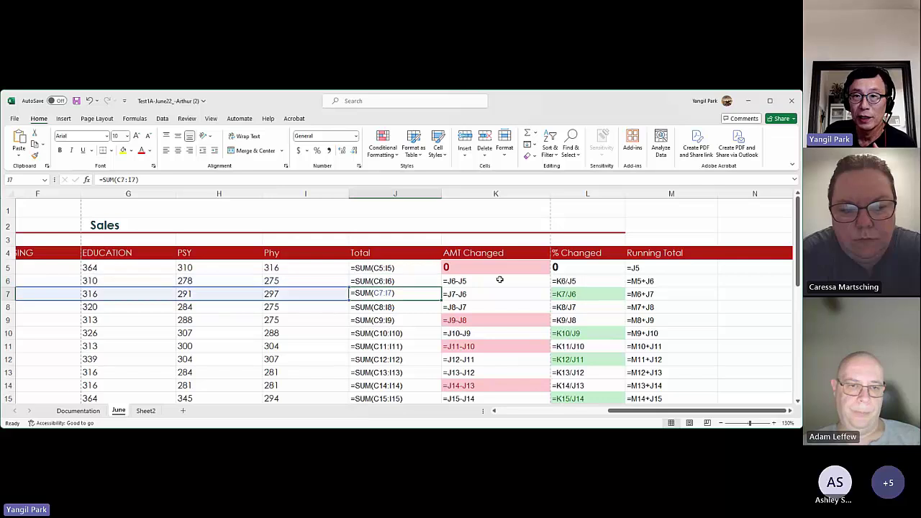
pyautogui.click(565, 281)
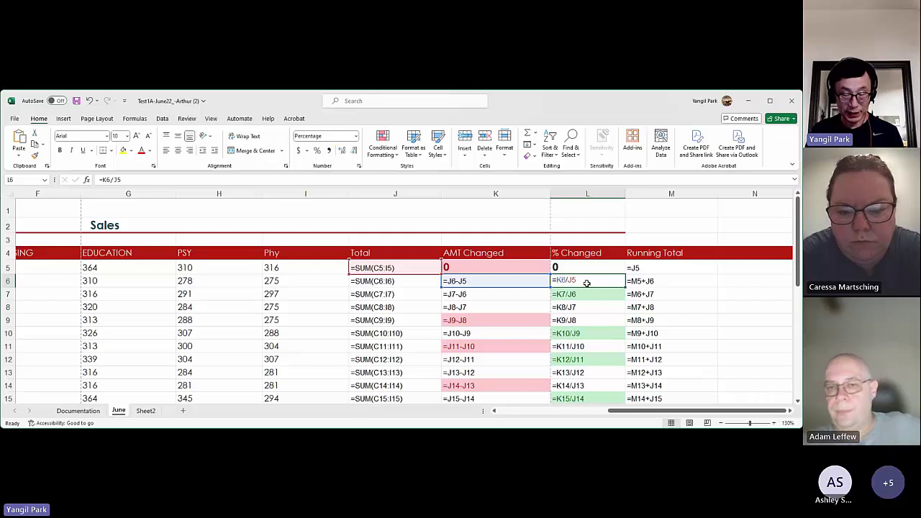
# Switch the June sheet back to displaying values and look over the Units Sold table.
pyautogui.hotkey('ctrl', '`')
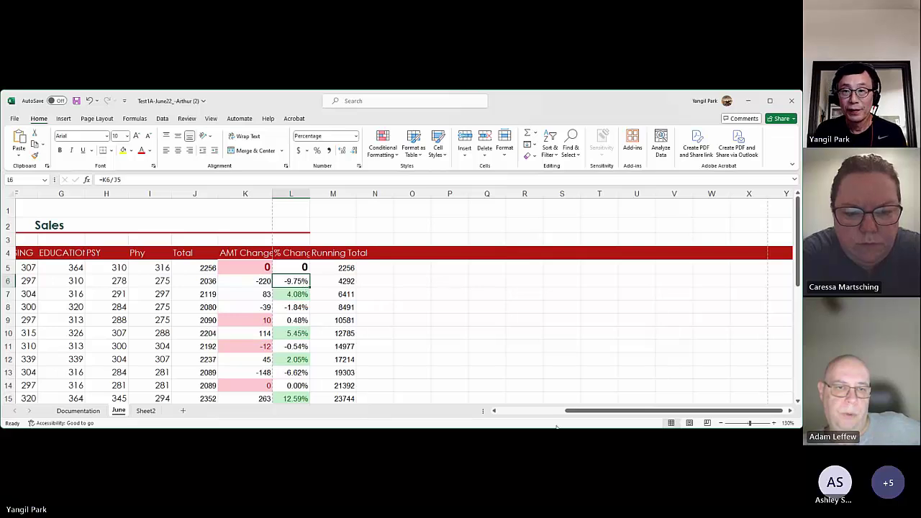
pyautogui.click(532, 412)
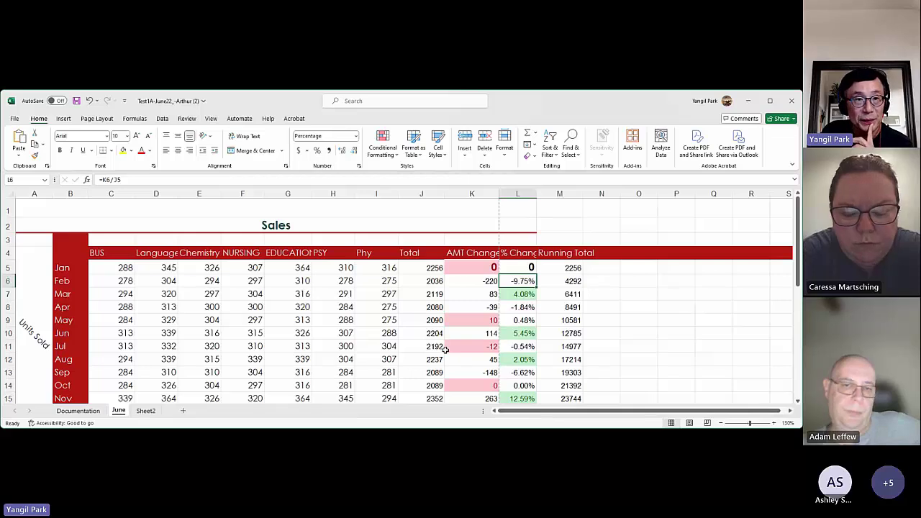
pyautogui.scroll(-4, 445, 349)
pyautogui.scroll(1, 445, 349)
pyautogui.scroll(3, 445, 349)
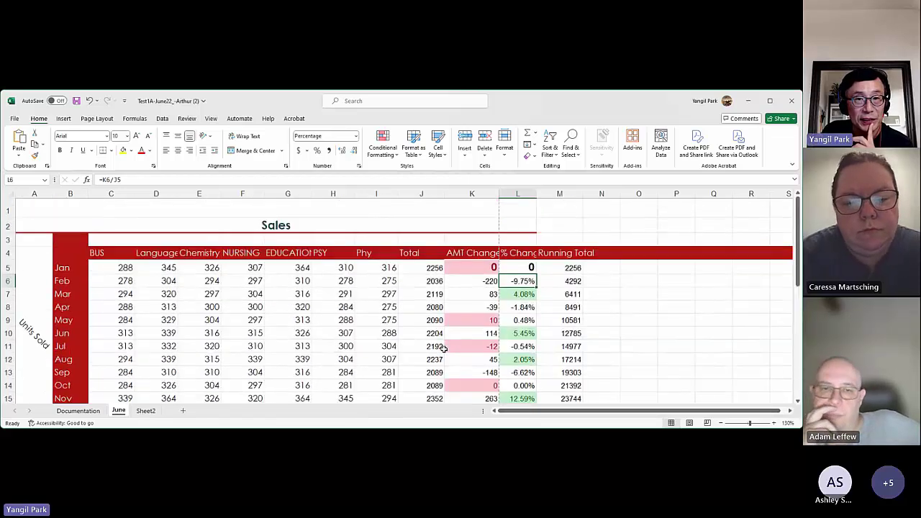
pyautogui.scroll(-4, 461, 331)
pyautogui.scroll(5, 487, 309)
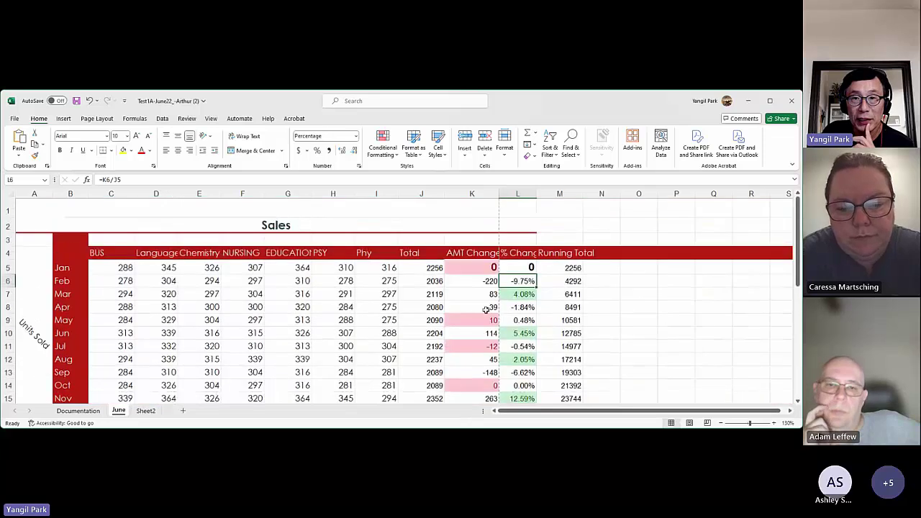
# Check the SUM formulas in the Total column of the Units Sold table from January through July.
pyautogui.click(423, 267)
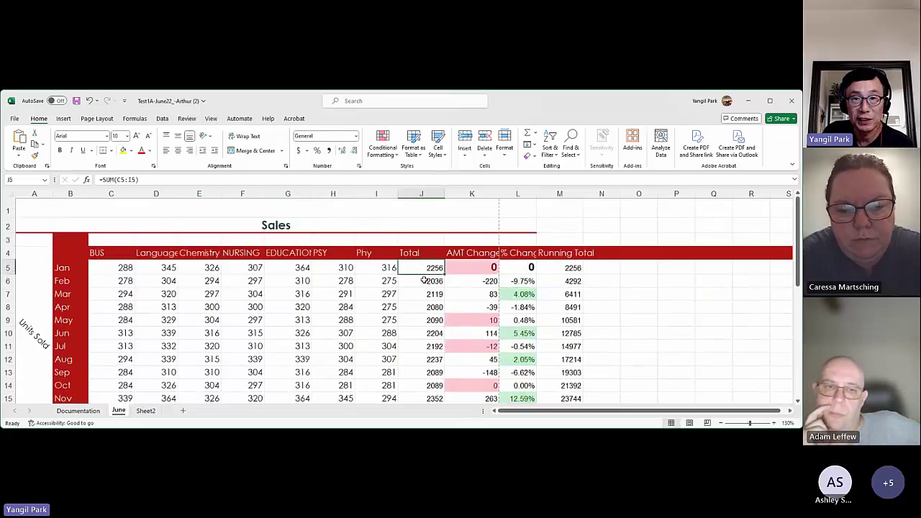
pyautogui.click(424, 281)
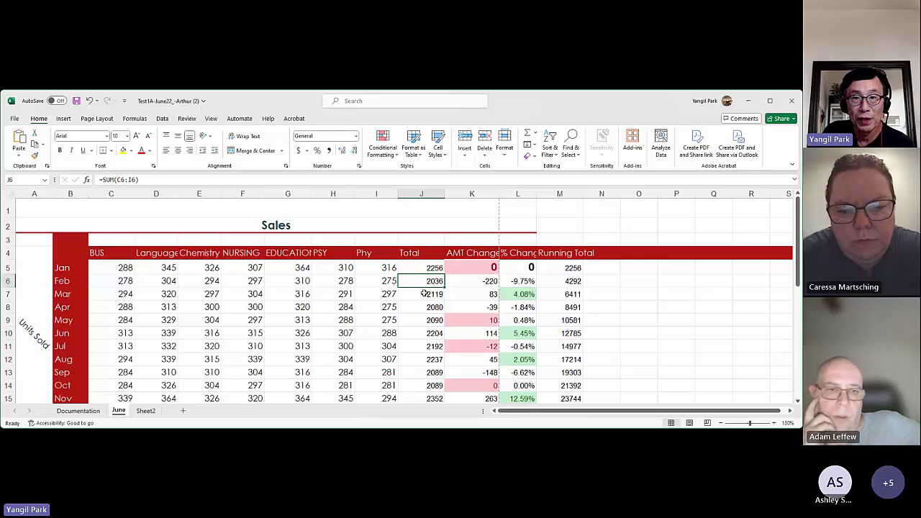
pyautogui.click(425, 294)
pyautogui.click(424, 307)
pyautogui.click(425, 319)
pyautogui.click(426, 333)
pyautogui.click(431, 347)
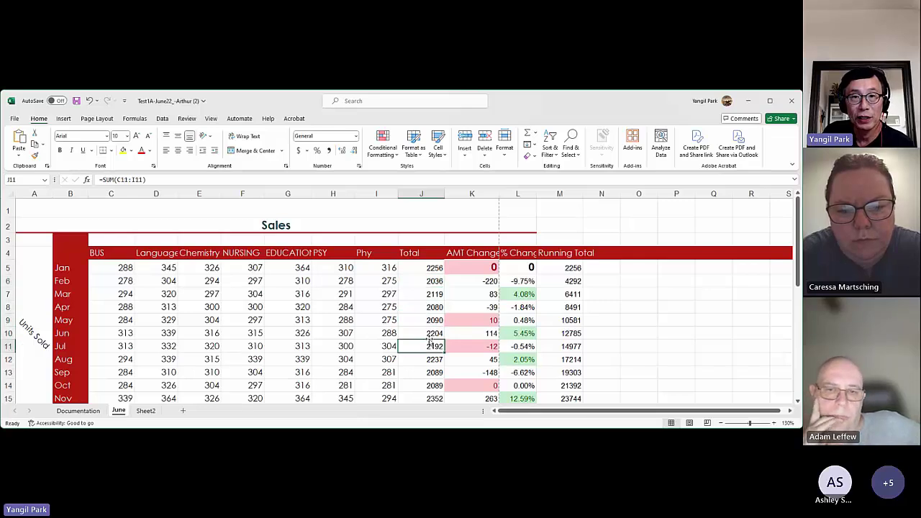
pyautogui.click(428, 267)
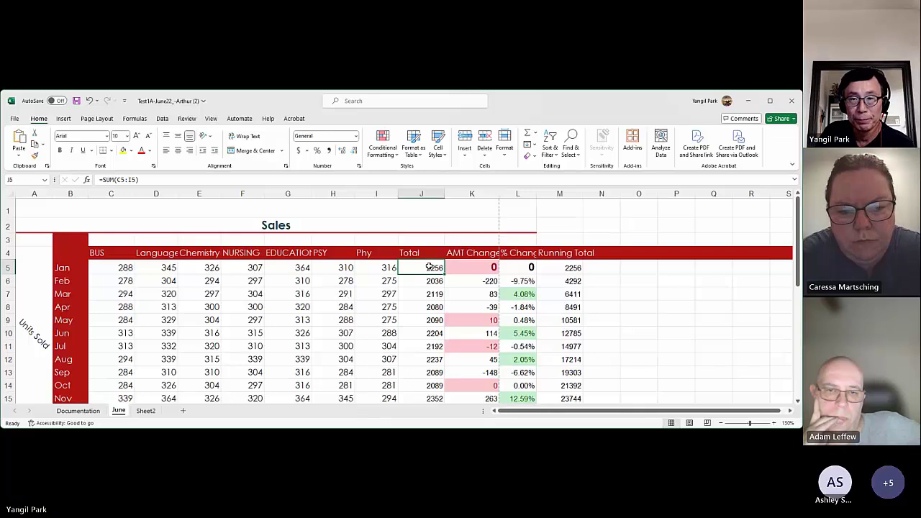
# Examine the AVERAGE formulas in row 18 for the BUS and Language columns against their monthly data.
pyautogui.scroll(-4, 432, 302)
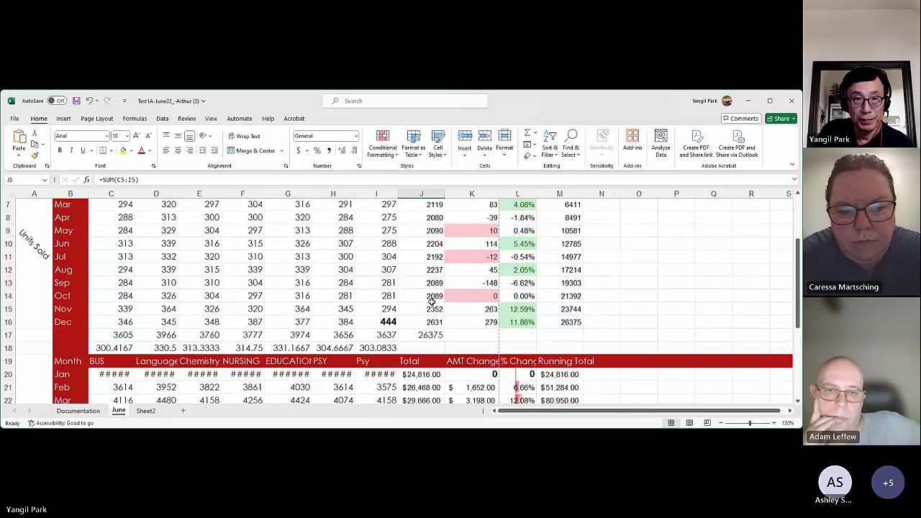
pyautogui.click(109, 256)
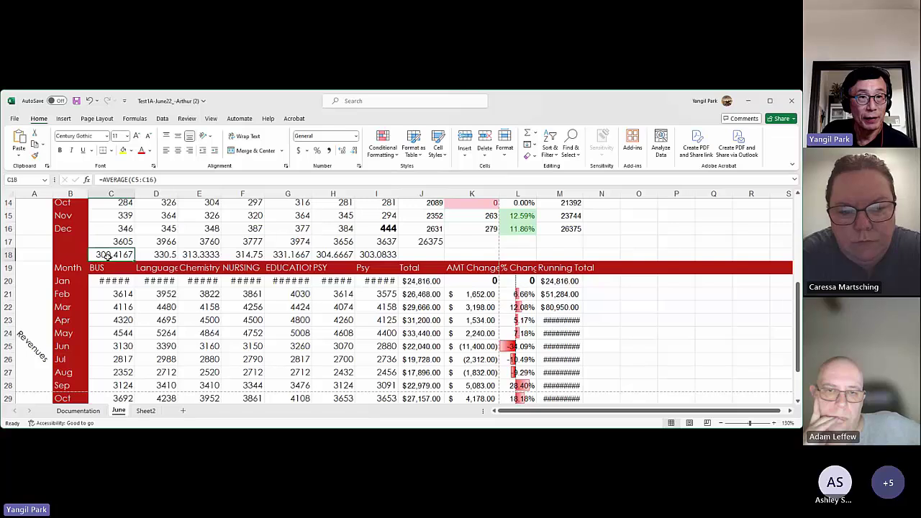
pyautogui.scroll(3, 238, 288)
pyautogui.scroll(-3, 257, 308)
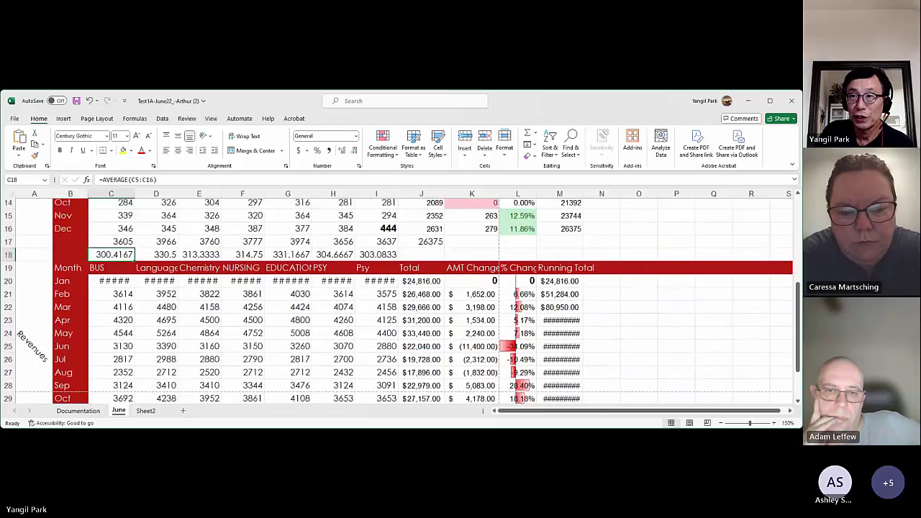
pyautogui.scroll(2, 652, 271)
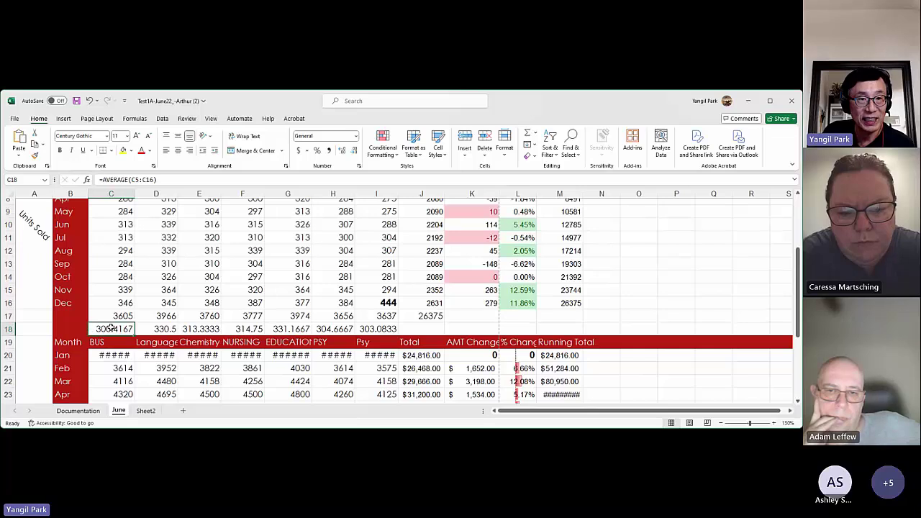
pyautogui.click(158, 328)
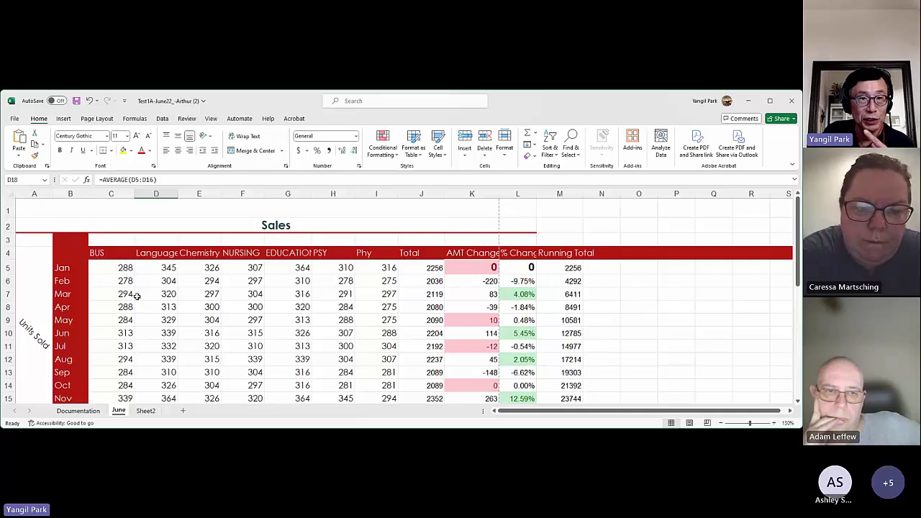
# Check the row 18 AVERAGE formulas across the Chemistry, NURSING, EDUCATION and PSY columns.
pyautogui.moveTo(798, 234); pyautogui.dragTo(799, 261)
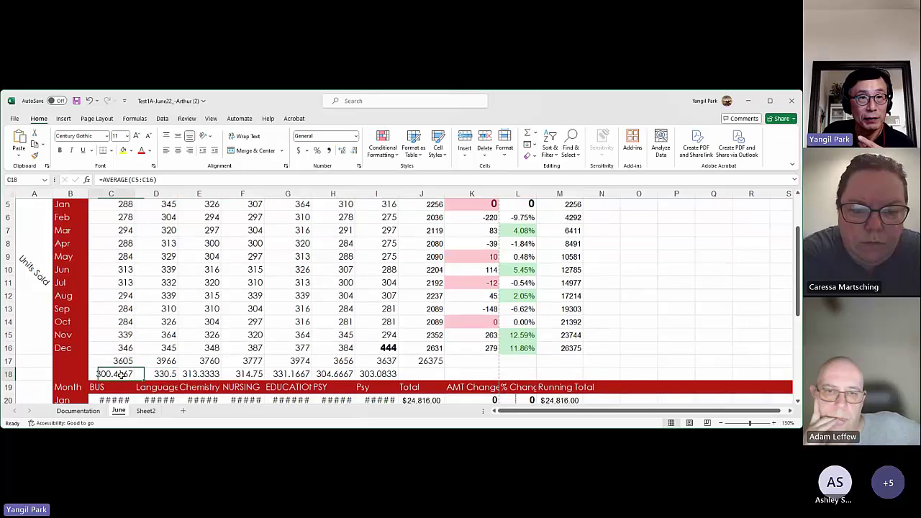
pyautogui.click(205, 375)
pyautogui.click(246, 374)
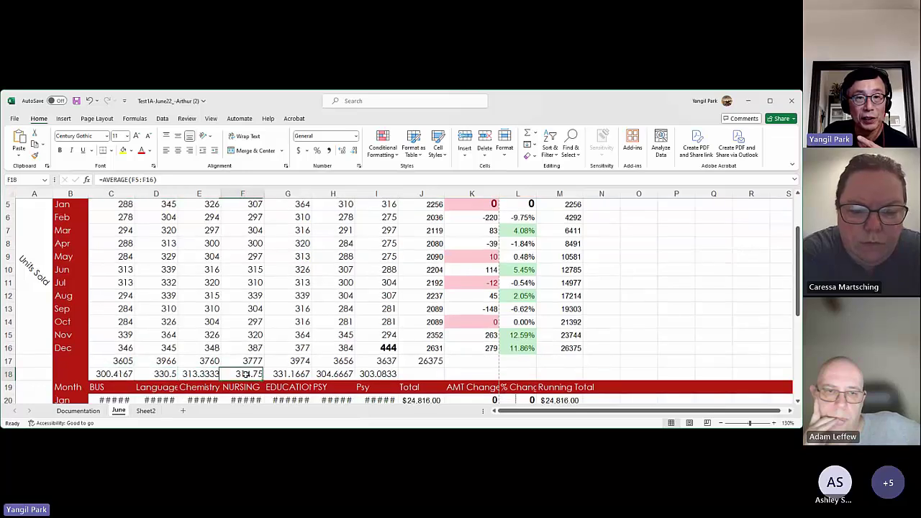
pyautogui.click(277, 374)
pyautogui.click(320, 374)
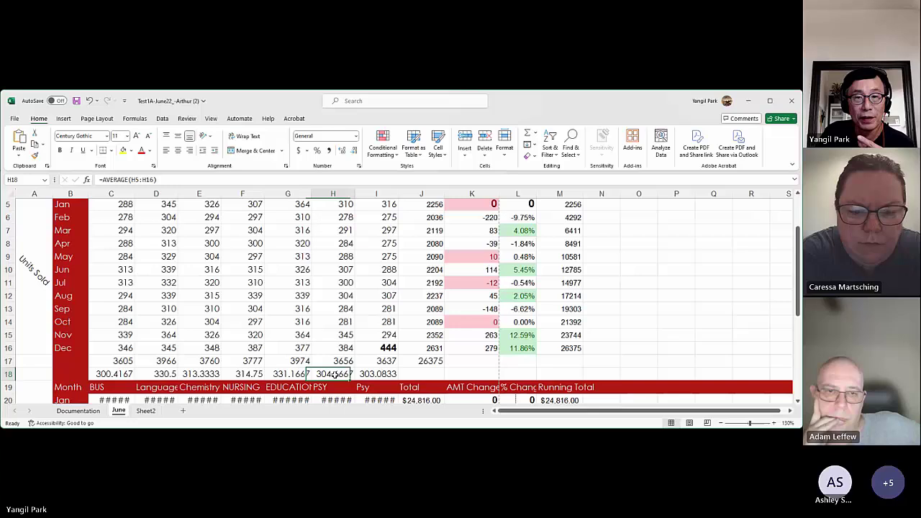
# Check the row 18 AVERAGE formula in column I and the February Total and % Change formulas in the Revenues table.
pyautogui.click(375, 374)
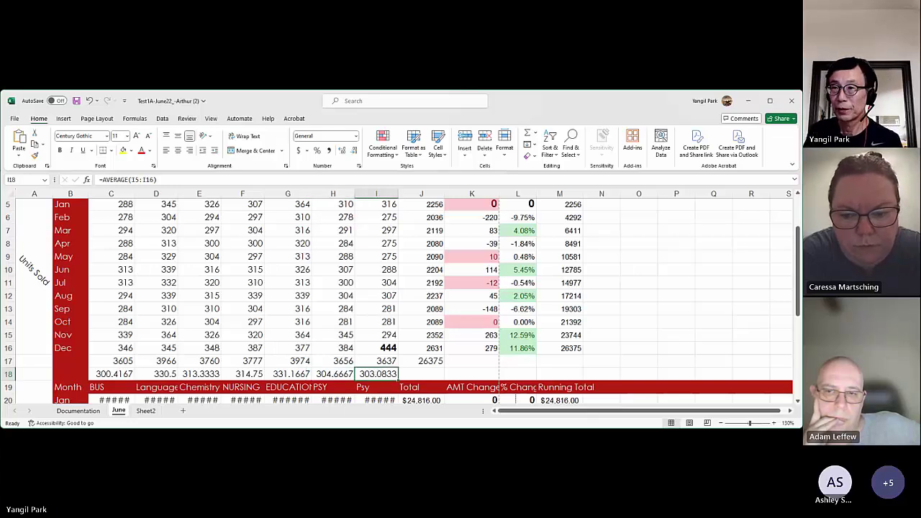
pyautogui.moveTo(800, 245); pyautogui.dragTo(795, 313)
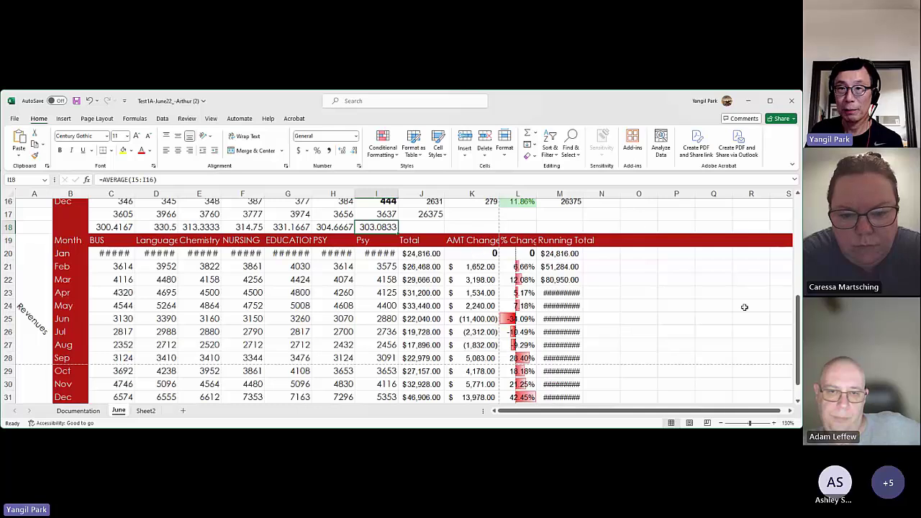
pyautogui.click(479, 267)
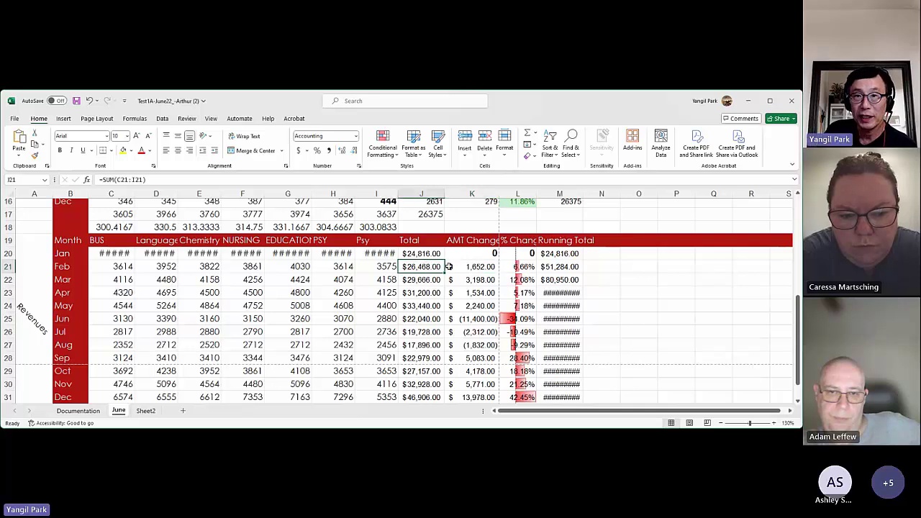
pyautogui.click(512, 269)
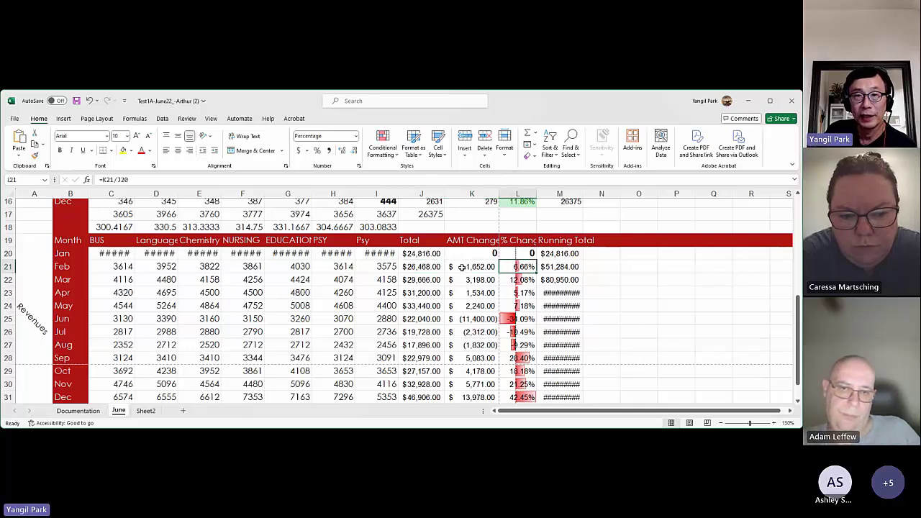
pyautogui.doubleClick(514, 268)
pyautogui.press('Escape')
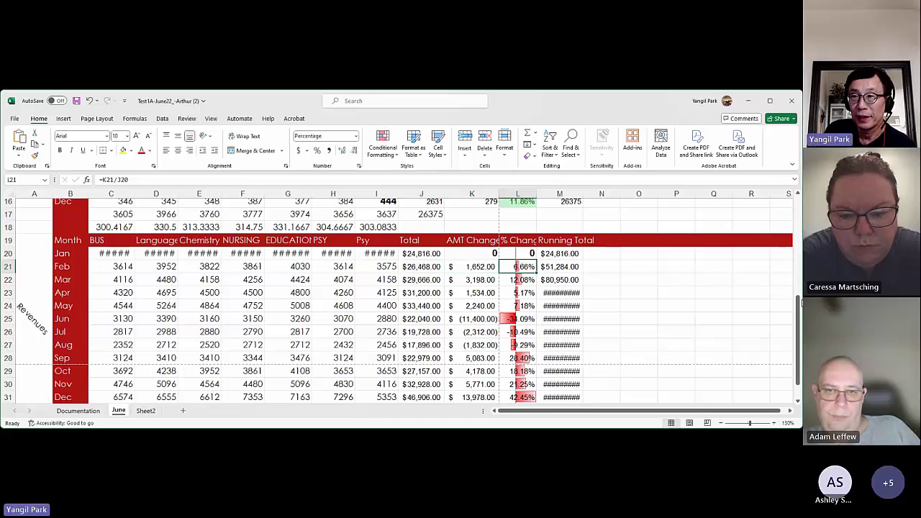
# Compare January's Running Total formula with its Total in the Units Sold table and look over the Running Total column through December.
pyautogui.moveTo(800, 306); pyautogui.dragTo(797, 268)
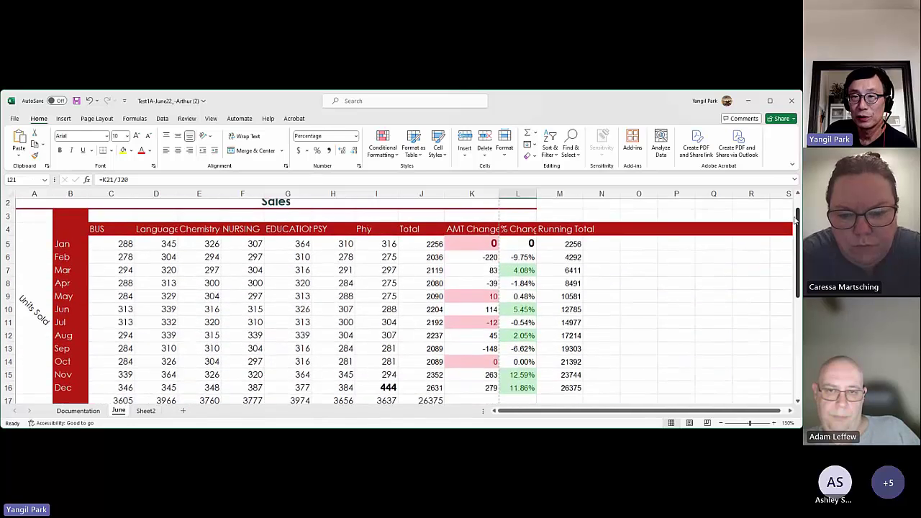
pyautogui.click(568, 245)
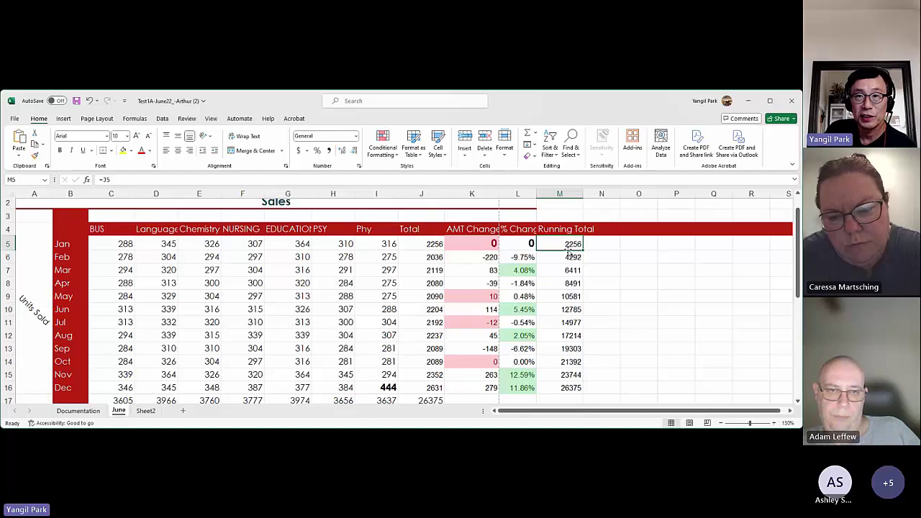
pyautogui.click(424, 244)
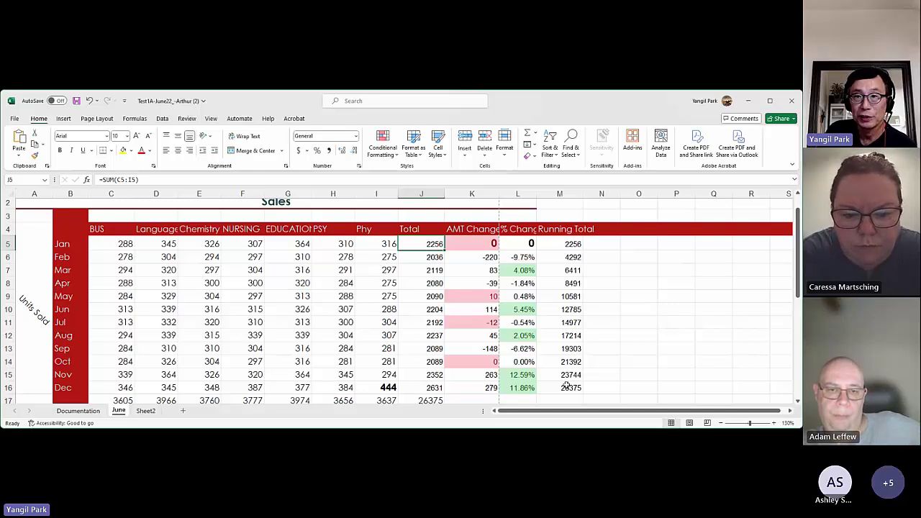
pyautogui.click(570, 244)
pyautogui.moveTo(570, 244); pyautogui.dragTo(561, 387)
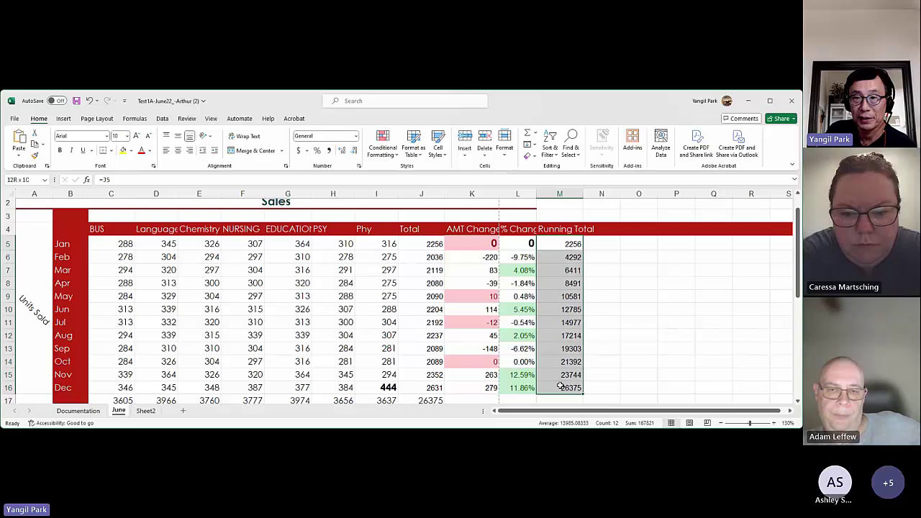
# Check the January, February and March Running Total formulas against the monthly values in the Total column.
pyautogui.click(565, 244)
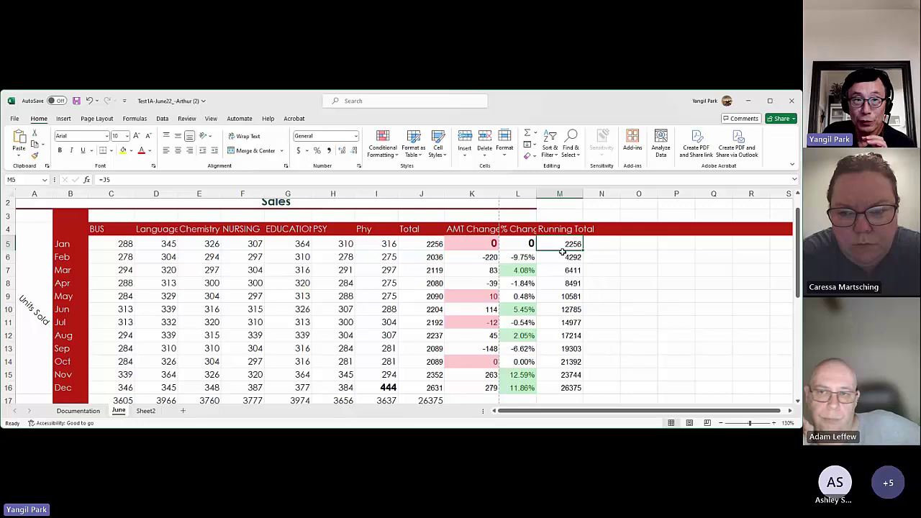
pyautogui.click(559, 258)
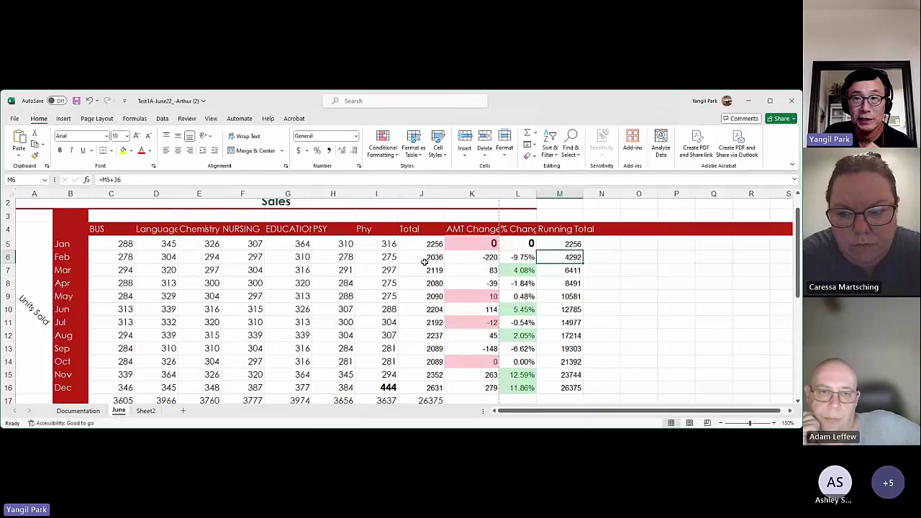
pyautogui.click(560, 270)
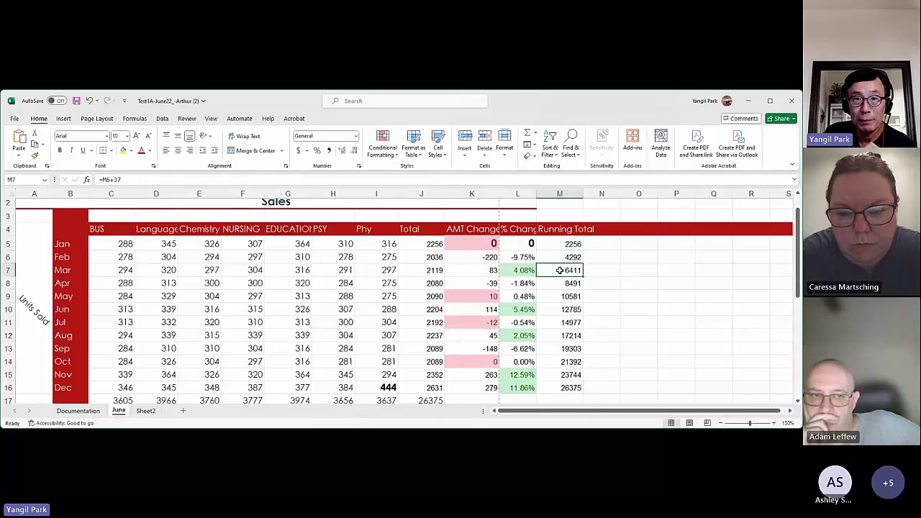
pyautogui.moveTo(437, 243); pyautogui.dragTo(436, 272)
pyautogui.click(566, 269)
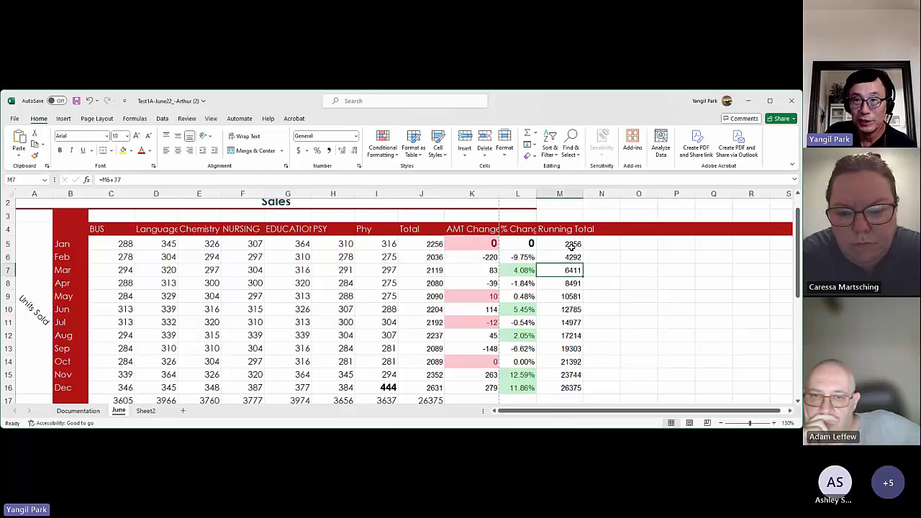
pyautogui.click(571, 245)
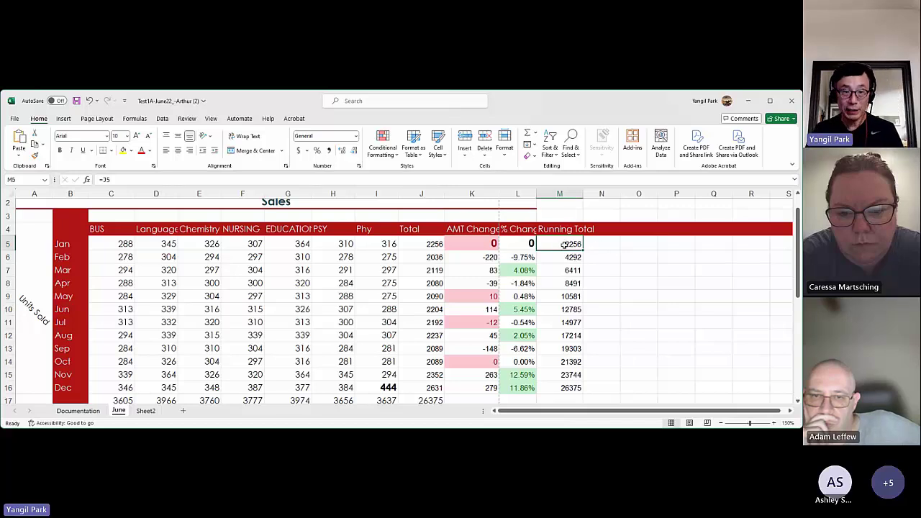
# Display the sheet's formulas and trace the cell references of the Running Total formulas from February through August.
pyautogui.hotkey('ctrl', '`')
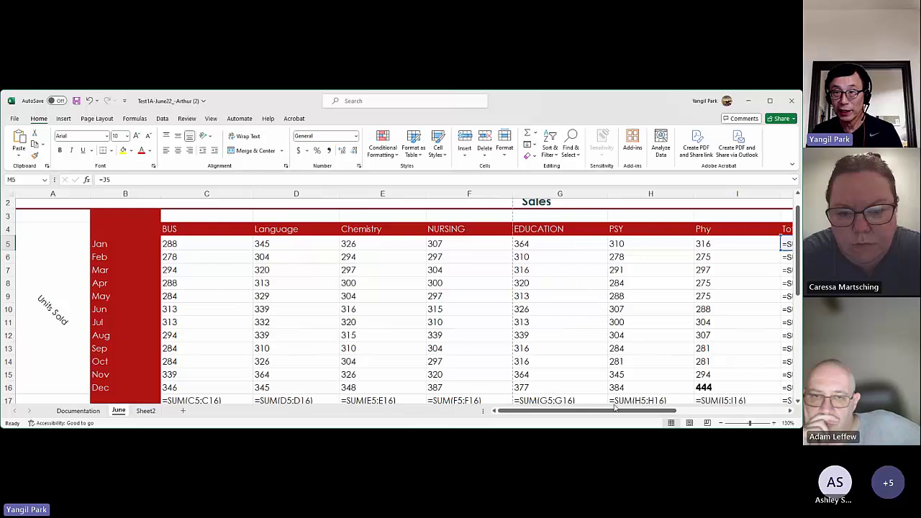
pyautogui.moveTo(615, 408); pyautogui.dragTo(740, 416)
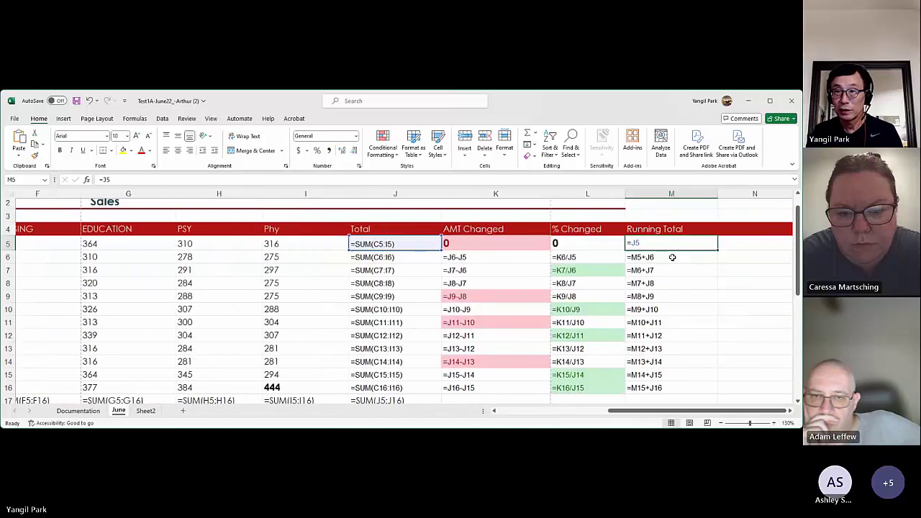
pyautogui.click(672, 257)
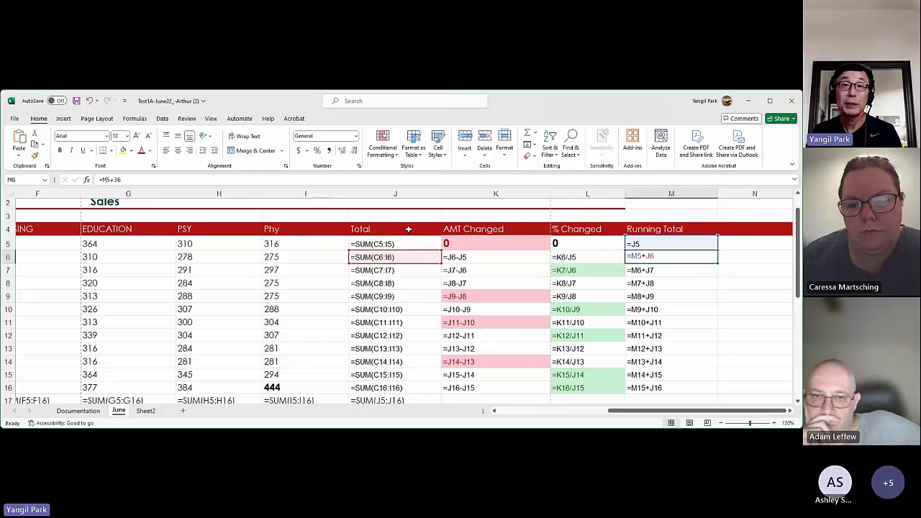
pyautogui.doubleClick(669, 271)
pyautogui.doubleClick(673, 287)
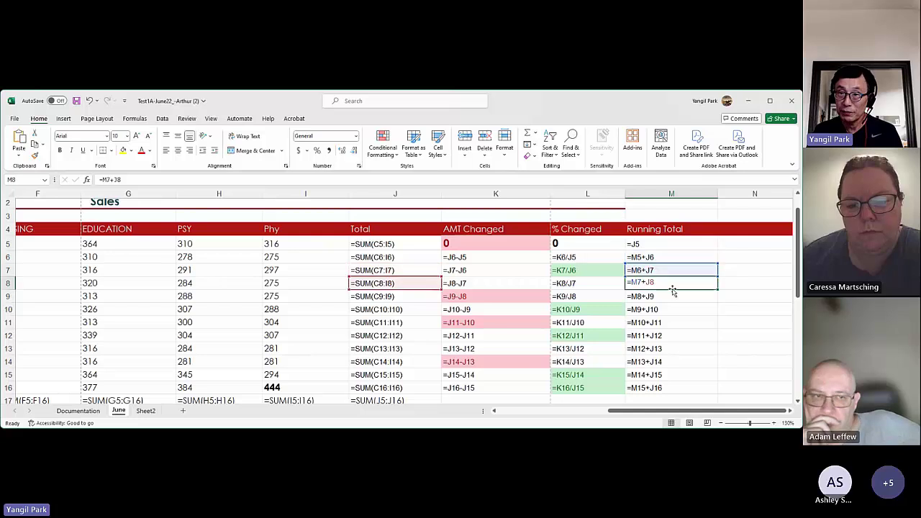
pyautogui.doubleClick(672, 297)
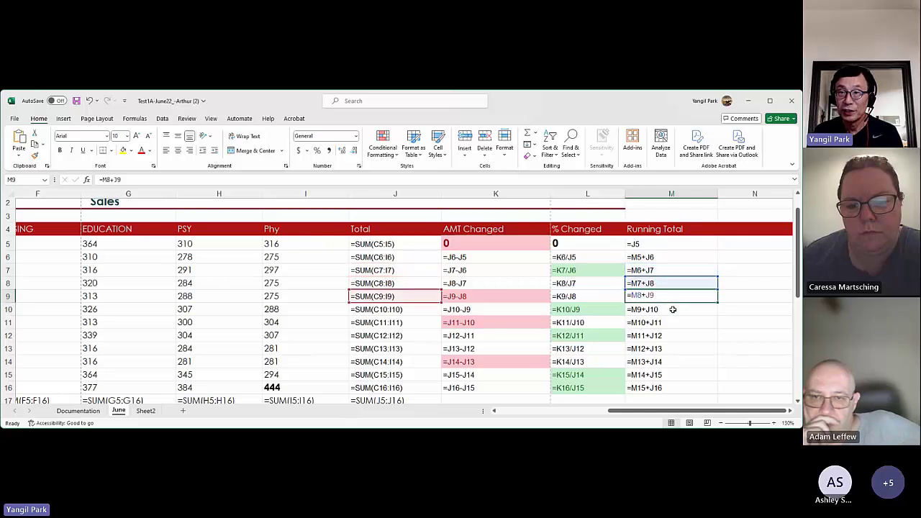
pyautogui.doubleClick(672, 319)
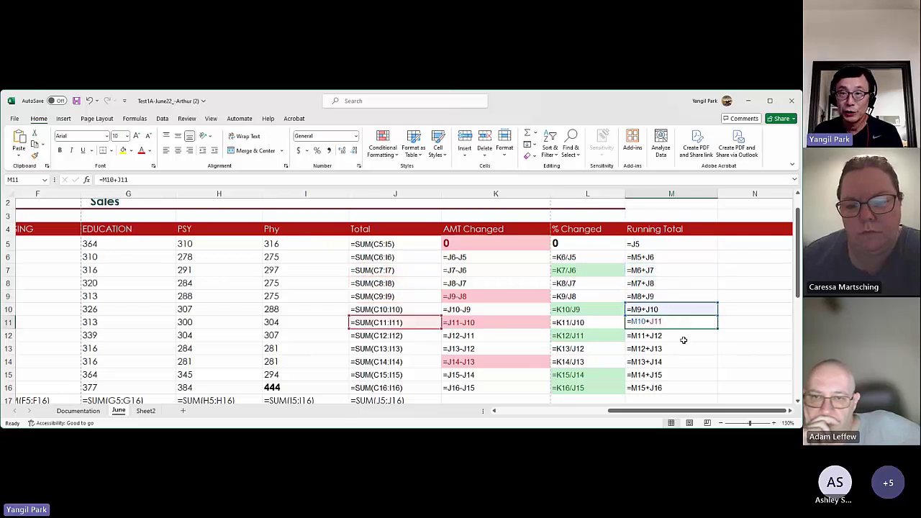
pyautogui.doubleClick(685, 338)
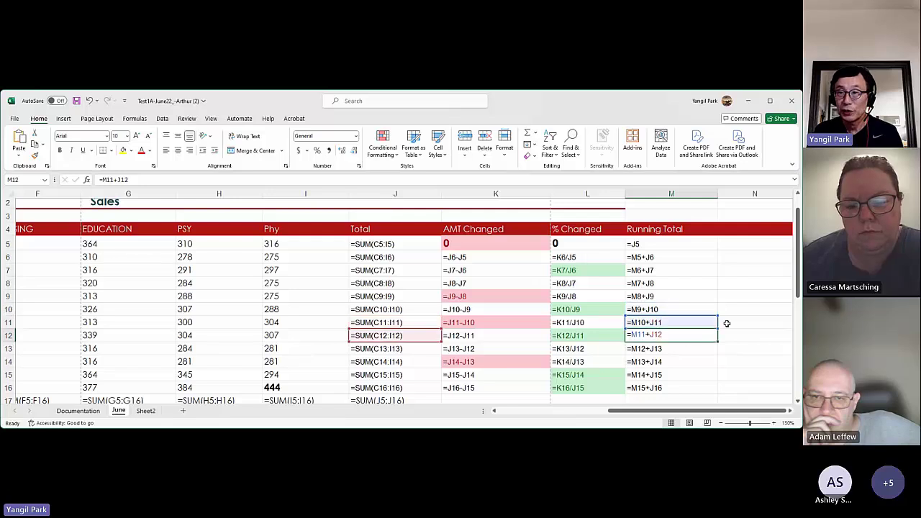
# Enter the alternative running total formula =SUM($J$5:J5) in cell N5, with the range's starting cell as an absolute reference.
pyautogui.click(738, 244)
pyautogui.write('=')
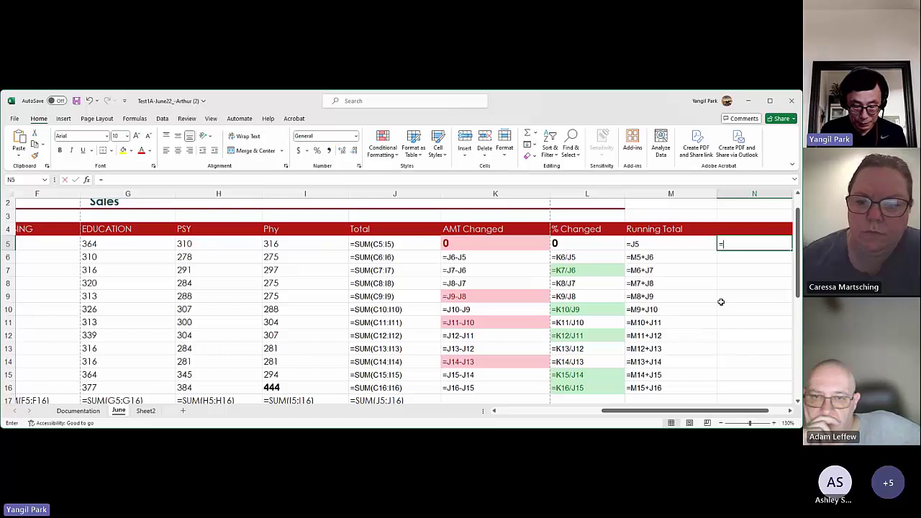
pyautogui.write('SUM(')
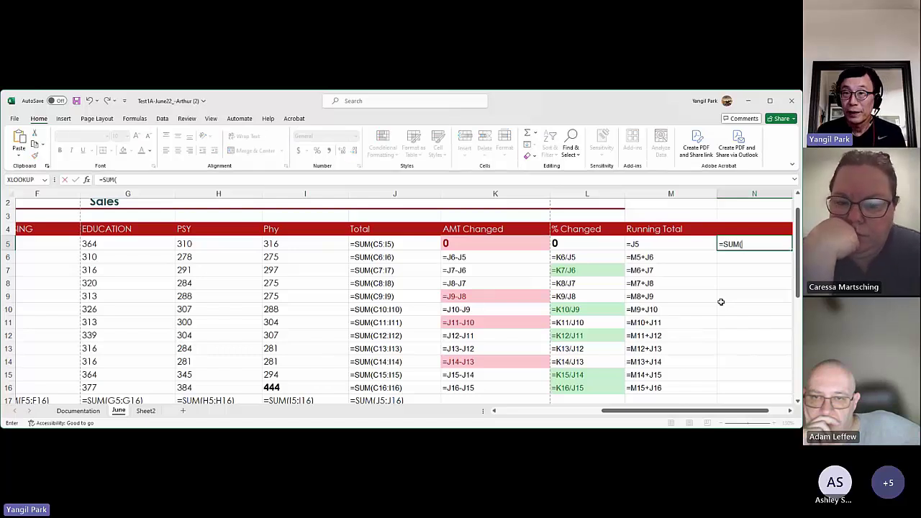
pyautogui.click(656, 241)
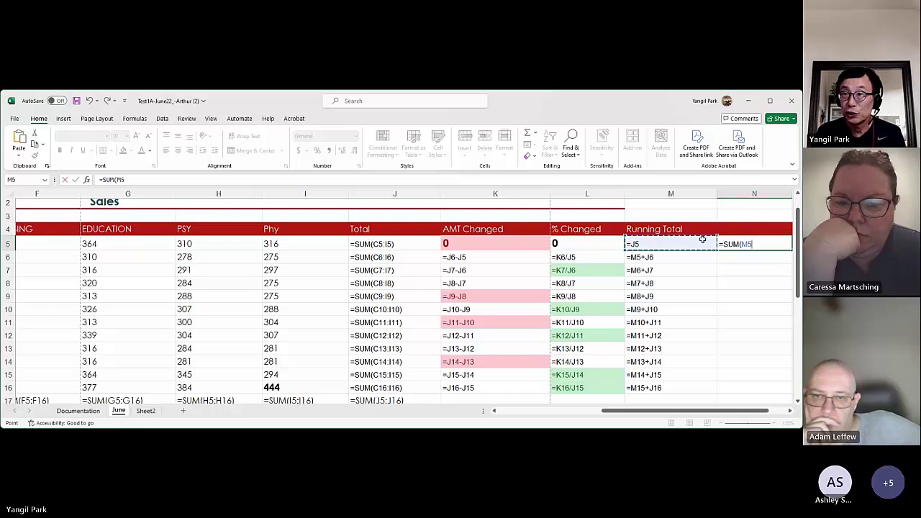
pyautogui.click(758, 247)
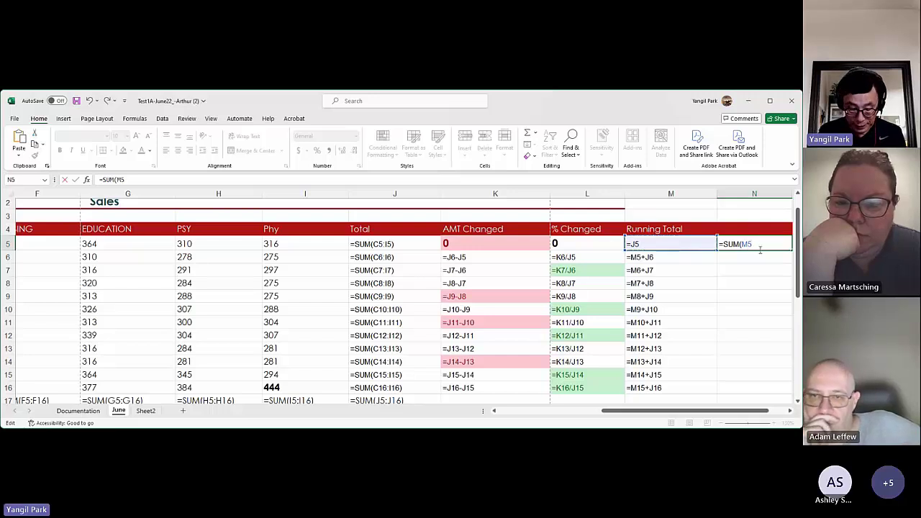
pyautogui.write('J5')
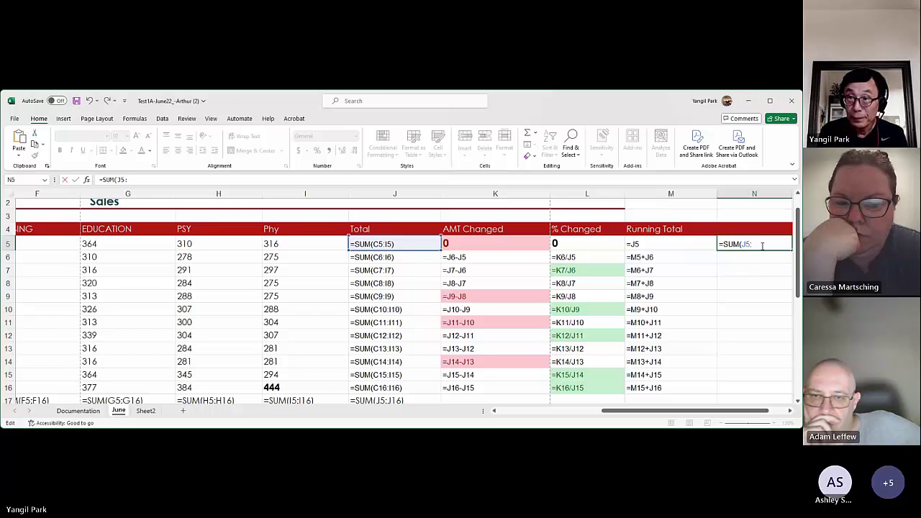
pyautogui.write(':J5')
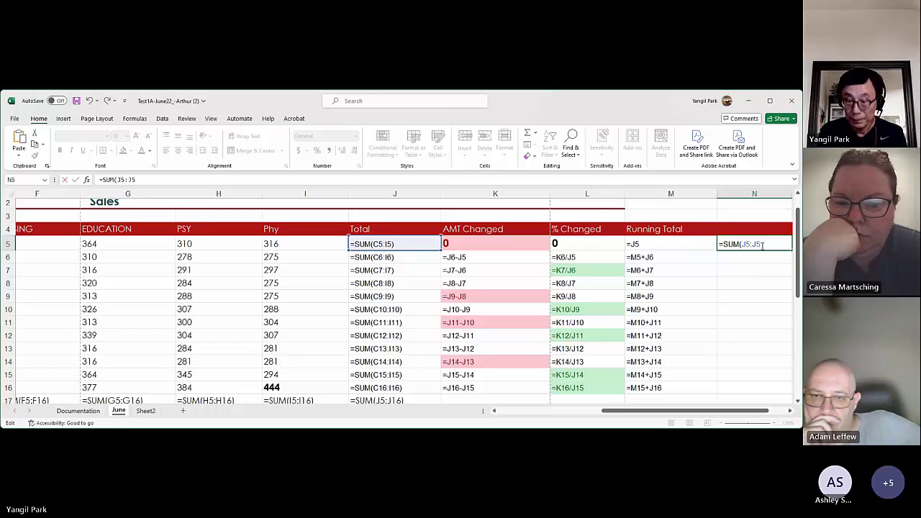
pyautogui.write(')')
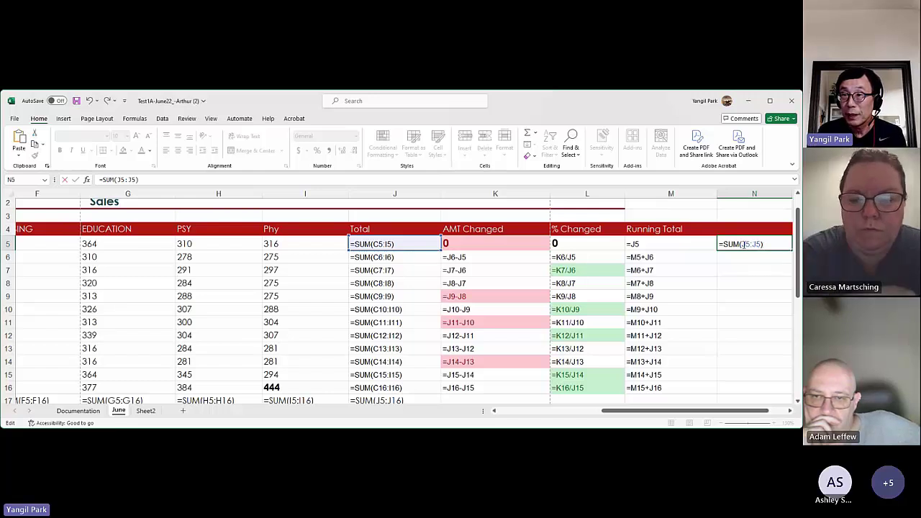
pyautogui.press('F4')
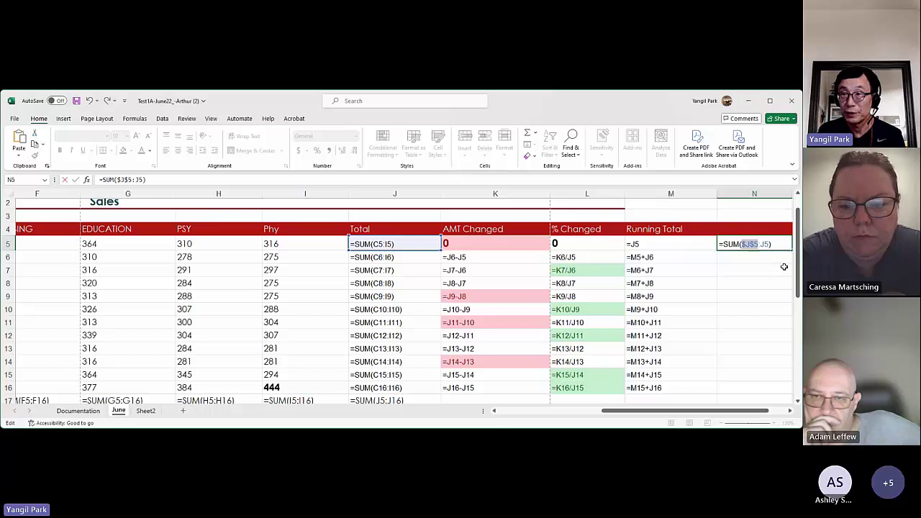
pyautogui.press('End')
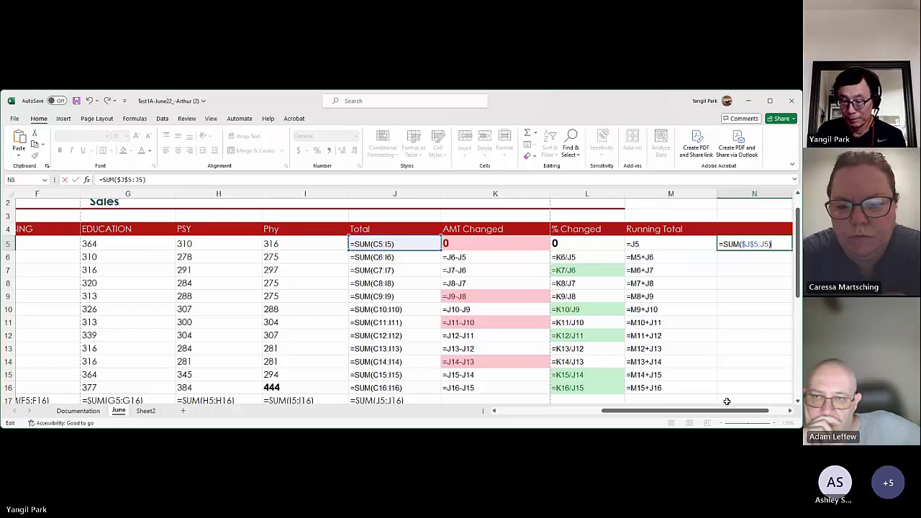
pyautogui.hotkey('ctrl', 'Return')
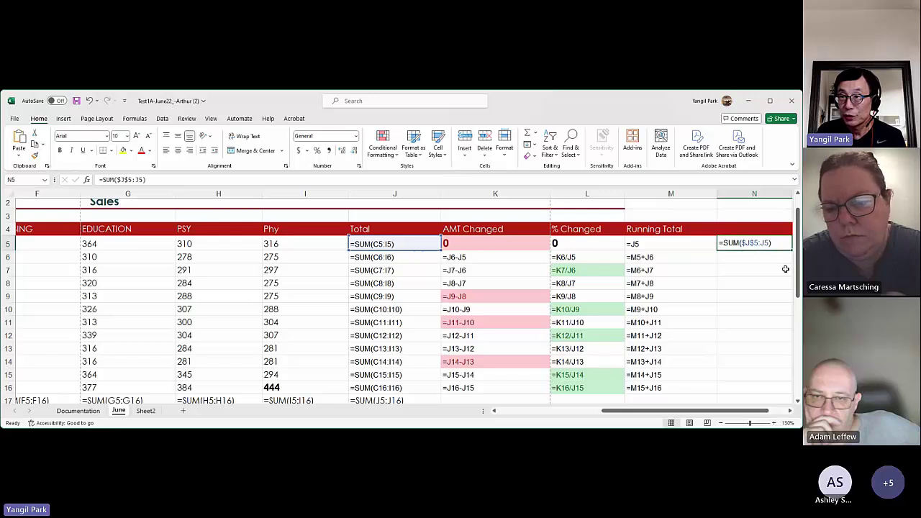
# Fill the N5 running total formula down column N and display values again to compare it with the Running Total column.
pyautogui.click(789, 411)
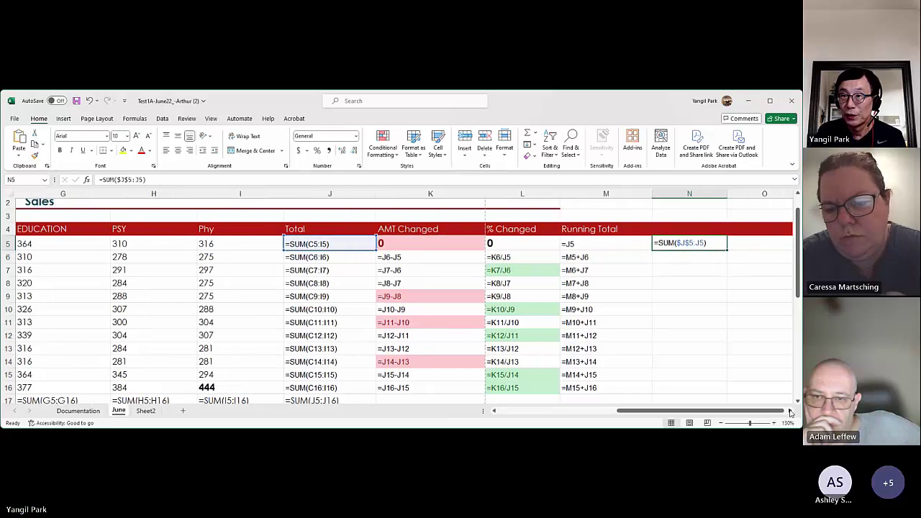
pyautogui.doubleClick(727, 250)
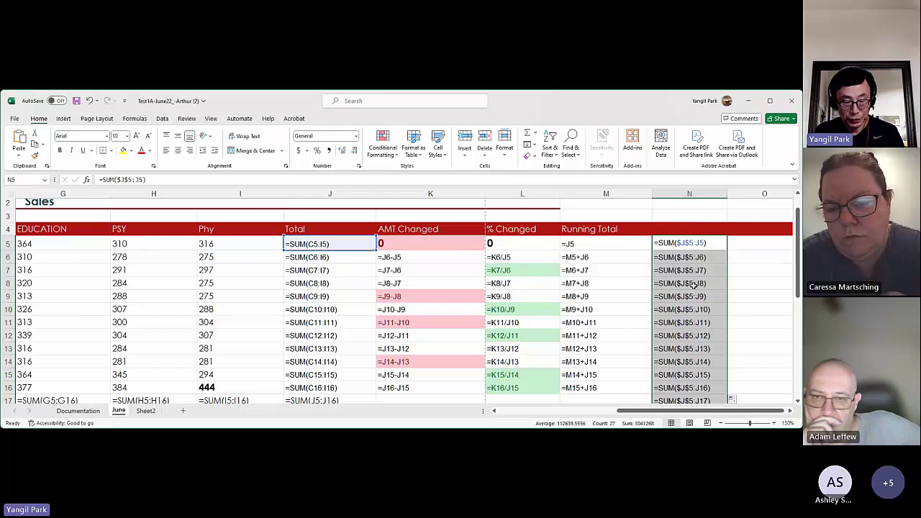
pyautogui.hotkey('ctrl', '`')
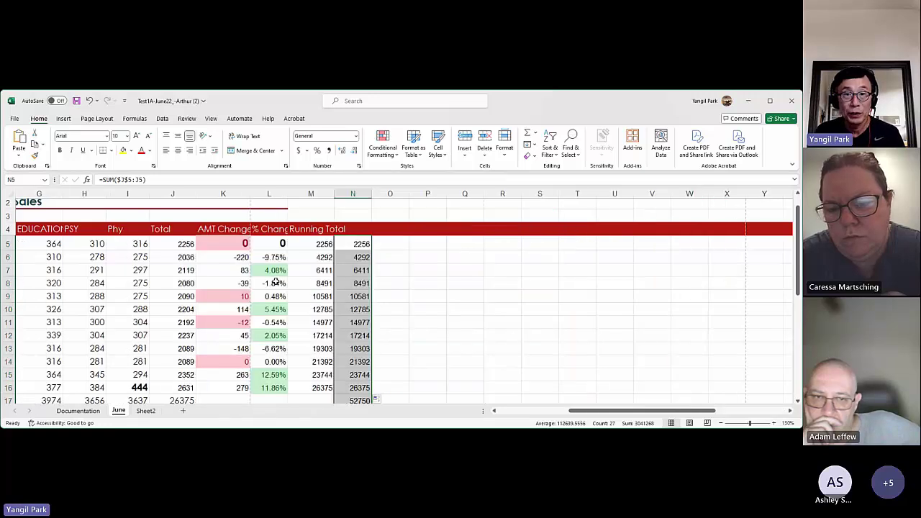
pyautogui.click(318, 258)
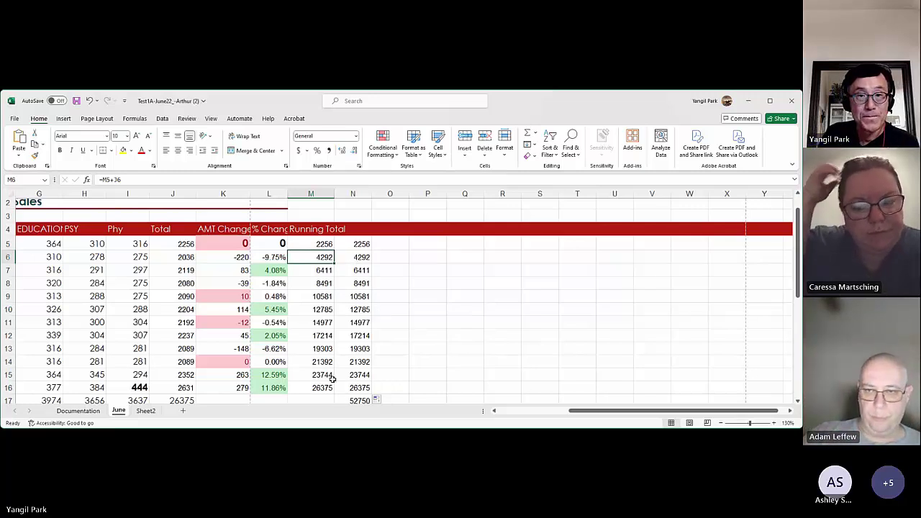
# Display the sheet's formulas, compare the column N running total formulas with the Running Total column's formulas, and display values again.
pyautogui.hotkey('ctrl', '`')
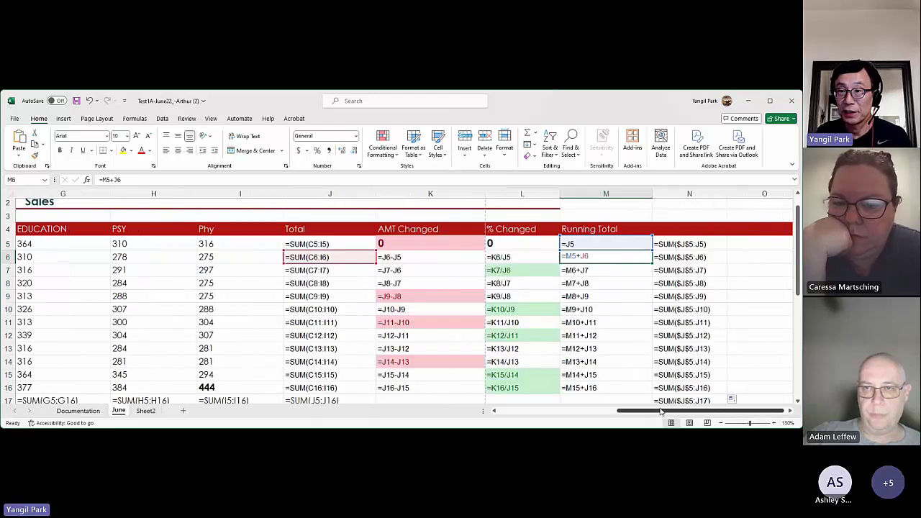
pyautogui.moveTo(662, 410); pyautogui.dragTo(659, 410)
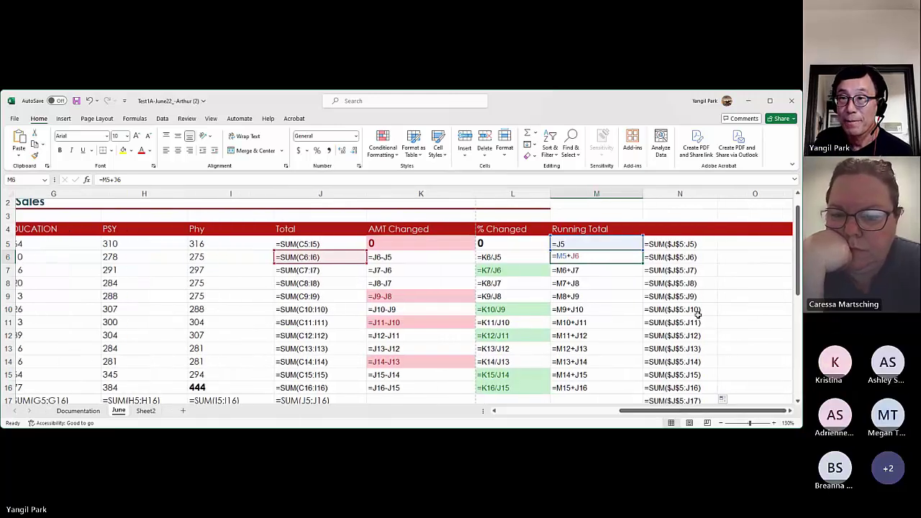
pyautogui.doubleClick(684, 247)
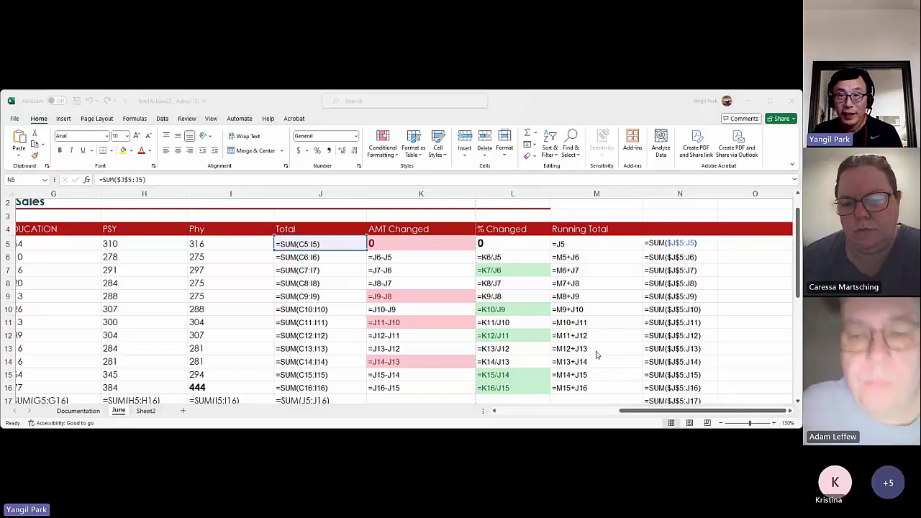
pyautogui.hotkey('alt', 'Tab')
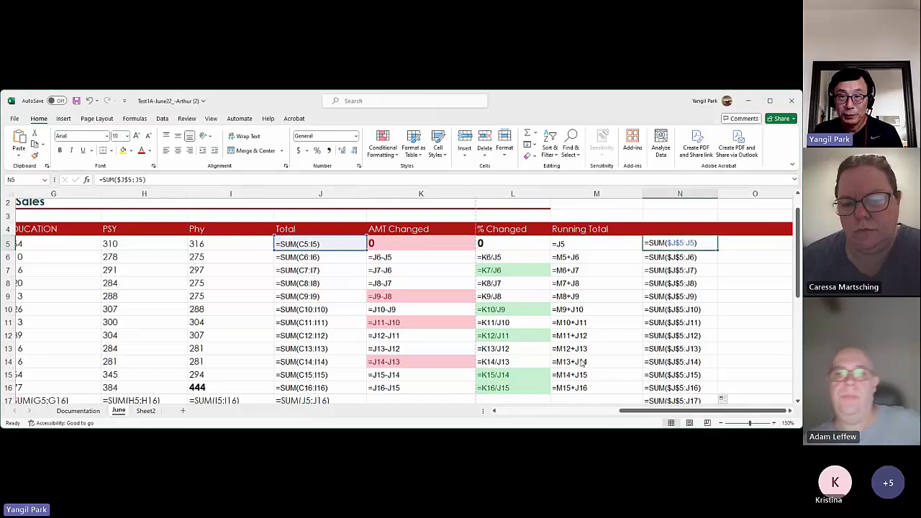
pyautogui.doubleClick(613, 321)
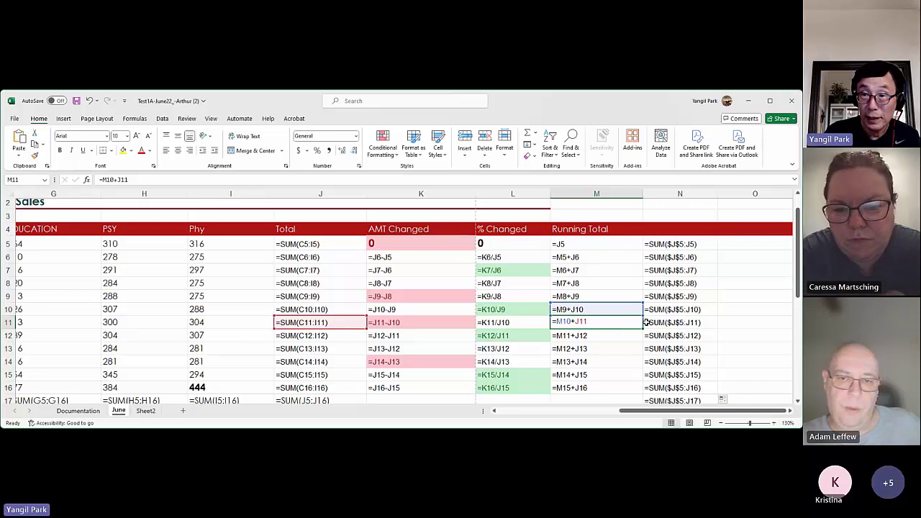
pyautogui.press('Escape')
pyautogui.hotkey('ctrl', '`')
pyautogui.click(302, 247)
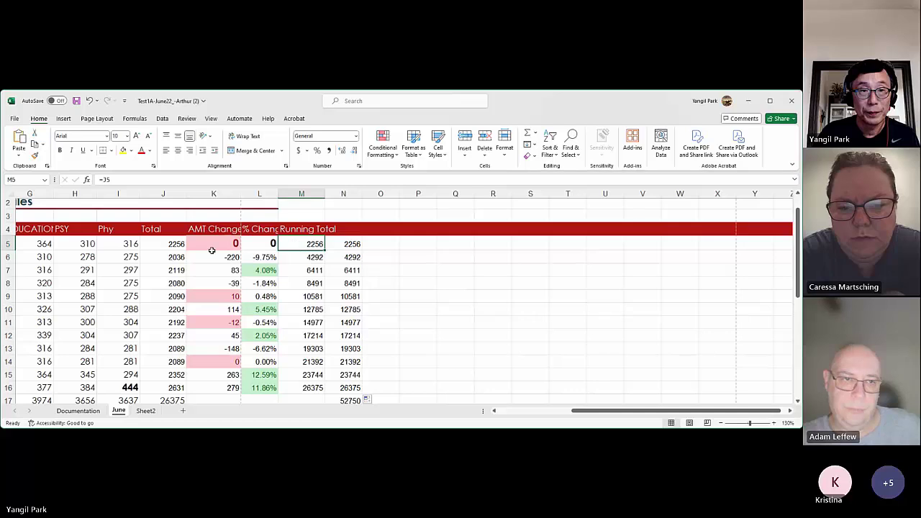
# Preview the Quick Analysis running total for the Total values in J5:J16 and dismiss it without applying.
pyautogui.moveTo(172, 244); pyautogui.dragTo(164, 392)
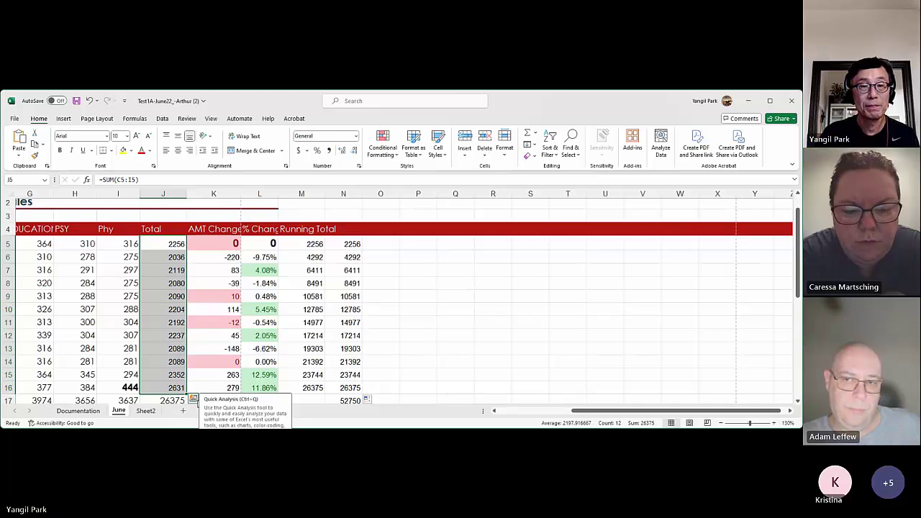
pyautogui.click(193, 399)
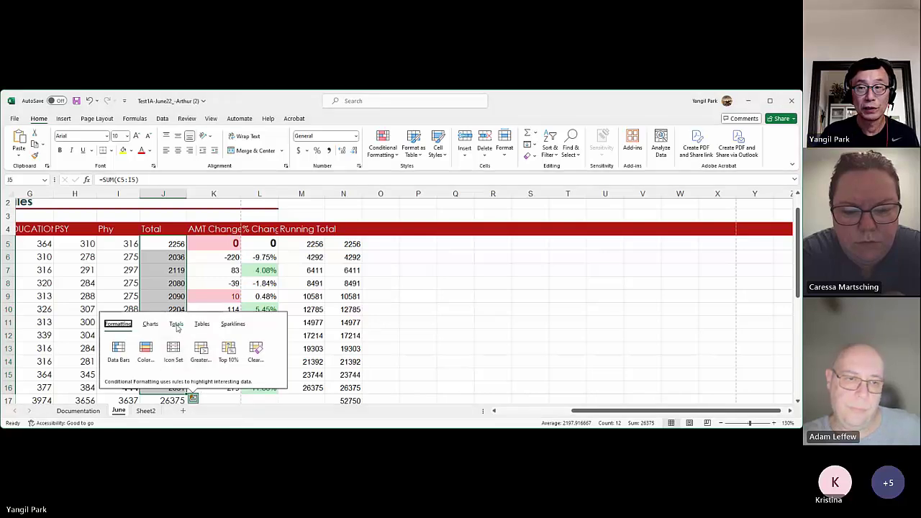
pyautogui.click(176, 326)
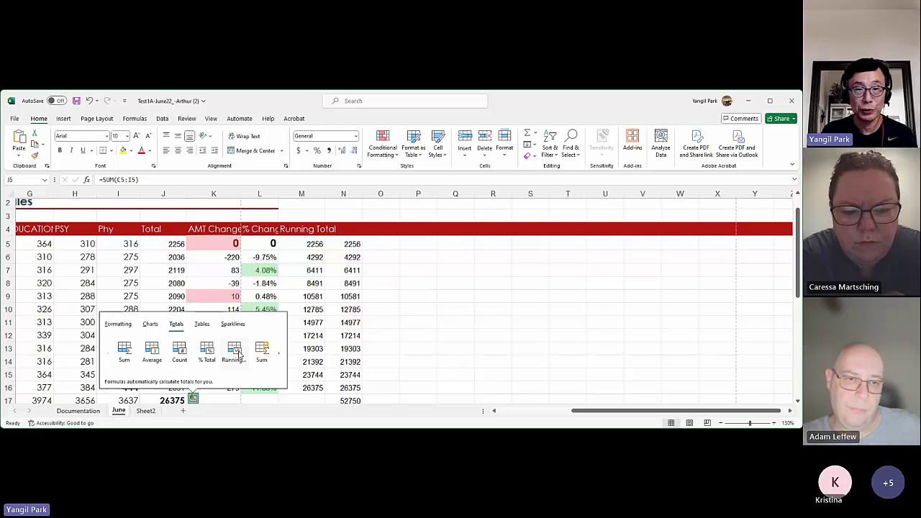
pyautogui.click(279, 355)
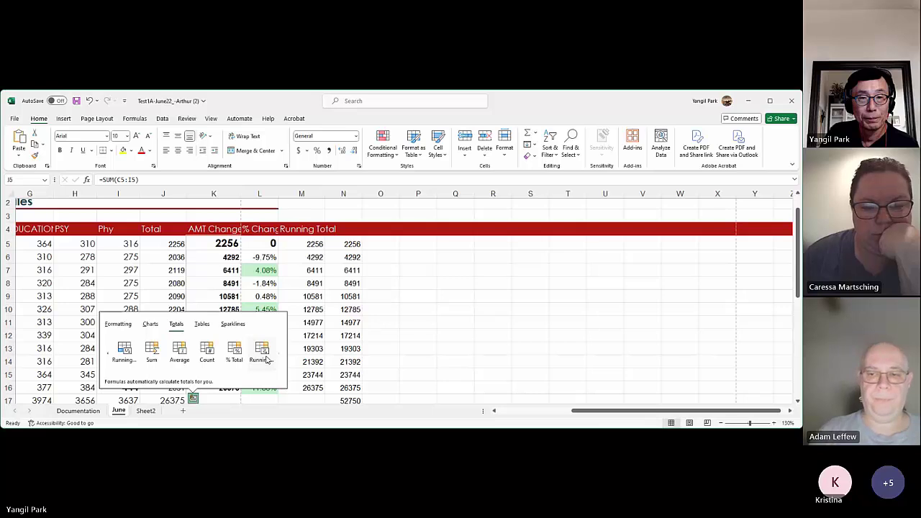
pyautogui.click(382, 322)
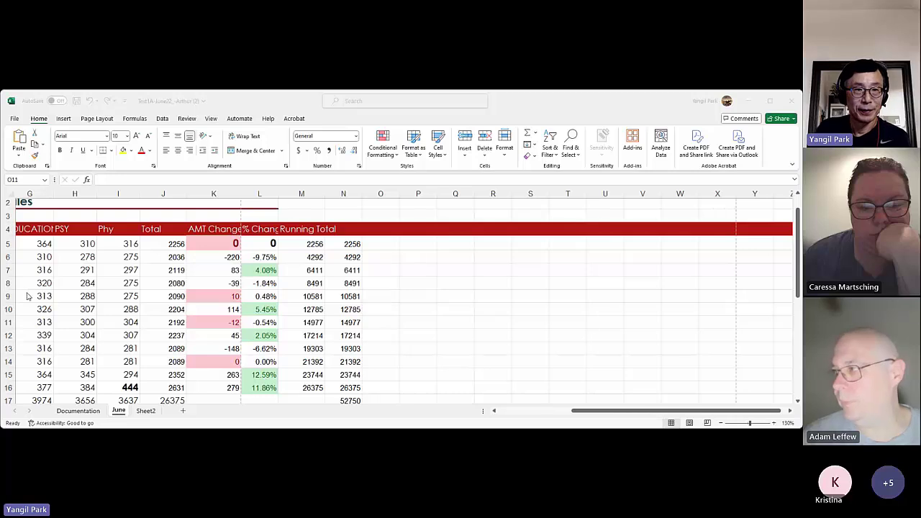
pyautogui.hotkey('alt', 'Tab')
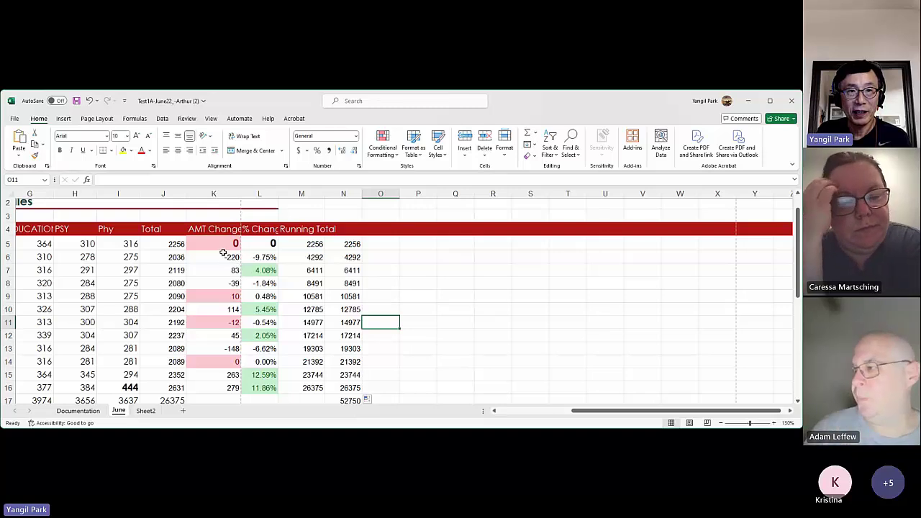
# Look at the Highlight Cells conditional formatting rules available for the AMT Changed values in K5:K15.
pyautogui.moveTo(218, 244); pyautogui.dragTo(229, 375)
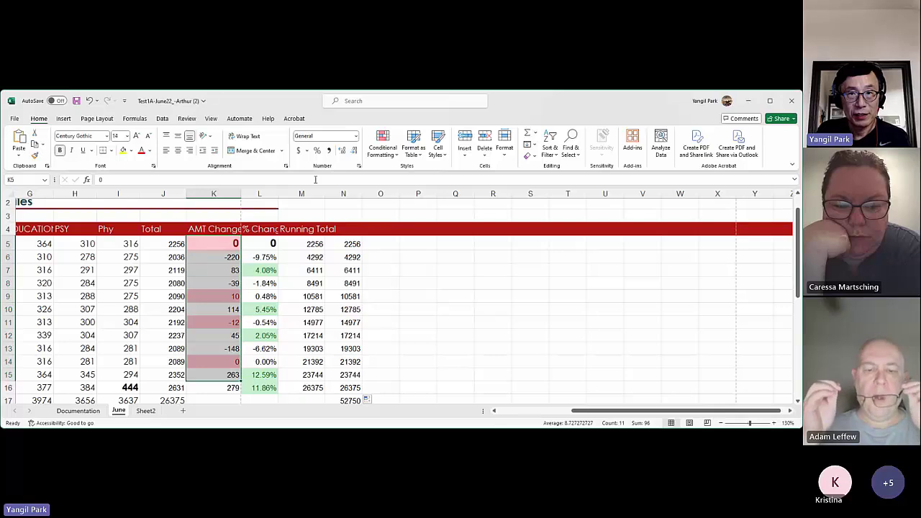
pyautogui.click(382, 144)
pyautogui.moveTo(415, 179)
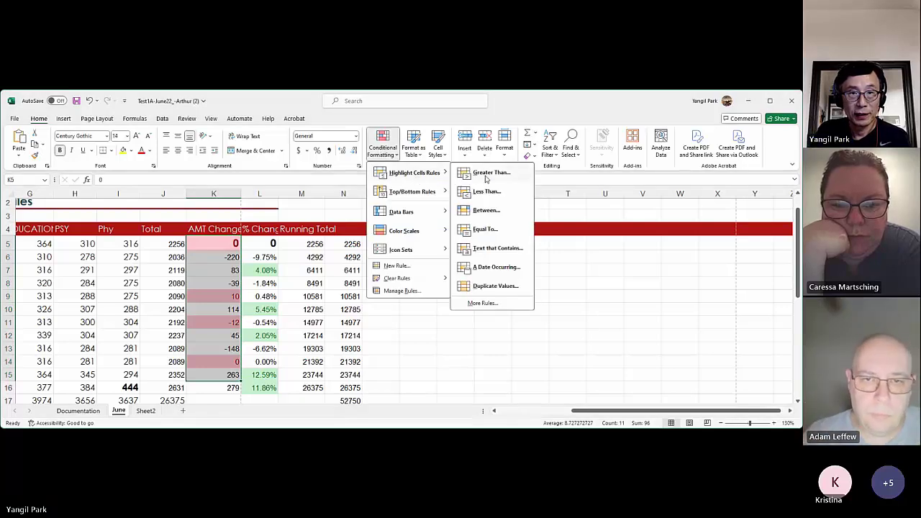
pyautogui.click(213, 309)
pyautogui.click(213, 309)
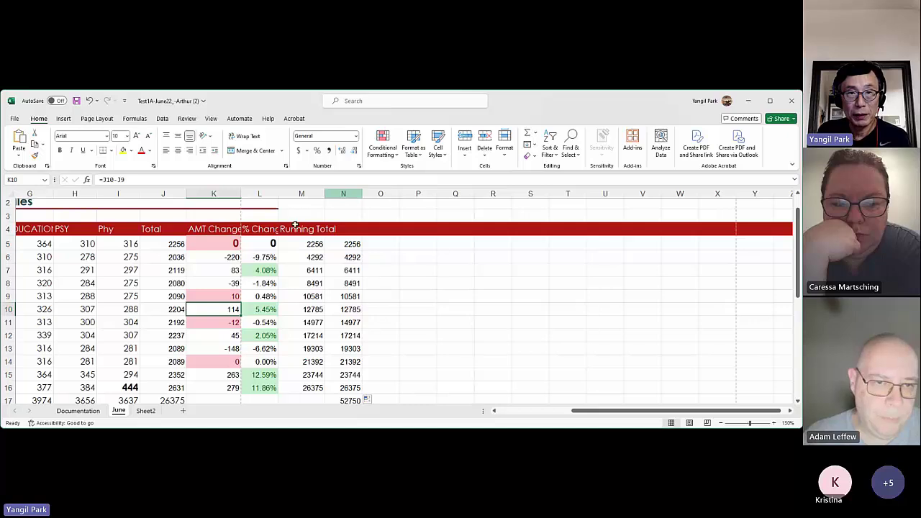
# Look through the Highlight Cells and Top/Bottom conditional formatting rules available for the AMT Changed values in K5:K16.
pyautogui.moveTo(208, 248); pyautogui.dragTo(202, 388)
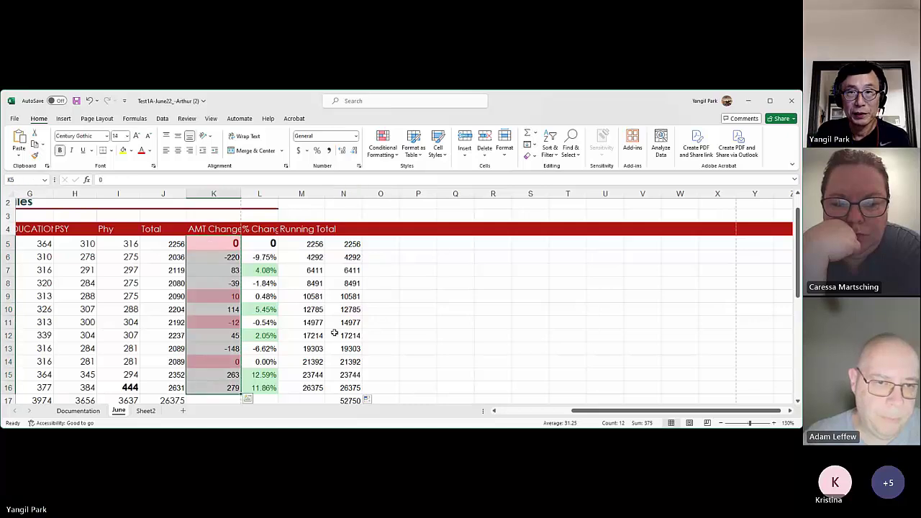
pyautogui.click(393, 156)
pyautogui.moveTo(425, 174)
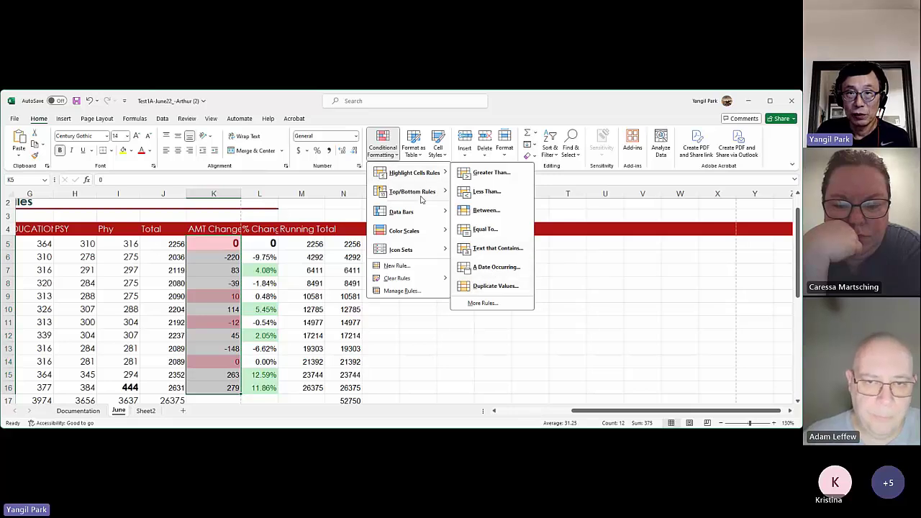
pyautogui.moveTo(422, 198)
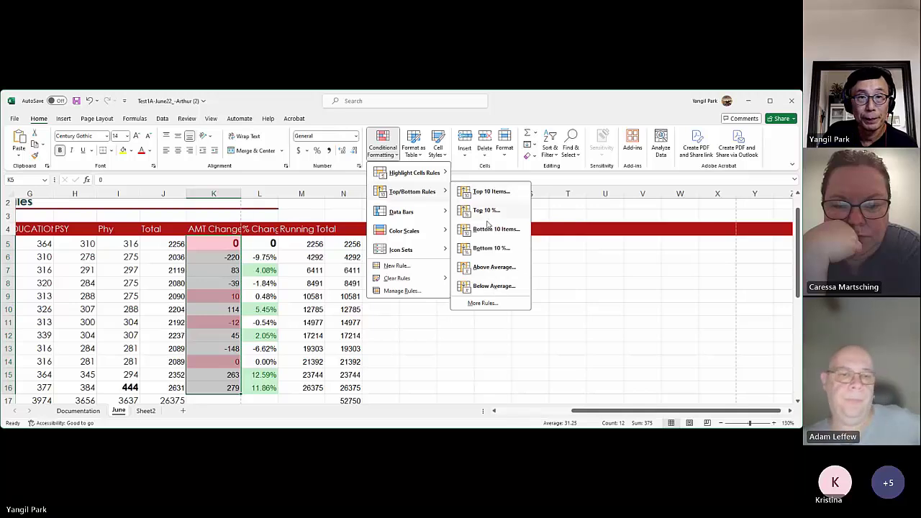
pyautogui.press('Escape')
pyautogui.click(222, 268)
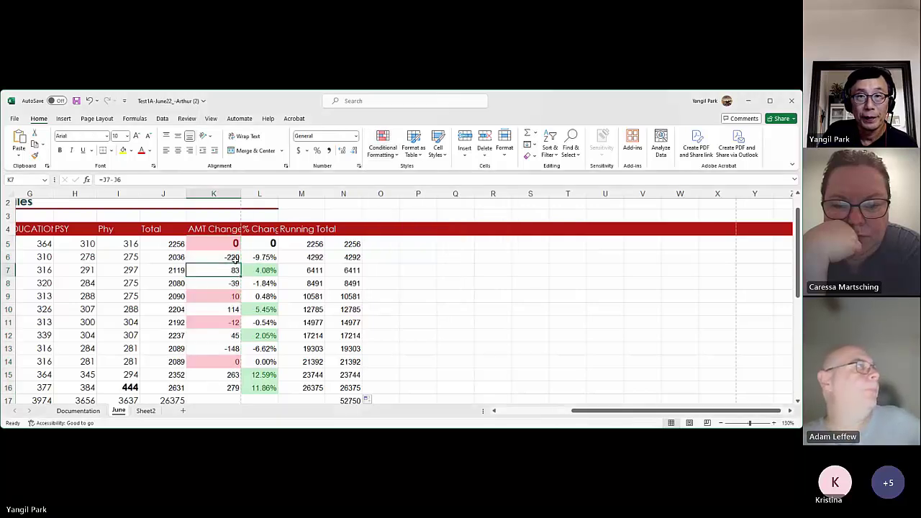
# Review the conditional formatting rules applied to AMT Changed cell K7 in the rules manager.
pyautogui.click(384, 152)
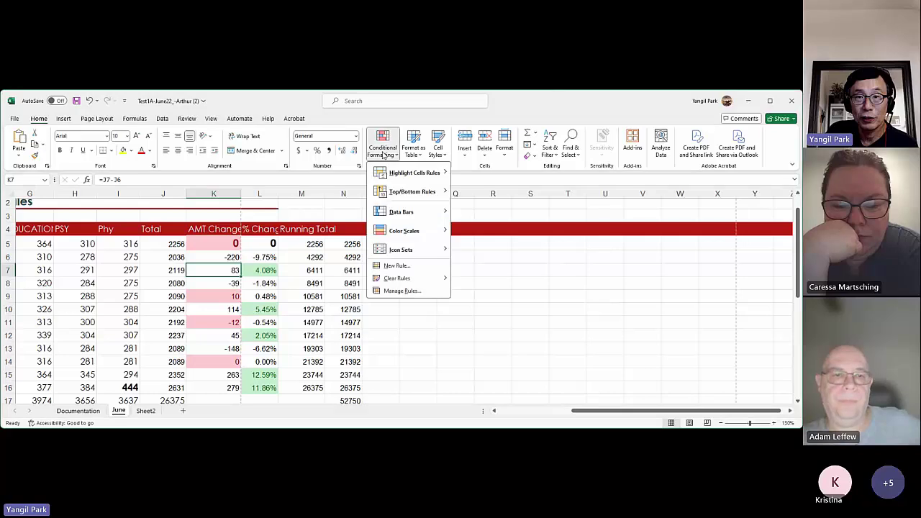
pyautogui.click(423, 293)
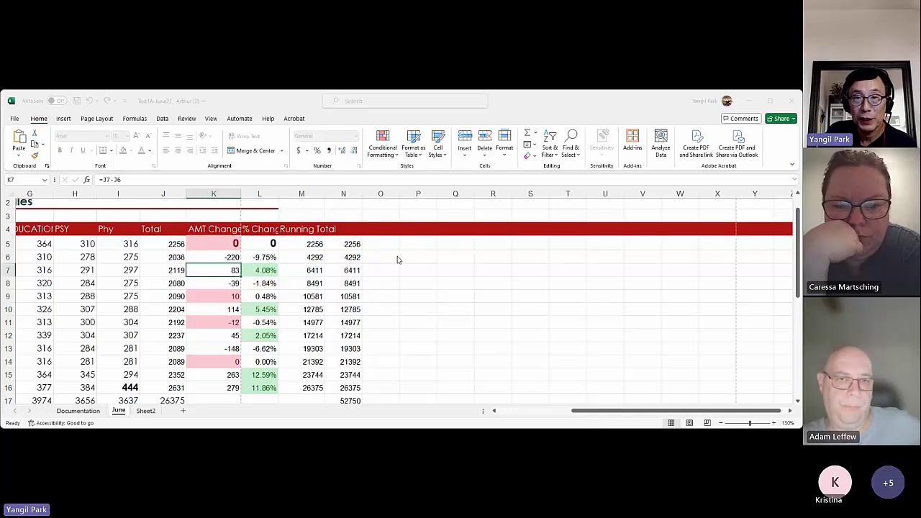
pyautogui.press('Escape')
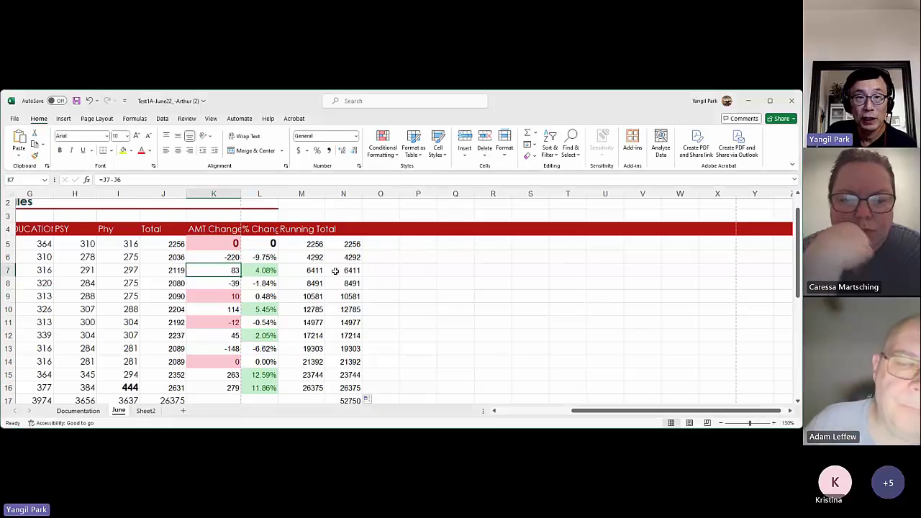
pyautogui.click(382, 147)
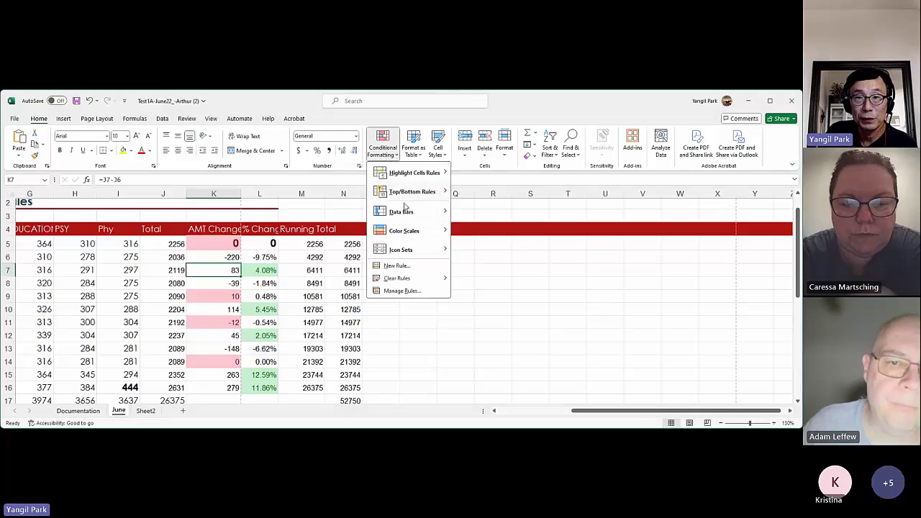
pyautogui.click(413, 294)
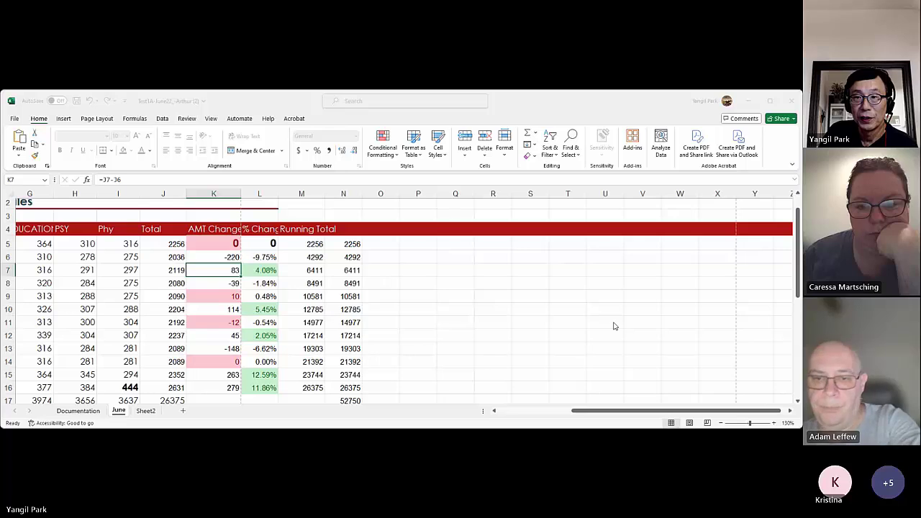
# Remove the green highlighting rule from the % Changed column through the rules manager and check the cells from L7 to L10.
pyautogui.click(383, 147)
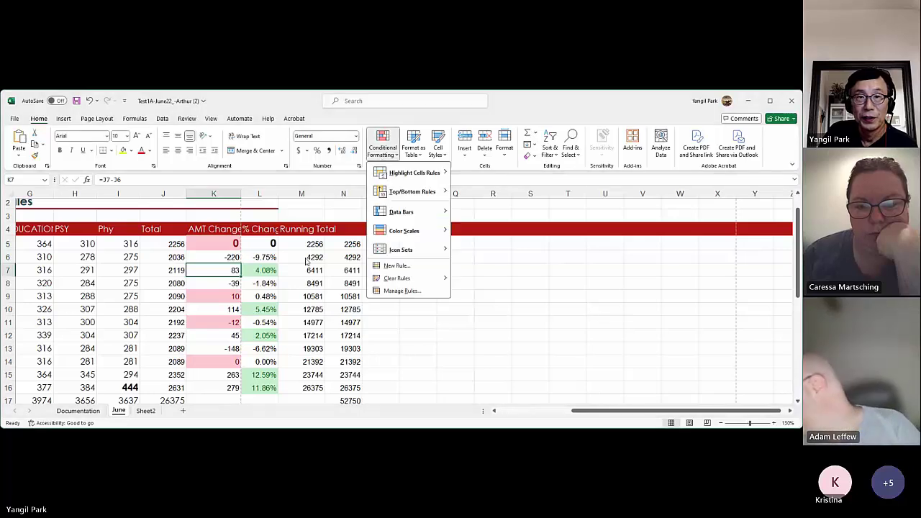
pyautogui.click(272, 269)
pyautogui.click(389, 151)
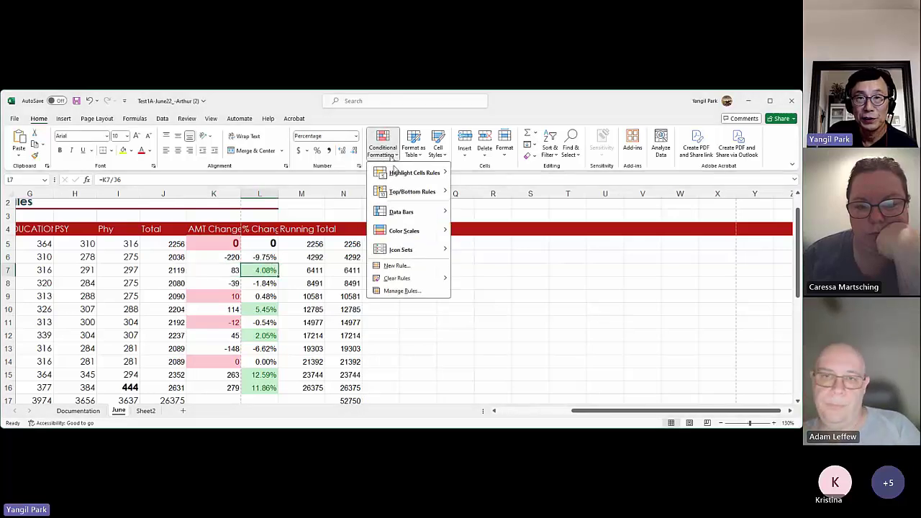
pyautogui.click(407, 291)
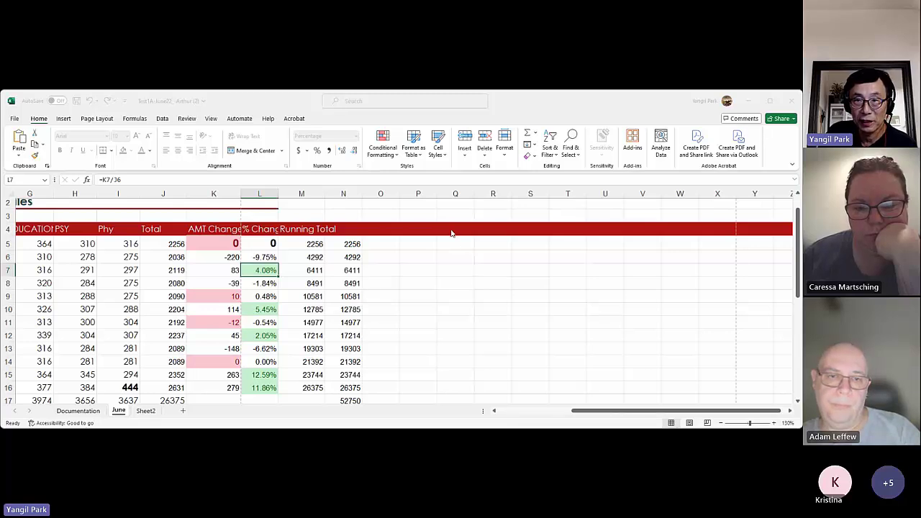
pyautogui.press('Escape')
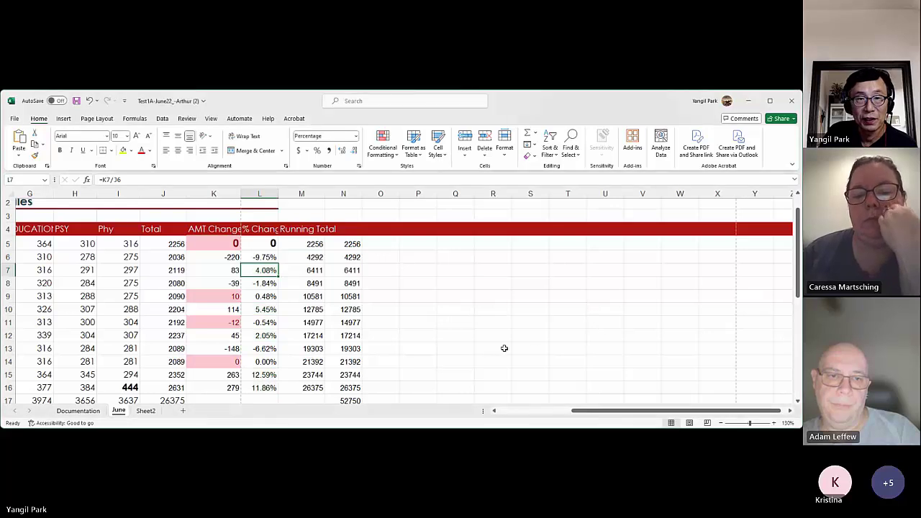
pyautogui.press('Down')
pyautogui.press('Down')
pyautogui.press('Down')
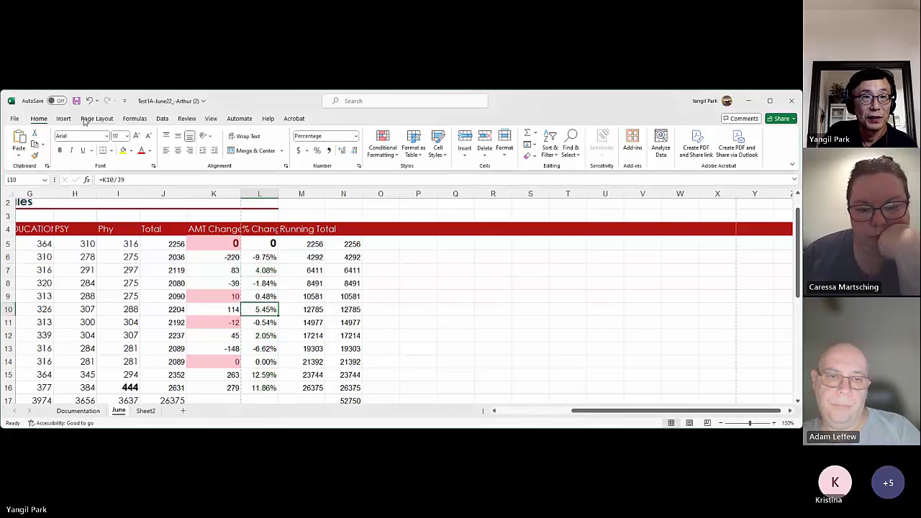
# Undo the removal of the green highlighting rule and check cells L7, L9 and L10 in the % Changed column.
pyautogui.click(268, 271)
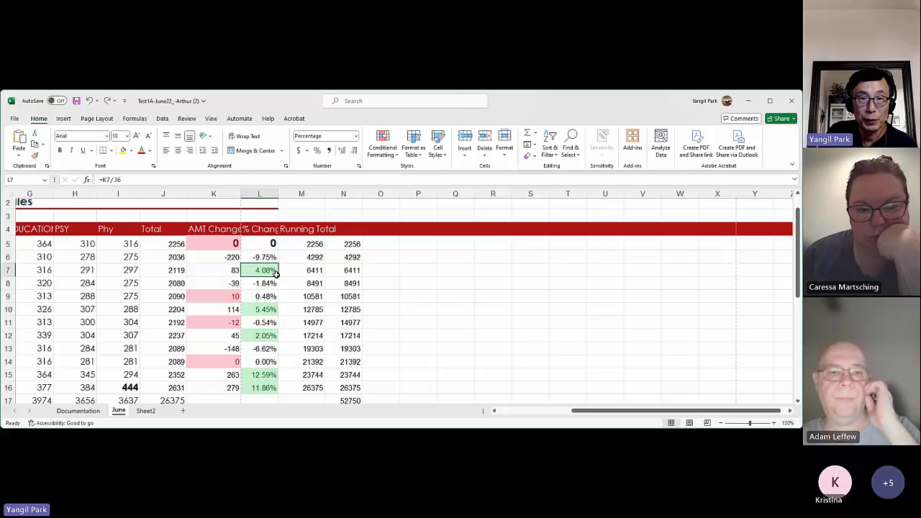
pyautogui.click(261, 295)
pyautogui.click(260, 314)
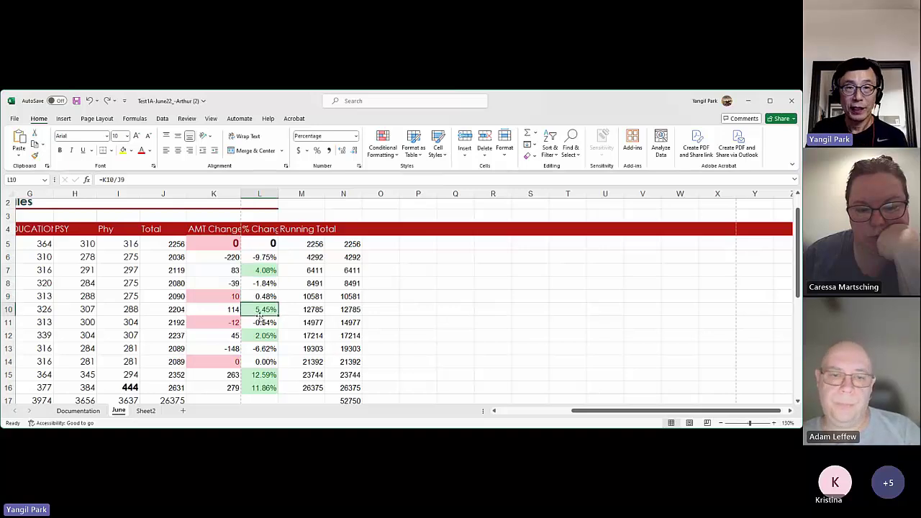
# Look through the cell styles available for the merged Sales title in row 2 without applying one.
pyautogui.click(527, 411)
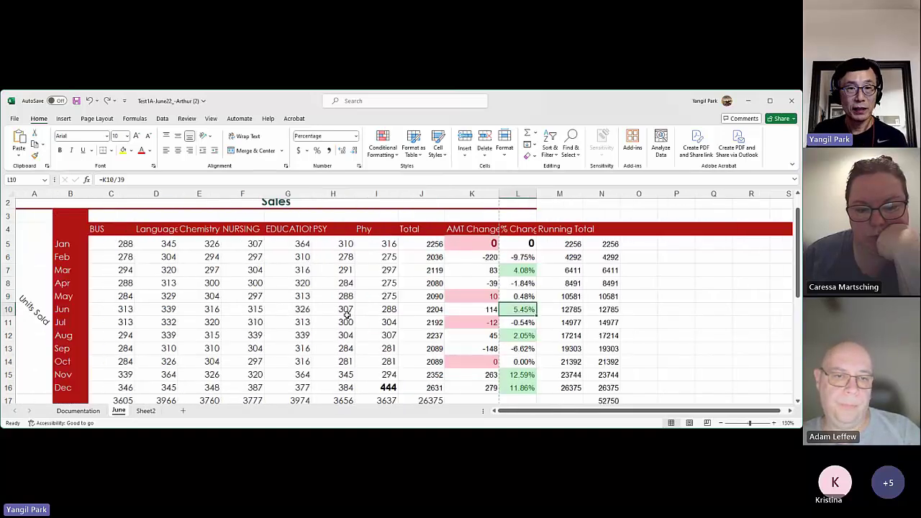
pyautogui.scroll(1, 346, 314)
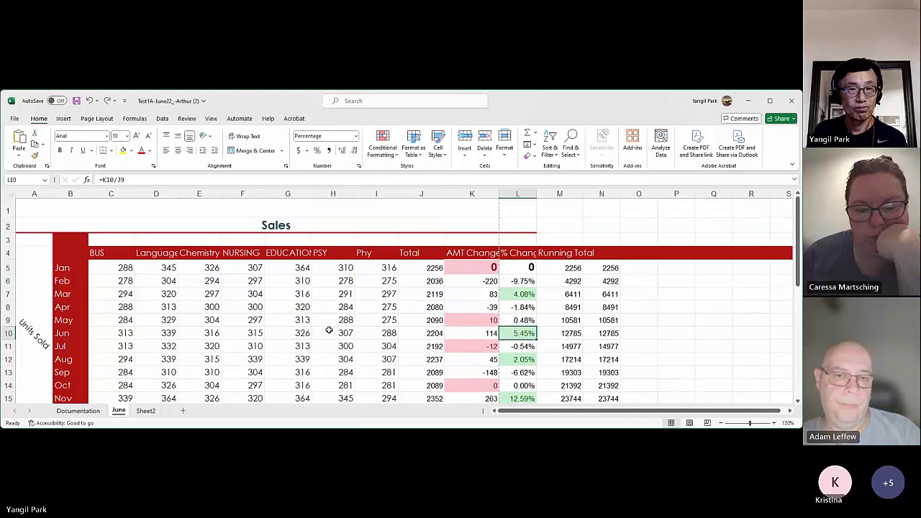
pyautogui.click(128, 226)
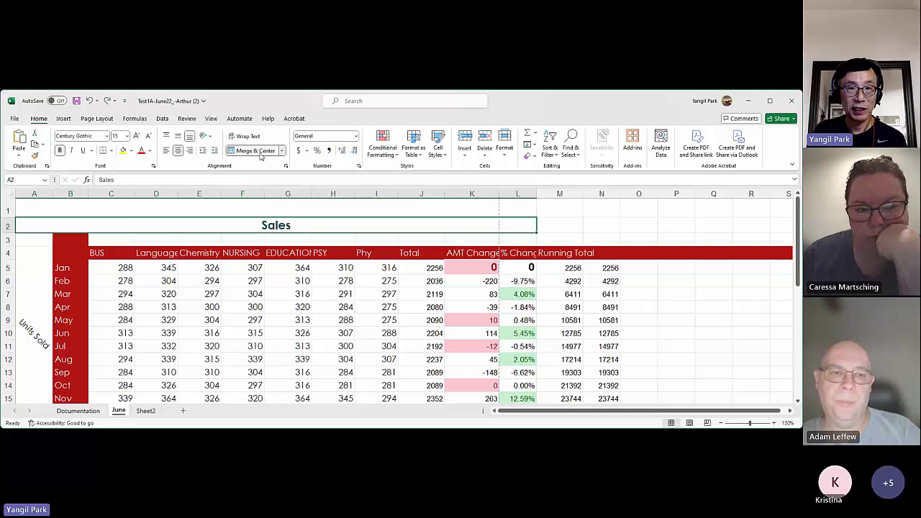
pyautogui.click(445, 149)
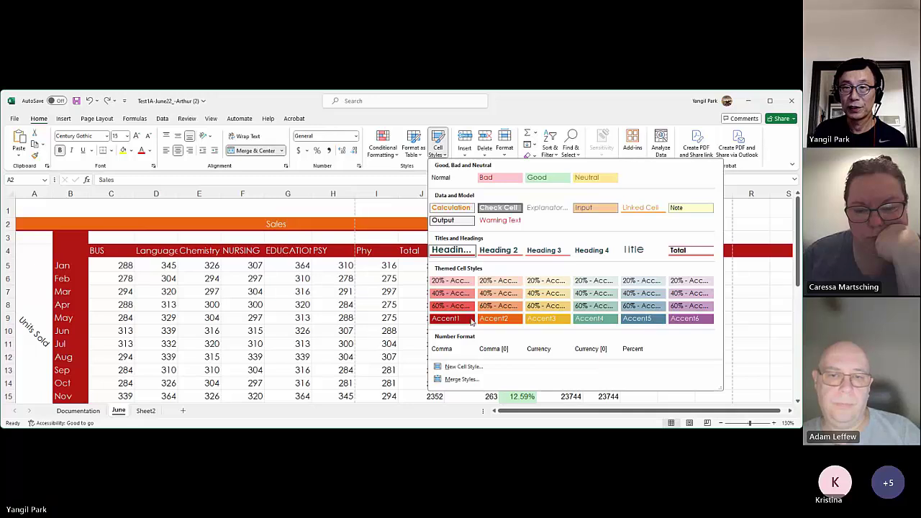
pyautogui.click(376, 303)
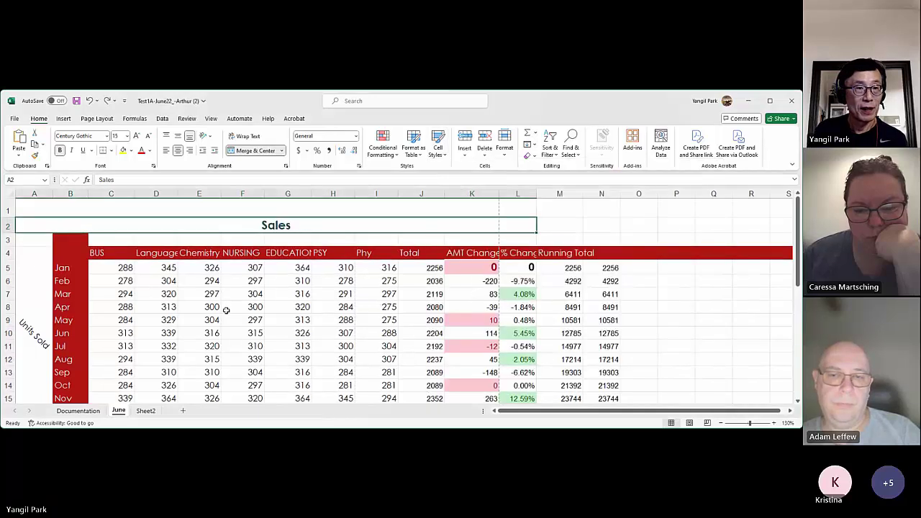
# Unmerge the angled Units Sold label in column A and select cell A4, which holds its text.
pyautogui.click(46, 311)
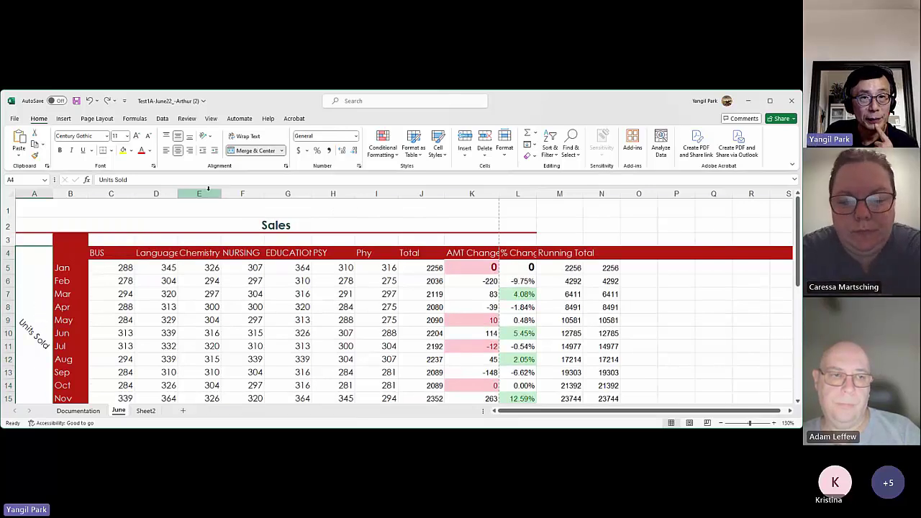
pyautogui.click(282, 150)
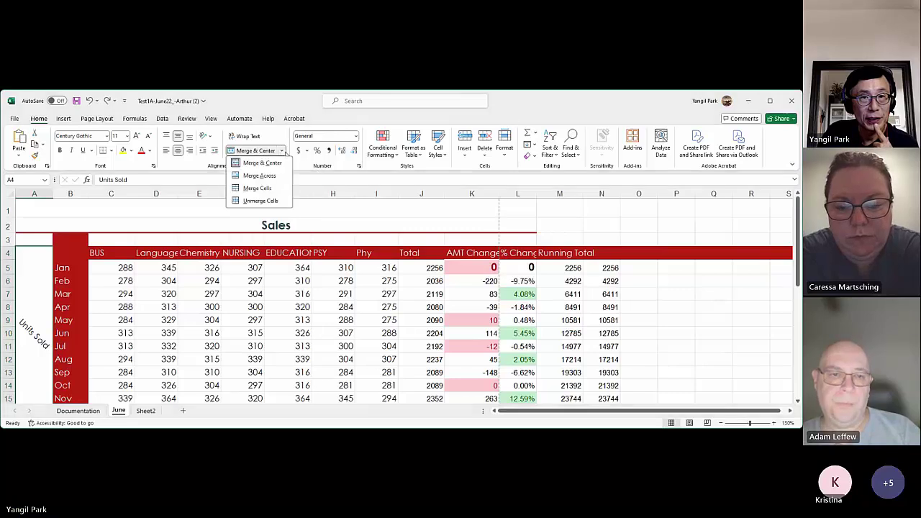
pyautogui.click(261, 200)
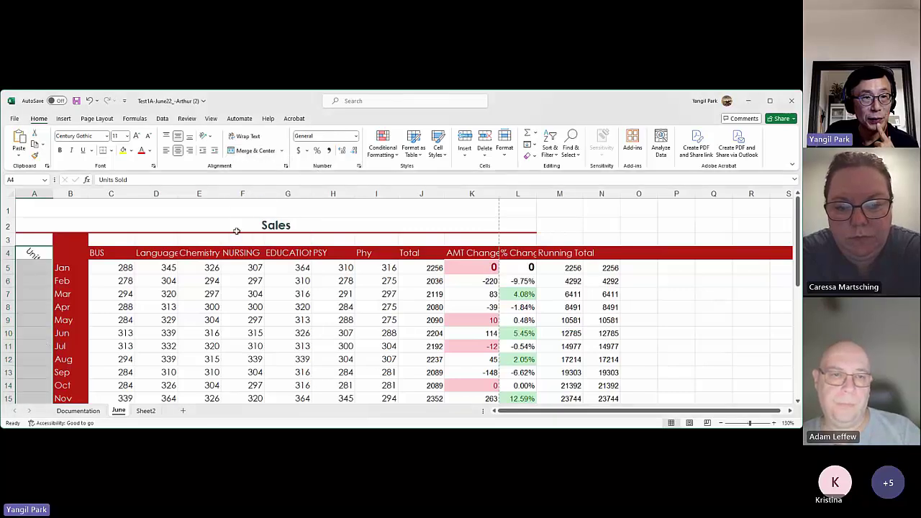
pyautogui.click(33, 302)
pyautogui.click(31, 256)
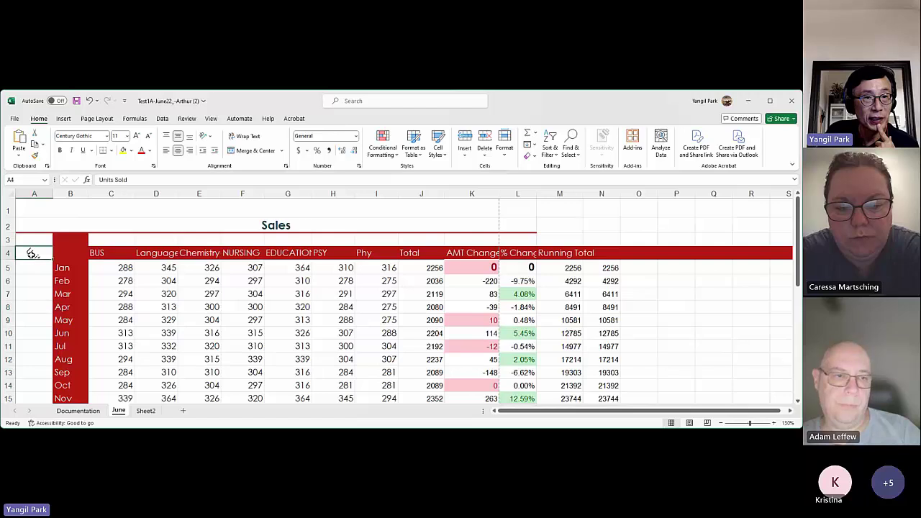
# Merge and center the Units Sold label across A3:A18, keeping it vertically centered.
pyautogui.click(34, 242)
pyautogui.moveTo(35, 241)
pyautogui.mouseDown()
pyautogui.moveTo(36, 389)
pyautogui.moveTo(50, 416)
pyautogui.moveTo(29, 261)
pyautogui.moveTo(35, 241)
pyautogui.mouseUp()
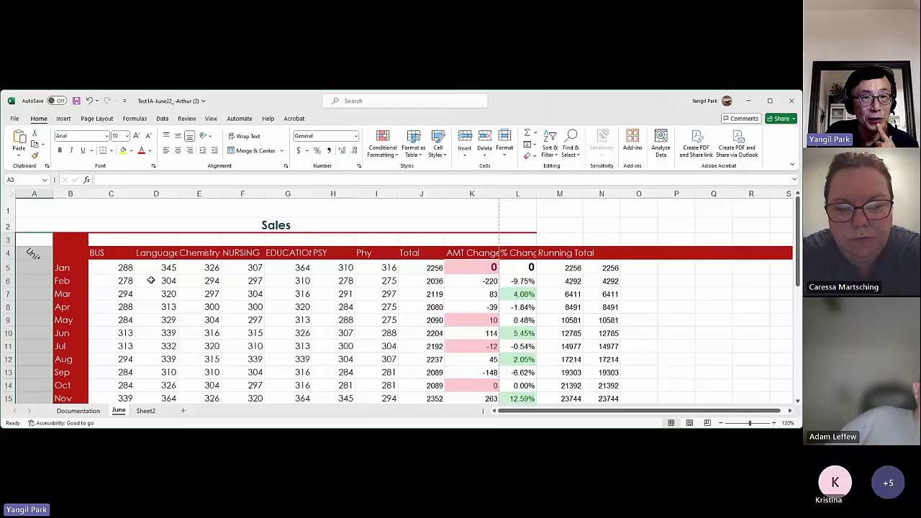
pyautogui.click(255, 150)
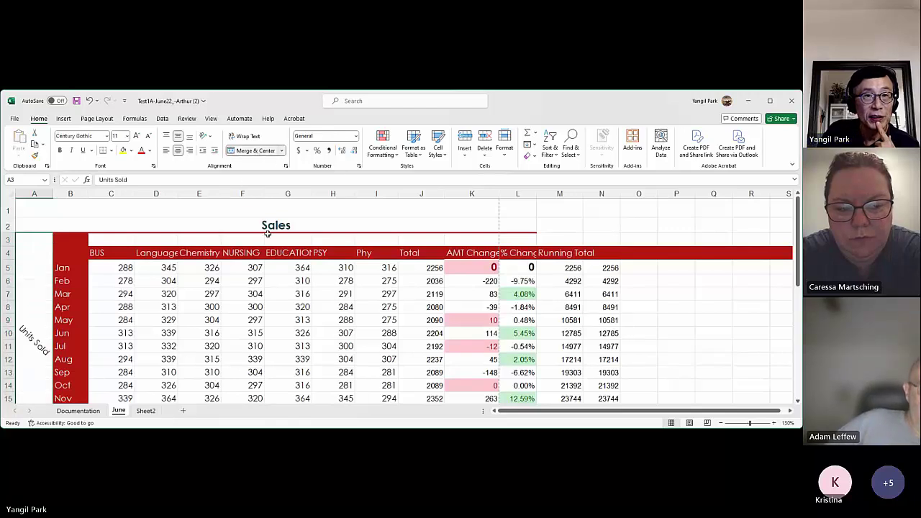
pyautogui.click(166, 137)
pyautogui.click(177, 137)
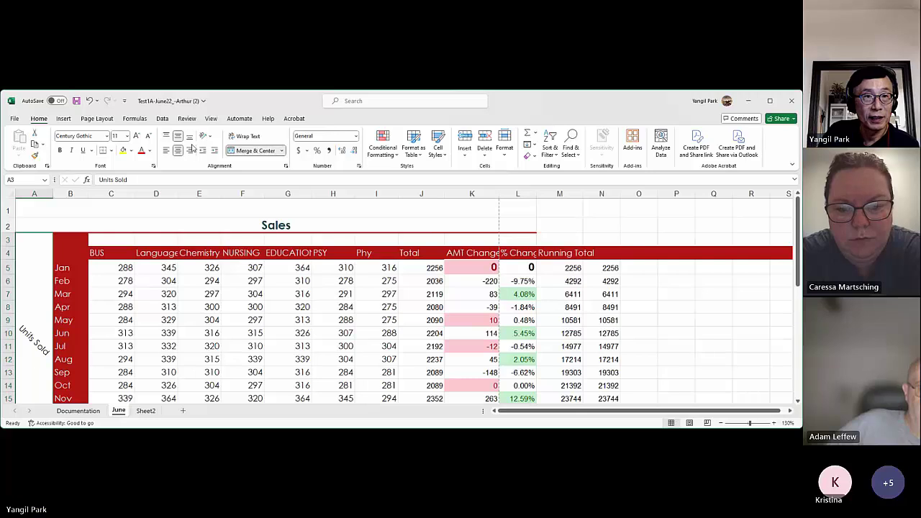
pyautogui.click(256, 157)
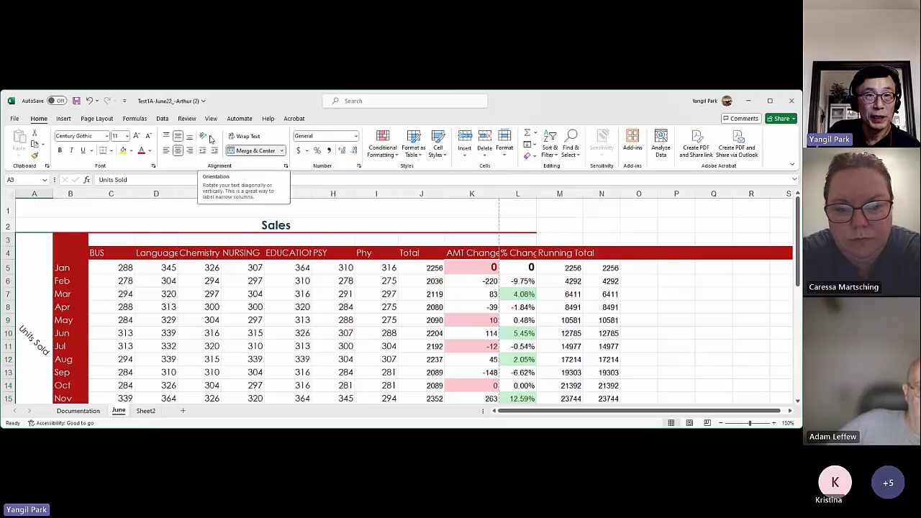
# Try the Vertical Text and Angle Counterclockwise orientations on the merged Units Sold label.
pyautogui.click(210, 136)
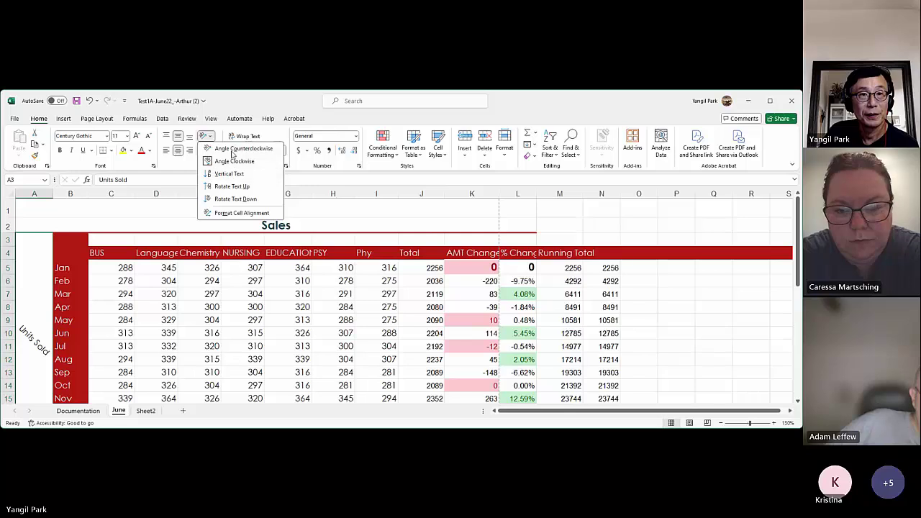
pyautogui.click(231, 177)
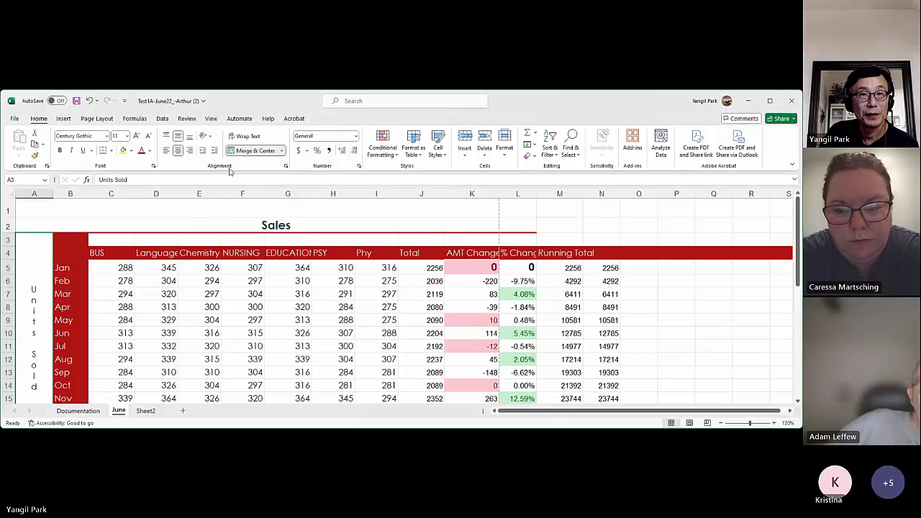
pyautogui.click(208, 137)
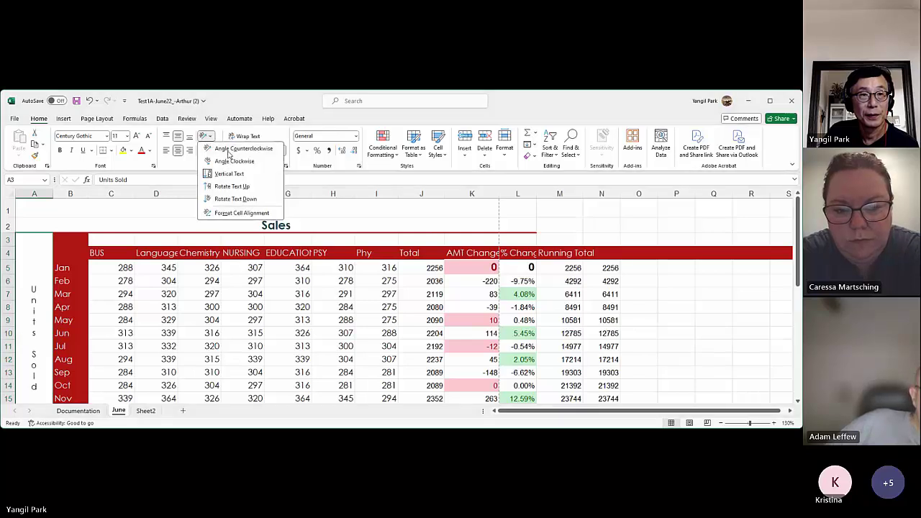
pyautogui.click(228, 150)
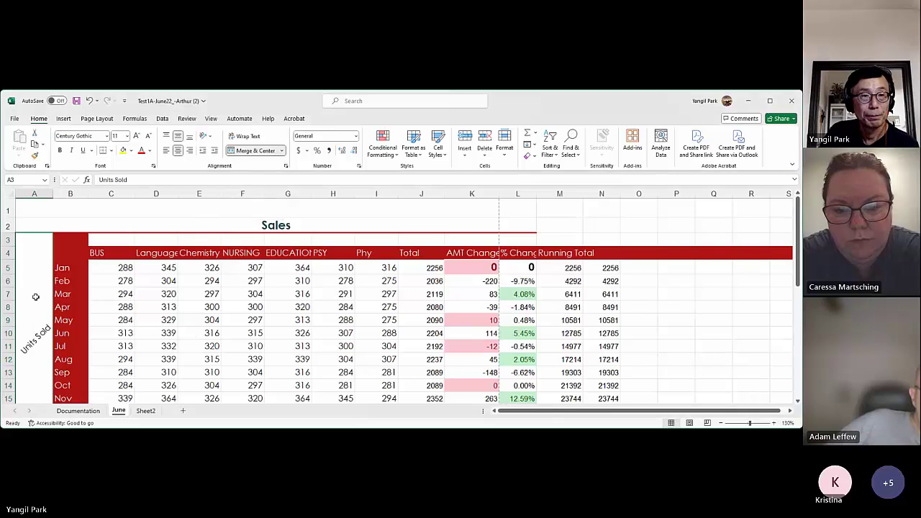
pyautogui.scroll(-4, 91, 323)
pyautogui.scroll(4, 91, 319)
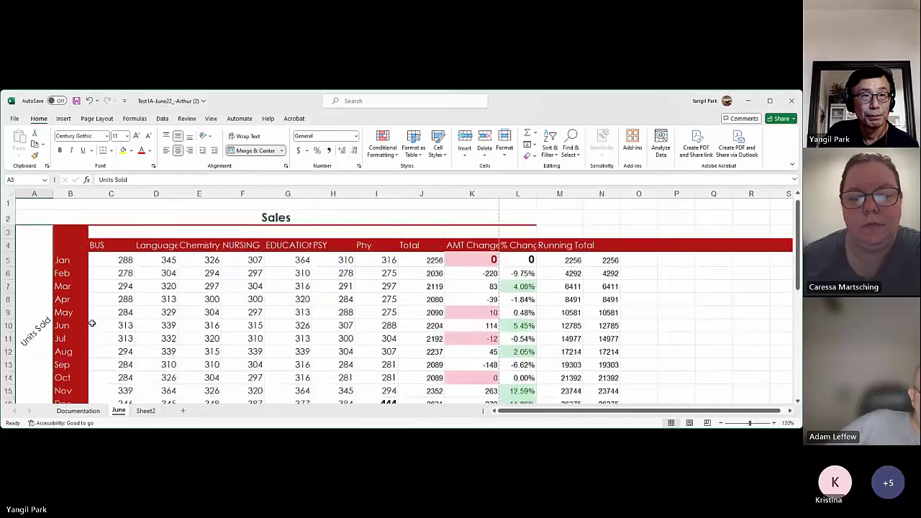
# Undo the two orientation changes on the Units Sold label and check the label against its table.
pyautogui.click(89, 101)
pyautogui.click(89, 101)
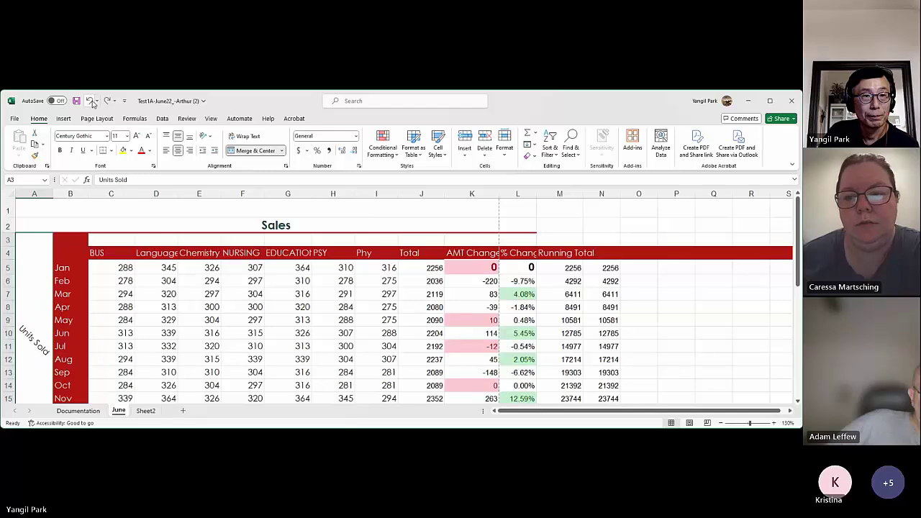
pyautogui.scroll(-4, 229, 342)
pyautogui.scroll(4, 227, 341)
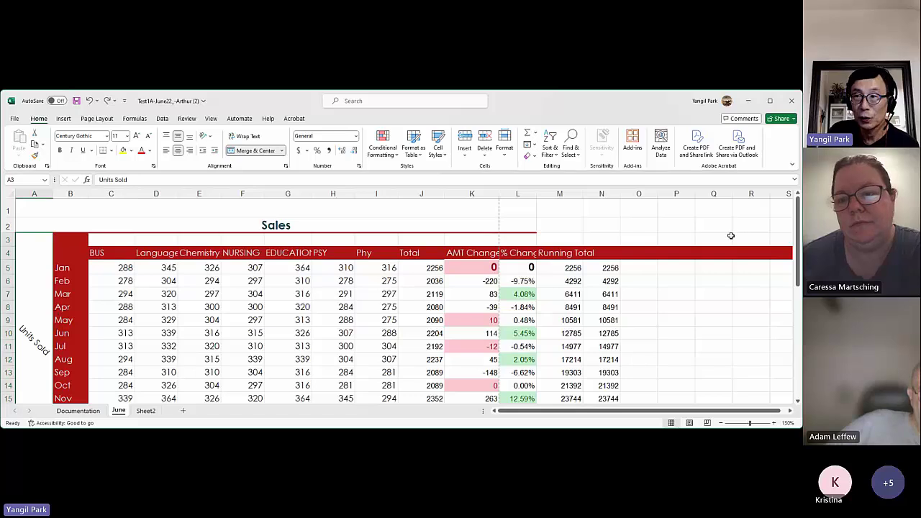
# Copy the Units Sold label's formatting onto the Revenues label starting in A19 with Format Painter.
pyautogui.moveTo(797, 238); pyautogui.dragTo(788, 336)
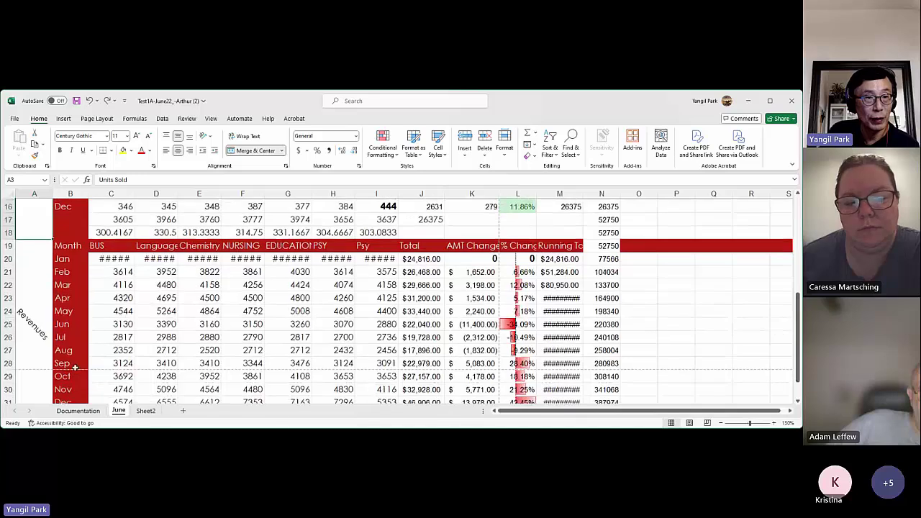
pyautogui.click(36, 338)
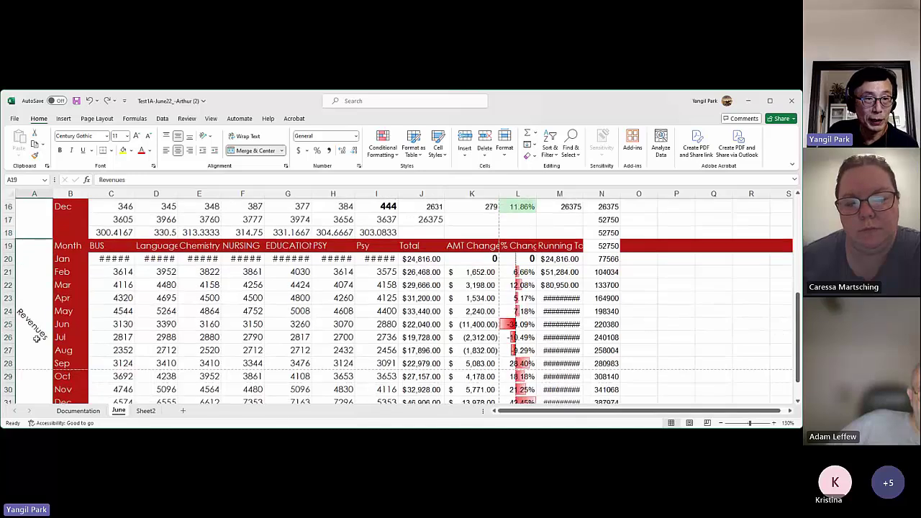
pyautogui.scroll(5, 36, 338)
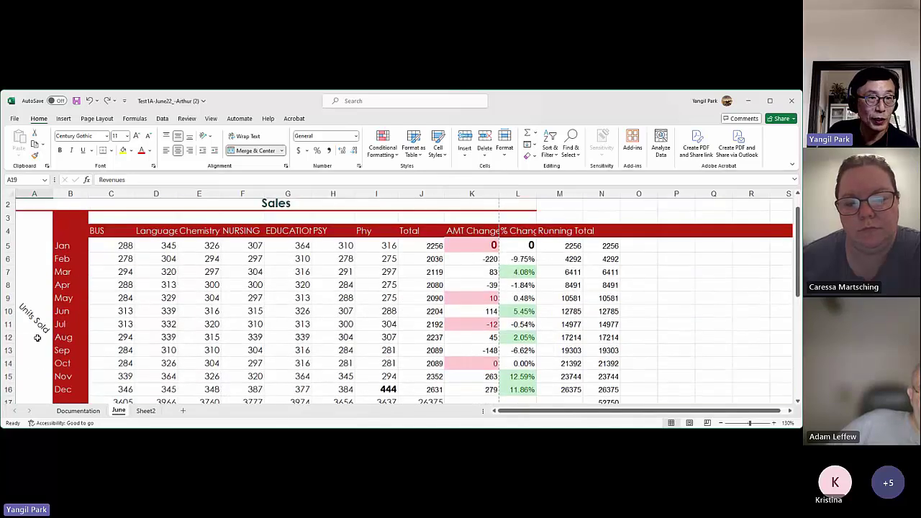
pyautogui.click(37, 338)
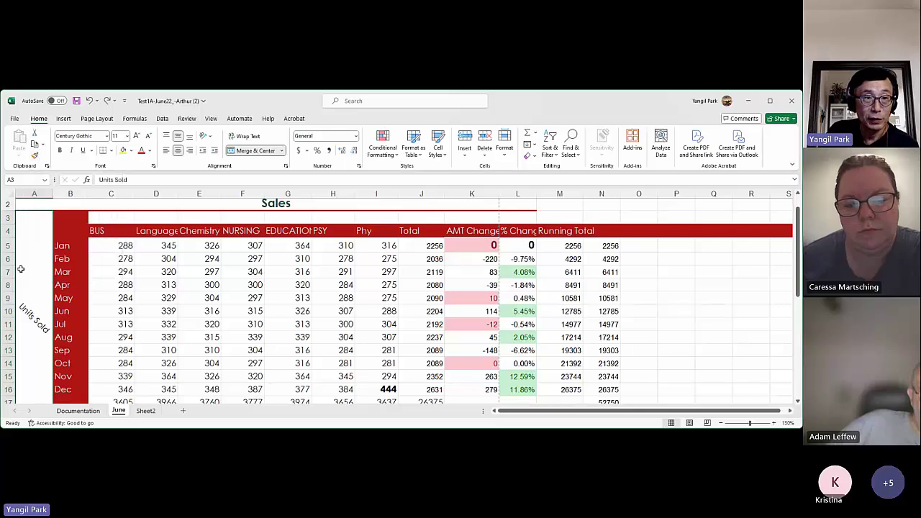
pyautogui.click(35, 156)
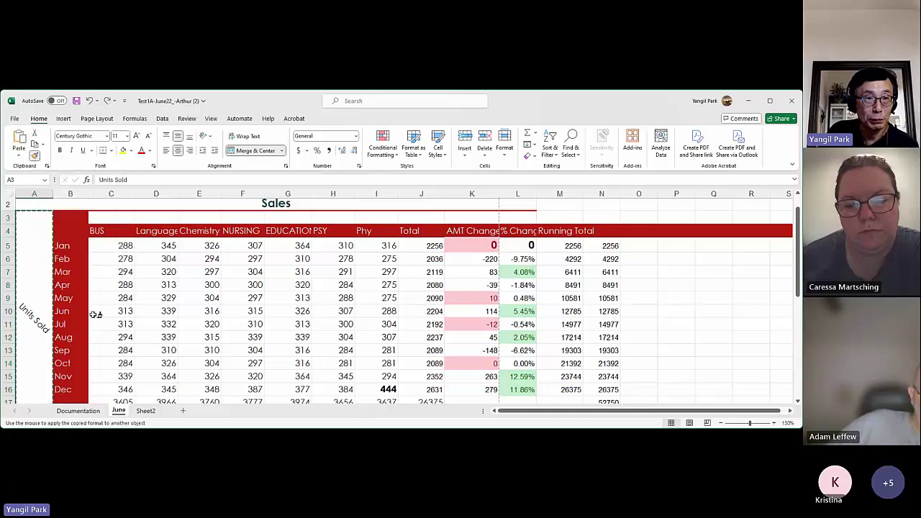
pyautogui.scroll(-5, 82, 311)
pyautogui.click(38, 279)
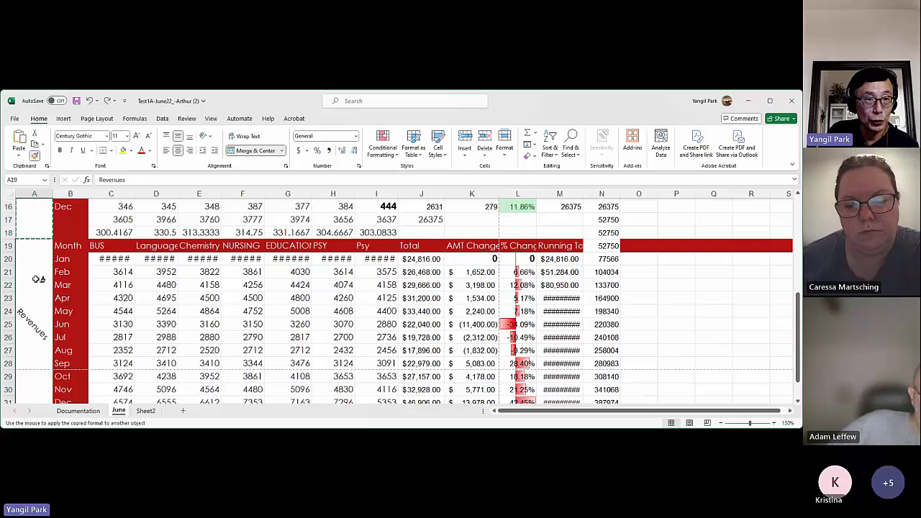
# Undo the formatting copied to the Revenues label and look over the Units Sold and Revenues tables.
pyautogui.hotkey('ctrl', 'z')
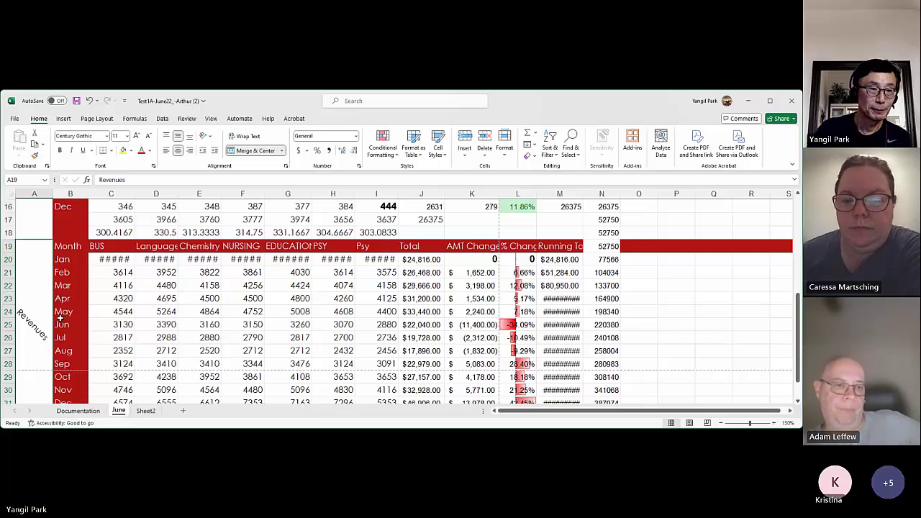
pyautogui.scroll(5, 39, 307)
pyautogui.click(37, 304)
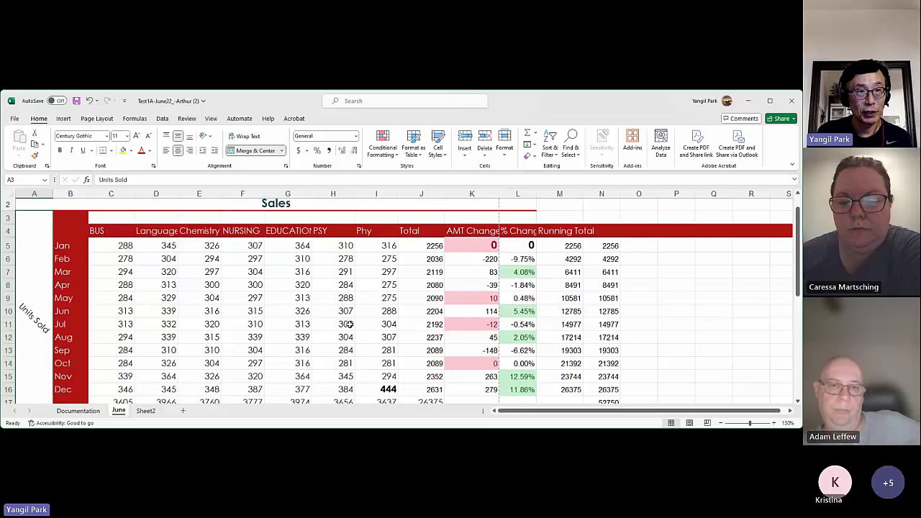
pyautogui.scroll(-9, 344, 324)
pyautogui.scroll(4, 344, 324)
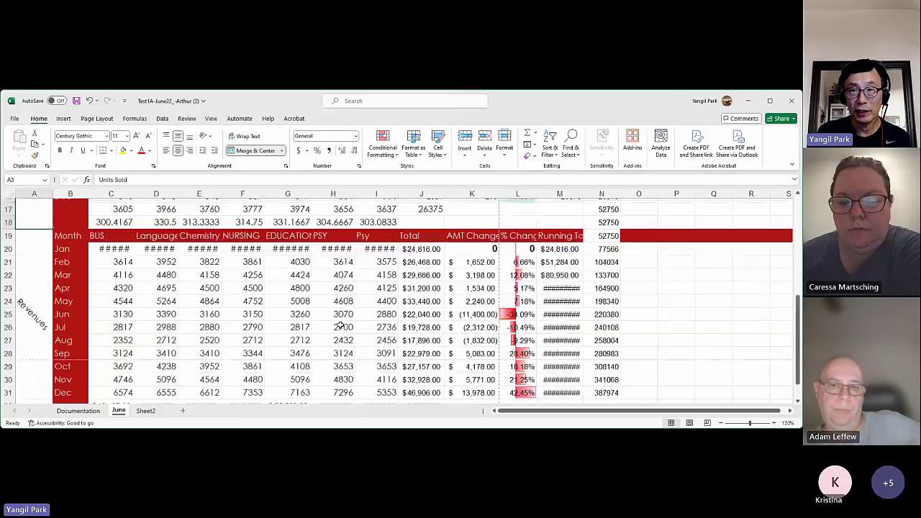
pyautogui.scroll(5, 343, 325)
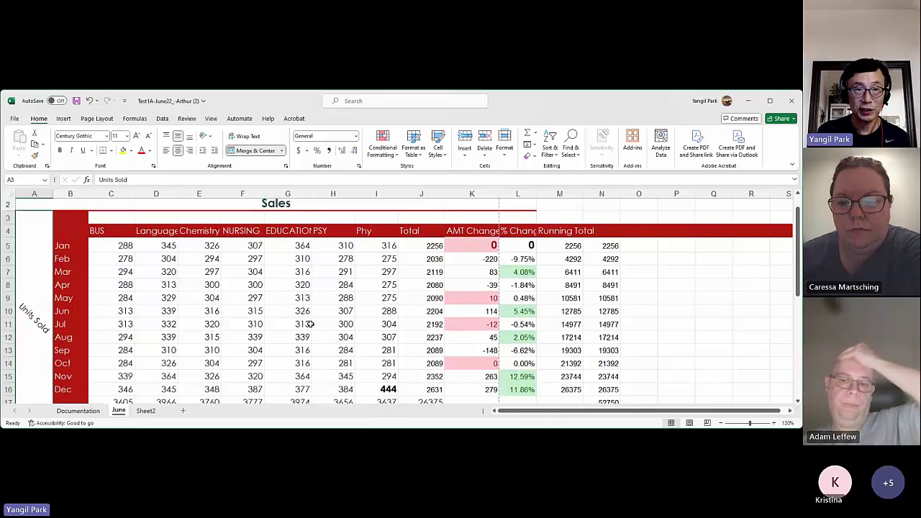
# Rename the Sheet2 worksheet as Data Generation.
pyautogui.click(147, 411)
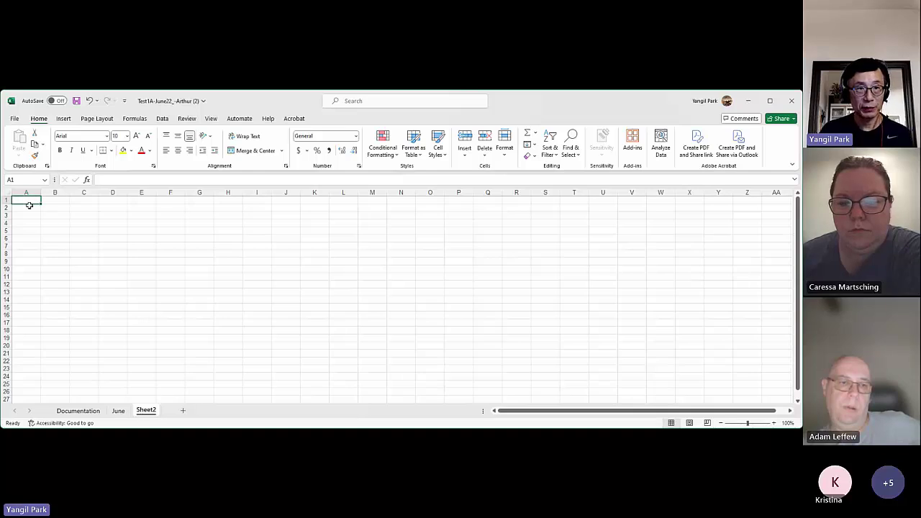
pyautogui.doubleClick(148, 410)
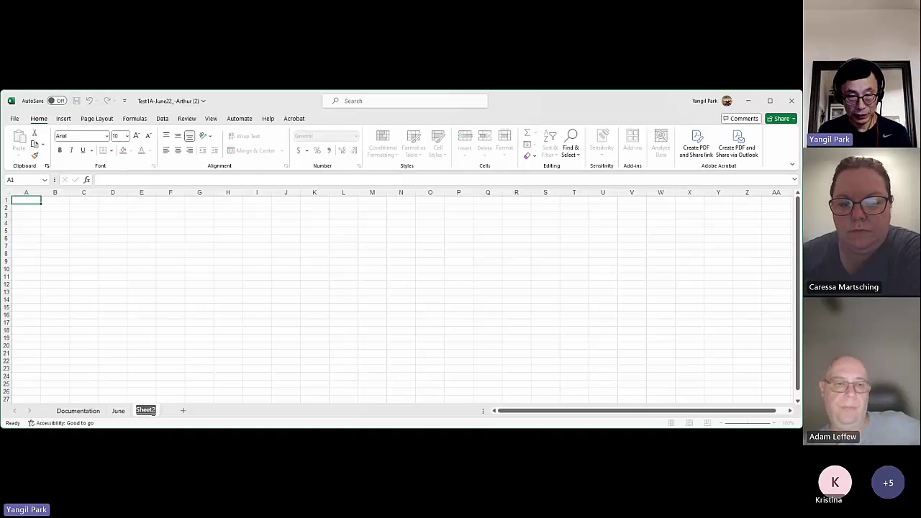
pyautogui.write('Data')
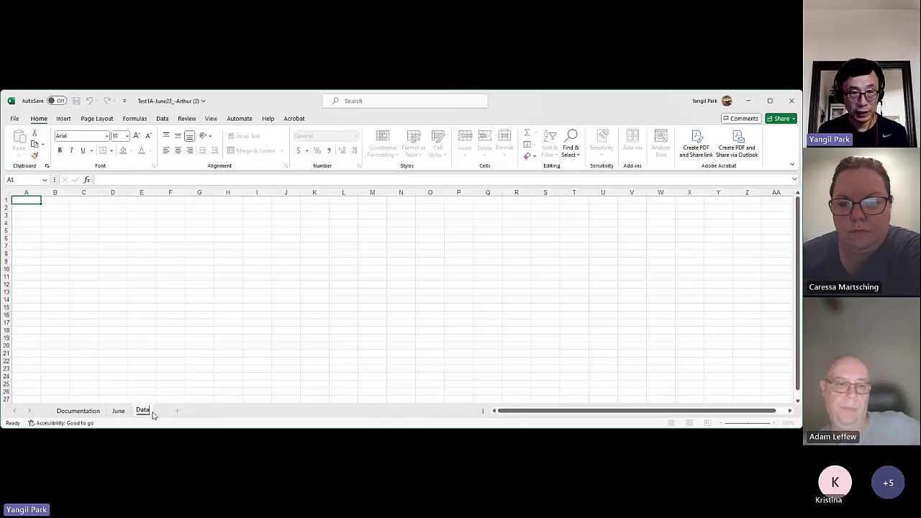
pyautogui.write(' Ge')
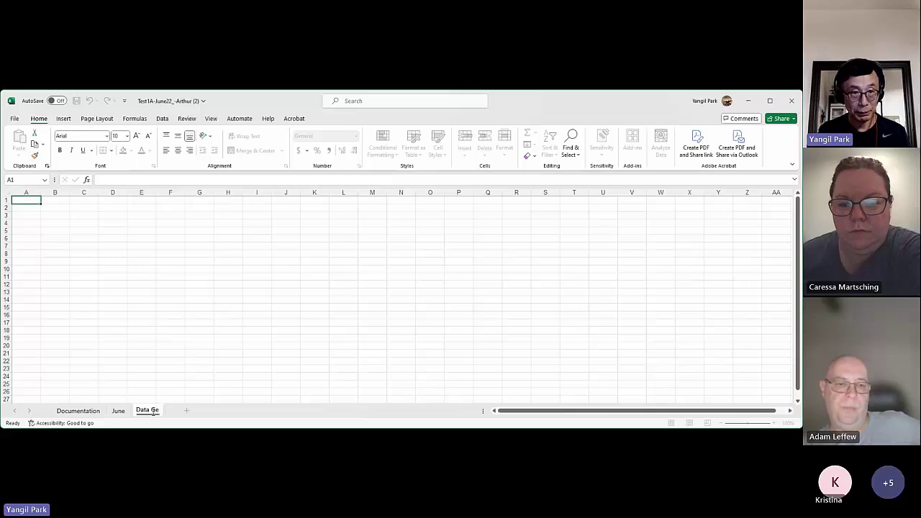
pyautogui.write('nerati')
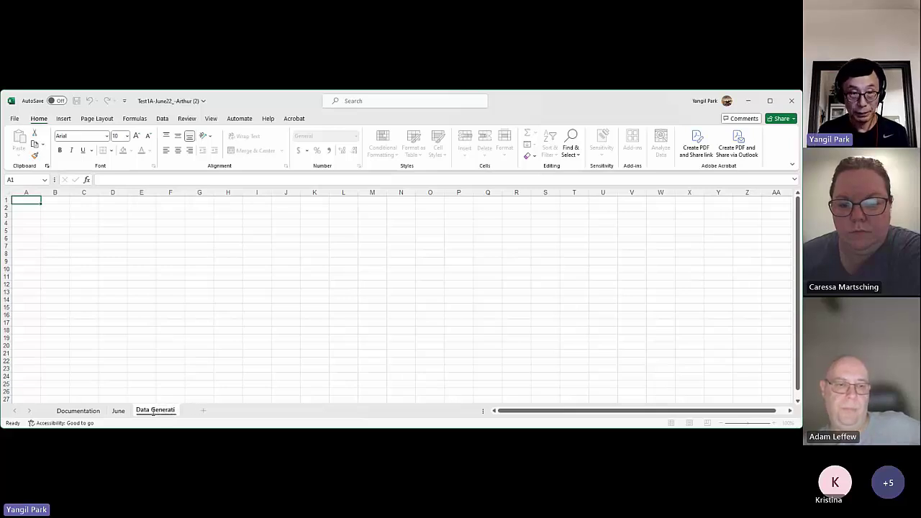
pyautogui.write('on')
pyautogui.press('Return')
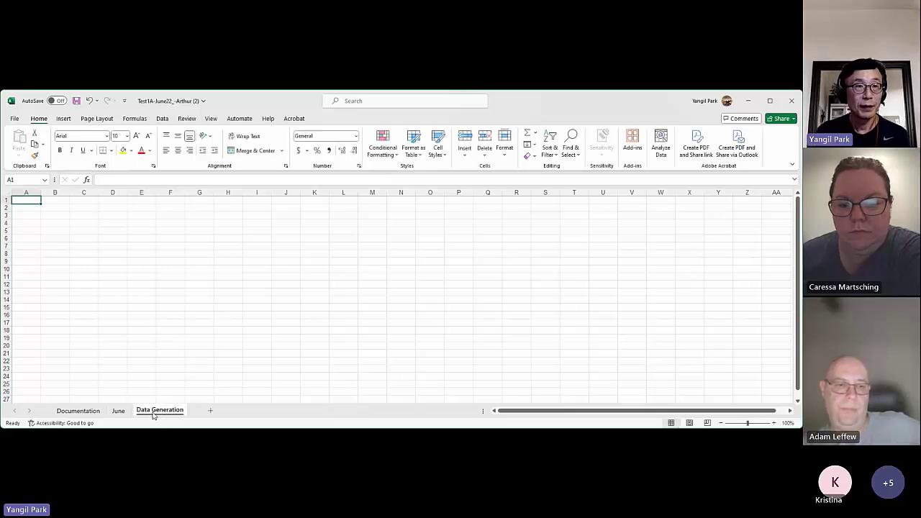
# Enter the starting number 123000 in cell A2 and enlarge the sheet view to 172%.
pyautogui.click(33, 208)
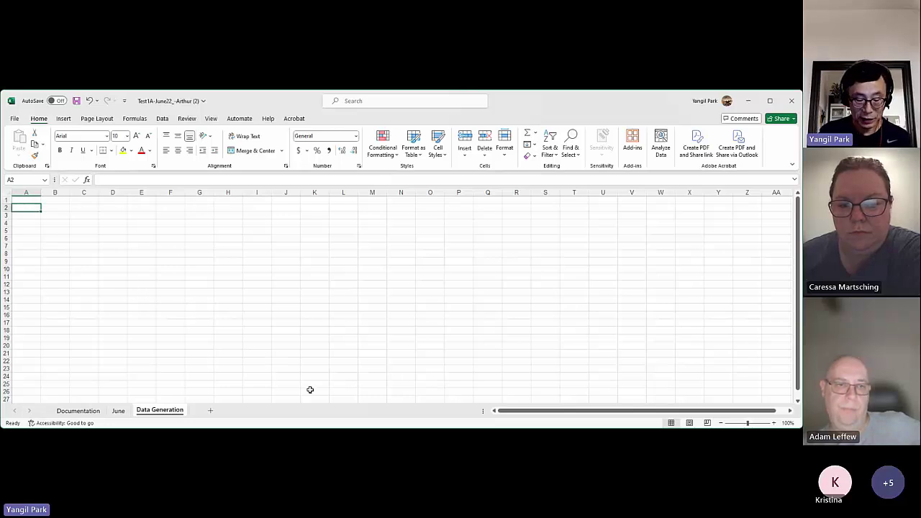
pyautogui.write('12')
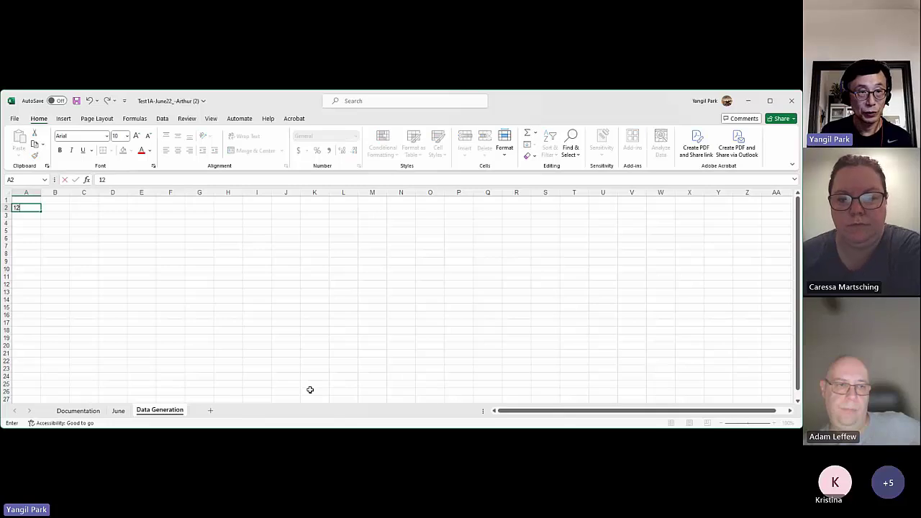
pyautogui.write('3000')
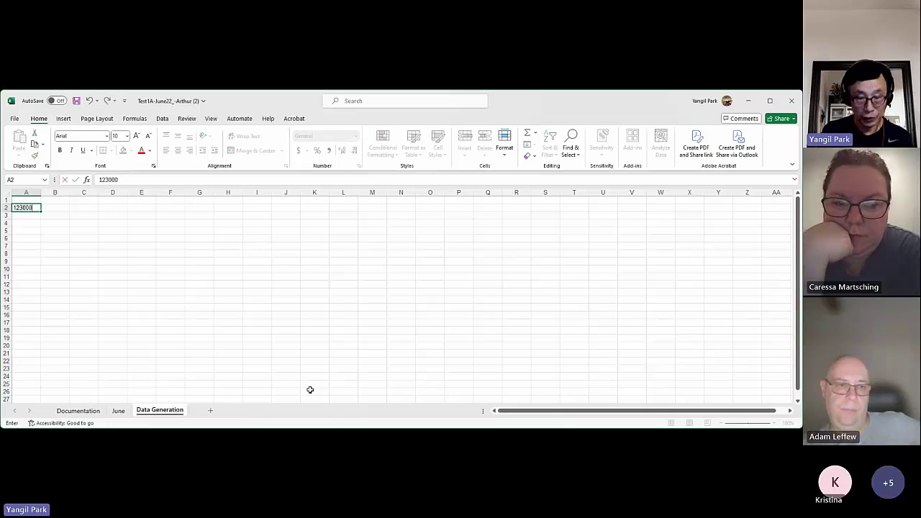
pyautogui.press('Return')
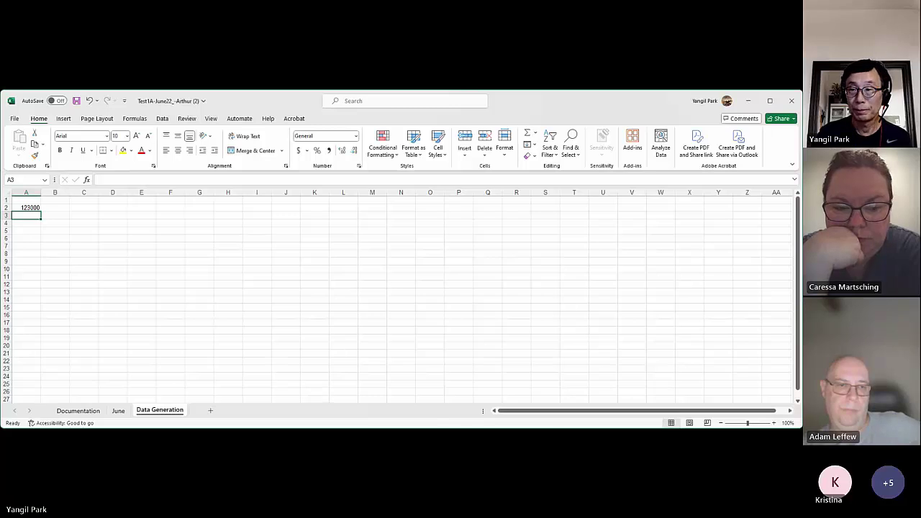
pyautogui.click(754, 425)
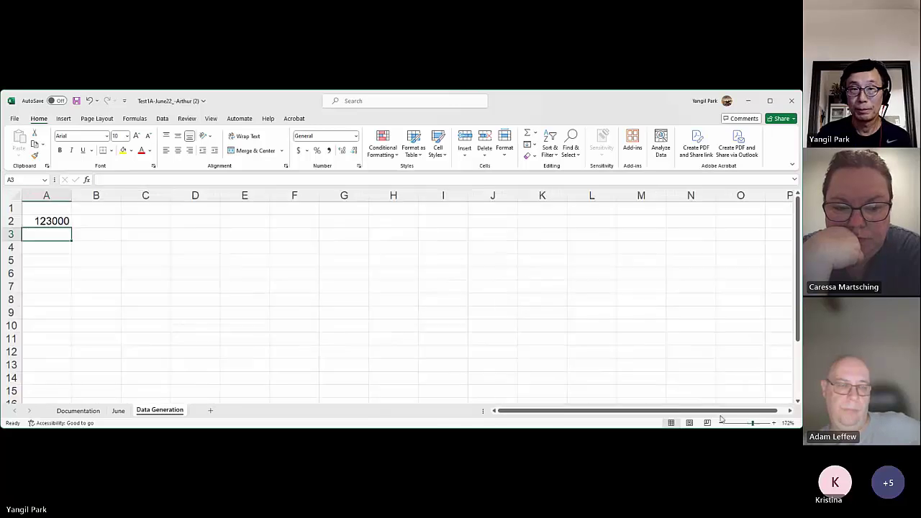
# Enter the formula =A2+5 in cell A3 so it builds on the starting number above.
pyautogui.click(41, 219)
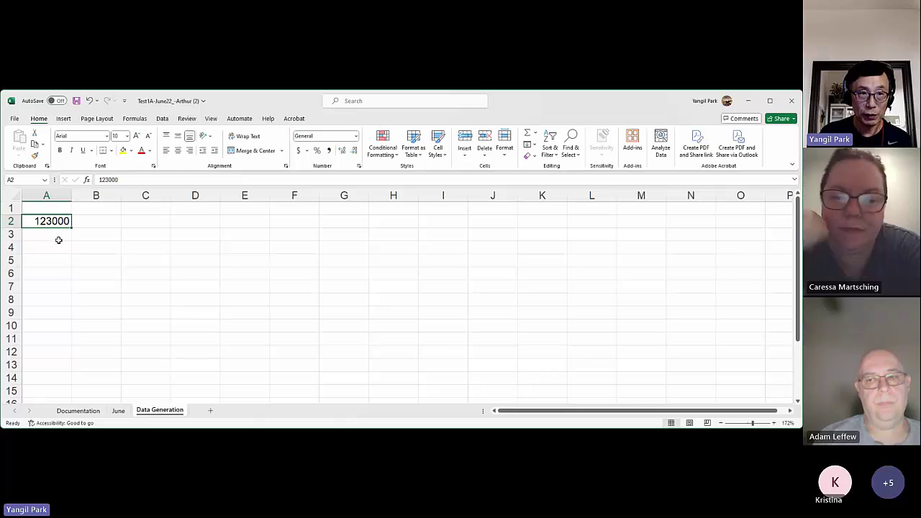
pyautogui.click(55, 234)
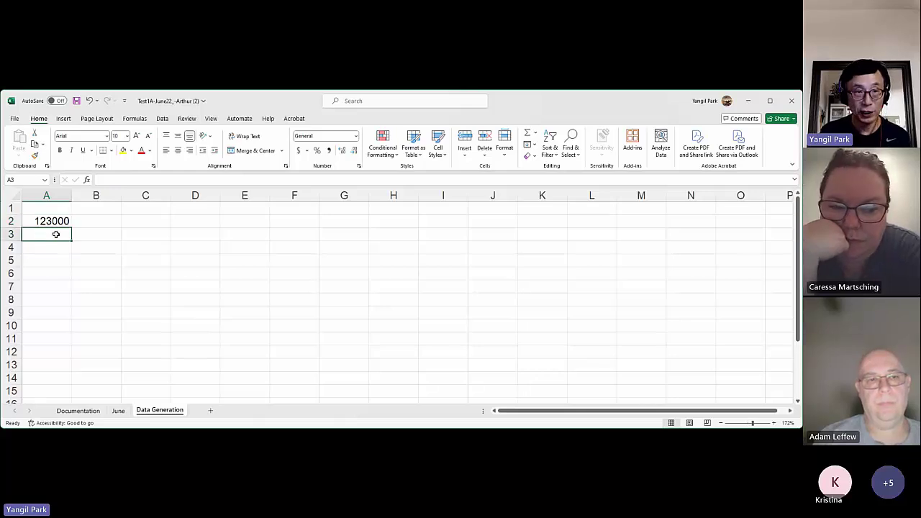
pyautogui.write('=')
pyautogui.click(52, 220)
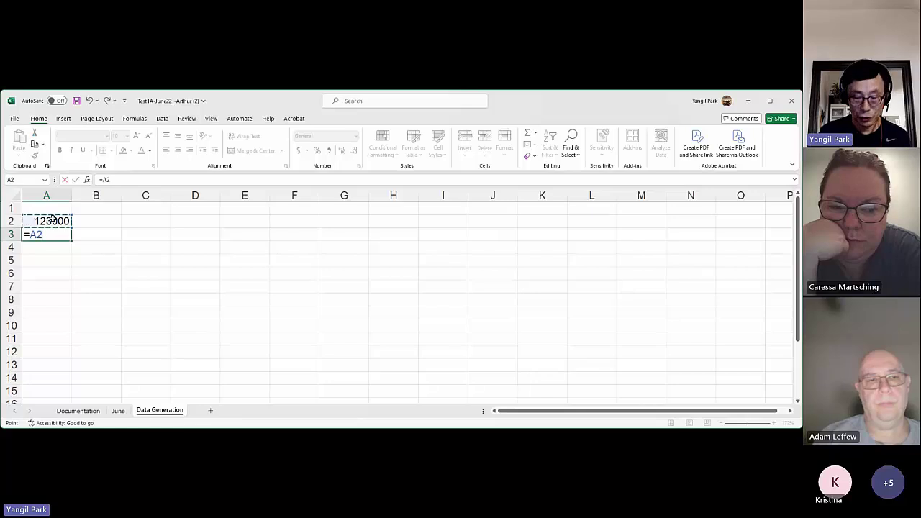
pyautogui.write('+5')
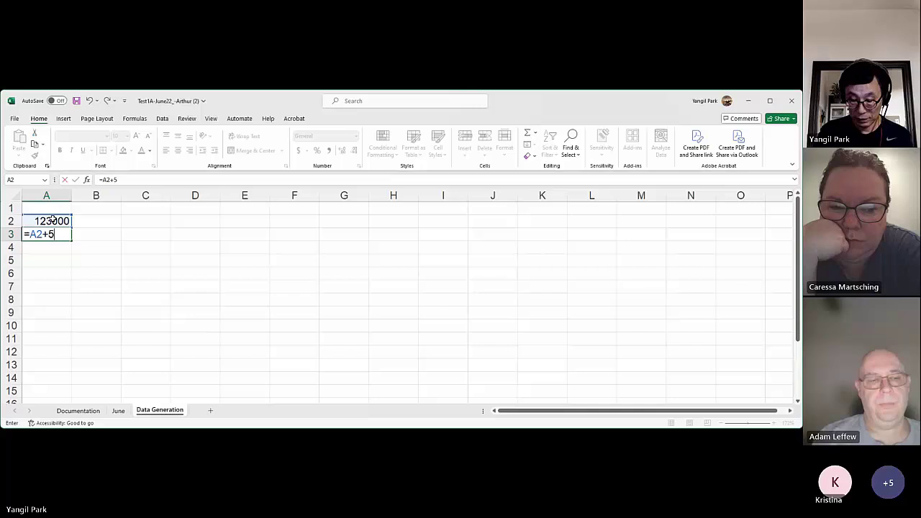
pyautogui.press('Return')
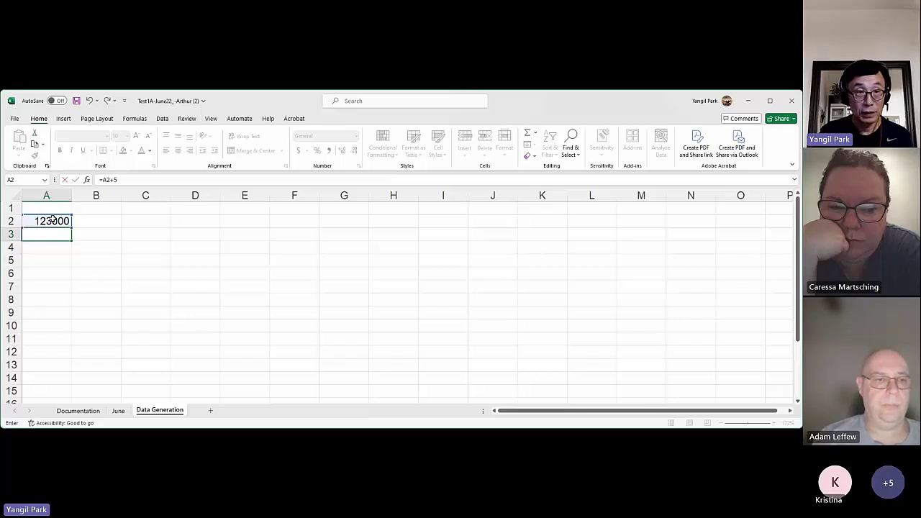
# Fill the A3 formula down column A through row 1001 and return to the start of the sheet.
pyautogui.click(52, 234)
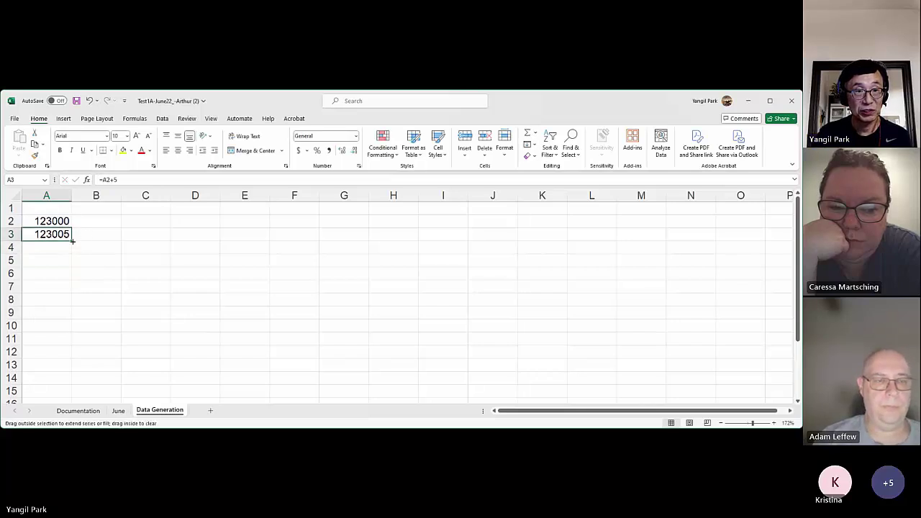
pyautogui.moveTo(72, 241); pyautogui.dragTo(63, 383)
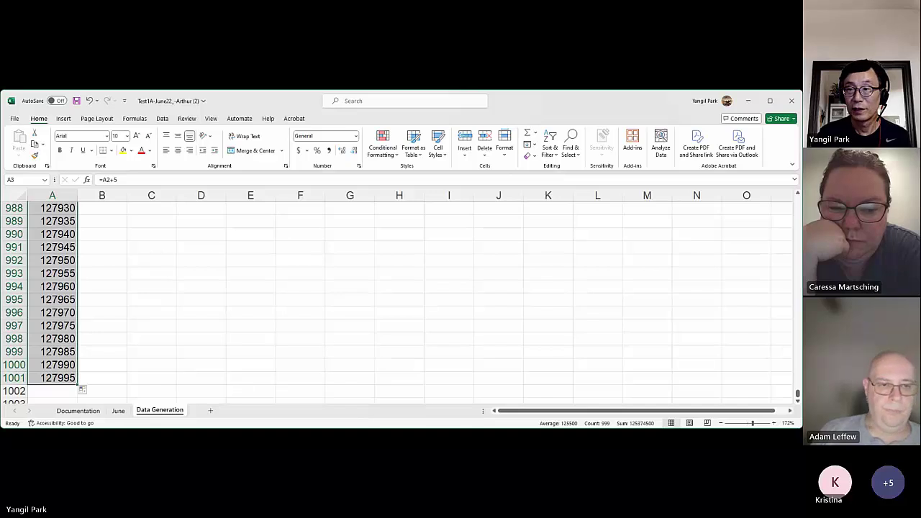
pyautogui.moveTo(798, 393); pyautogui.dragTo(797, 198)
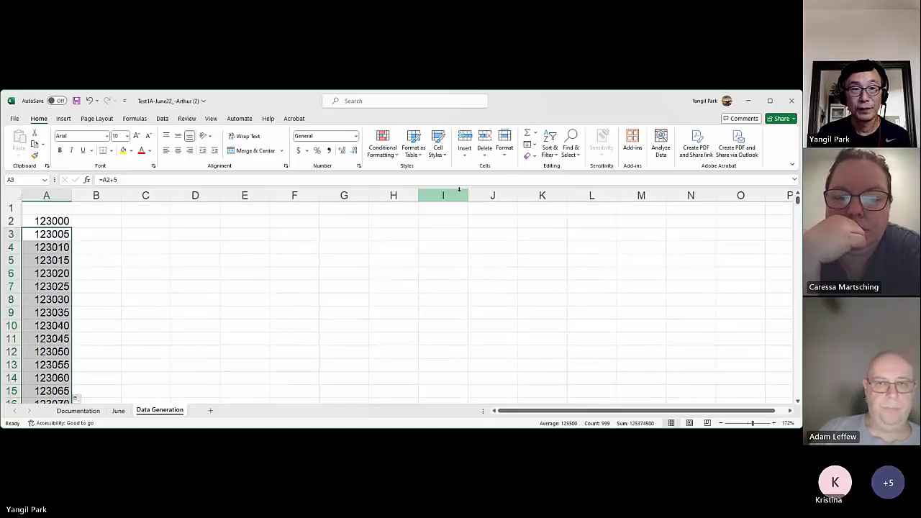
# Show the formulas in column A to check their relative references, and return to displaying values.
pyautogui.click(45, 237)
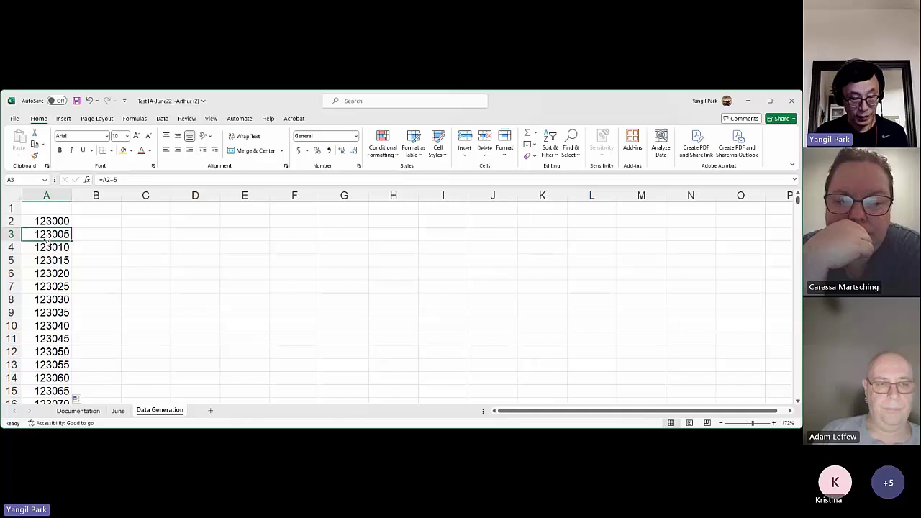
pyautogui.hotkey('ctrl', '`')
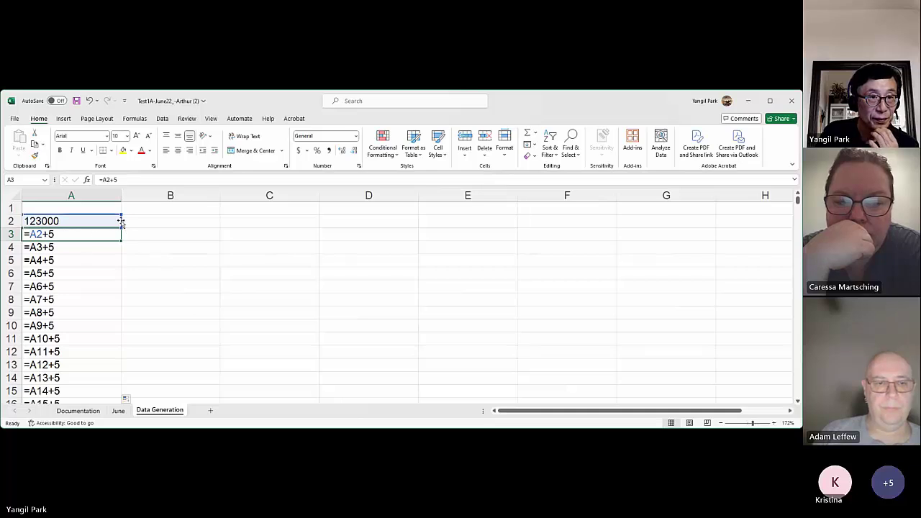
pyautogui.hotkey('ctrl', '`')
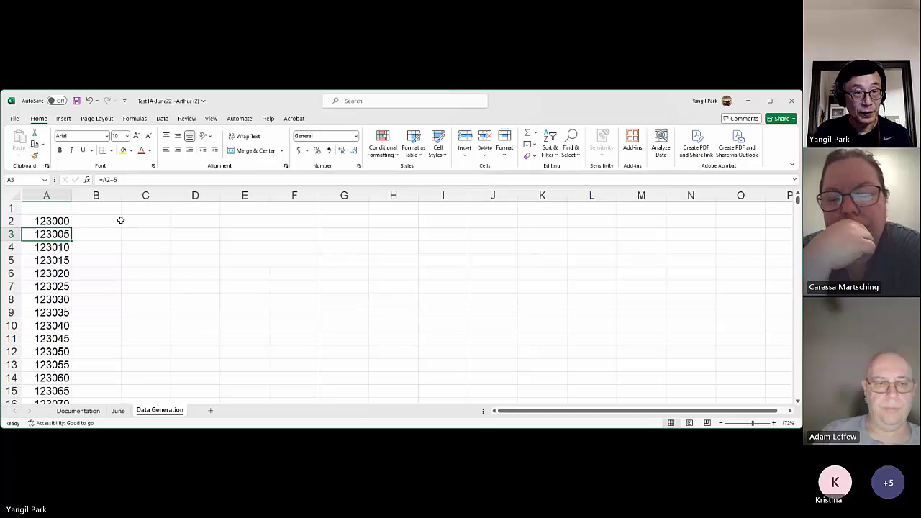
# Move the starting number 123000 from A2 to B2 and widen the workbook window.
pyautogui.click(69, 221)
pyautogui.moveTo(72, 223); pyautogui.dragTo(97, 223)
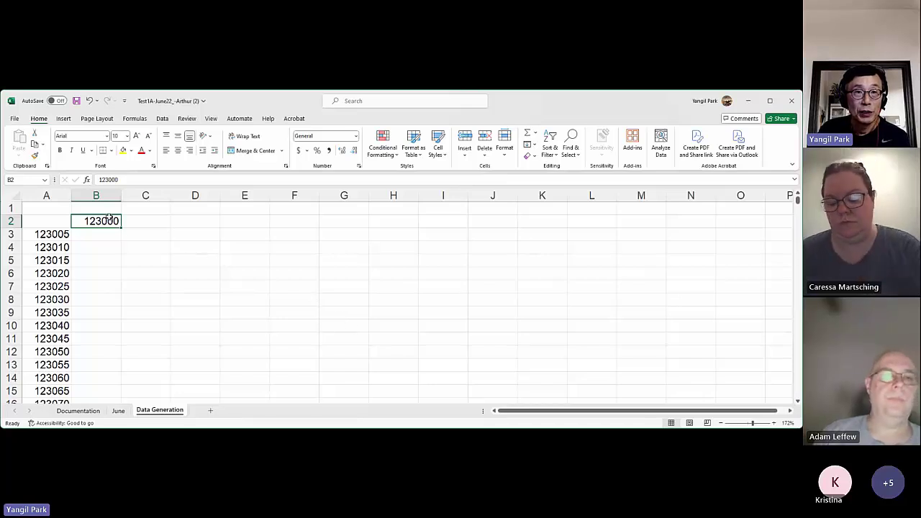
pyautogui.click(163, 119)
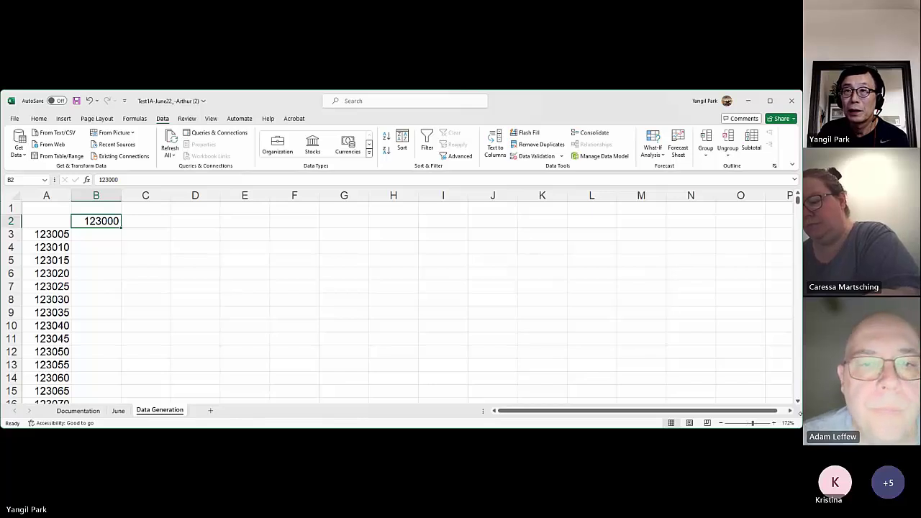
pyautogui.moveTo(800, 414); pyautogui.dragTo(886, 414)
pyautogui.click(38, 118)
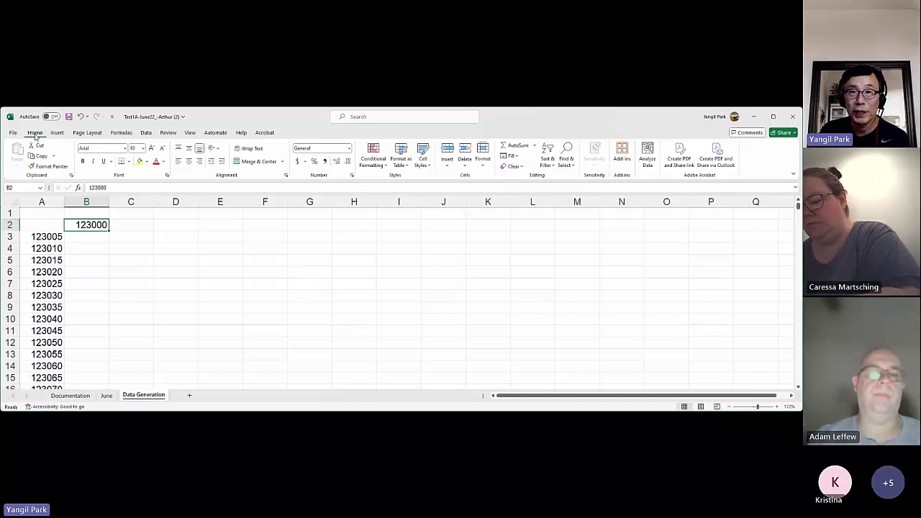
# Open the Fill Series settings for the starting number in B2.
pyautogui.click(512, 155)
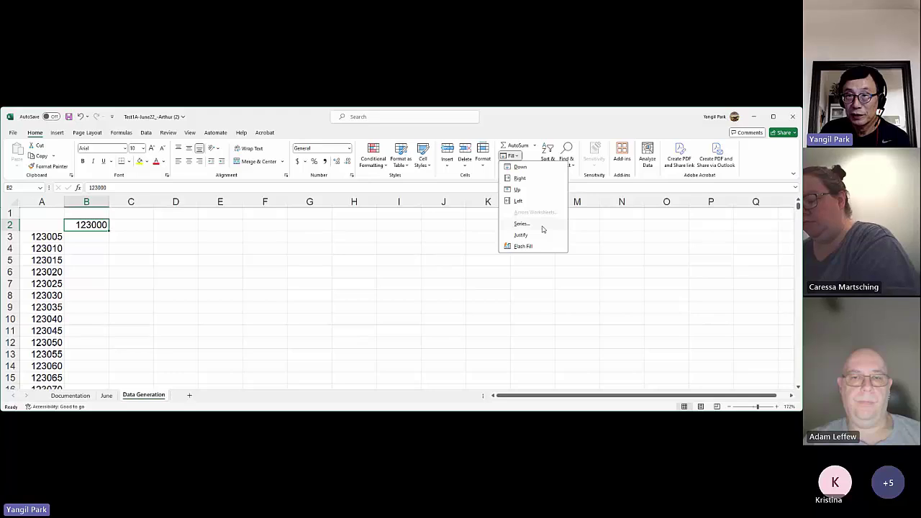
pyautogui.press('Escape')
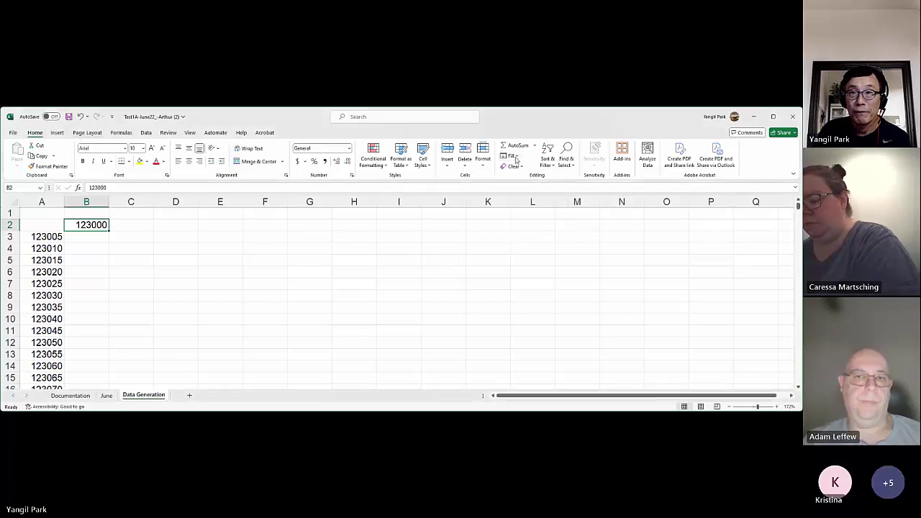
pyautogui.click(514, 156)
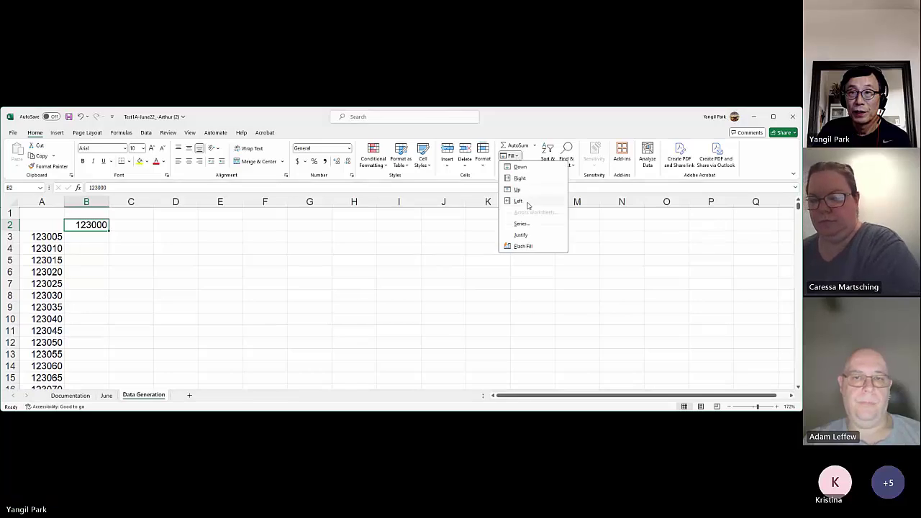
pyautogui.click(522, 224)
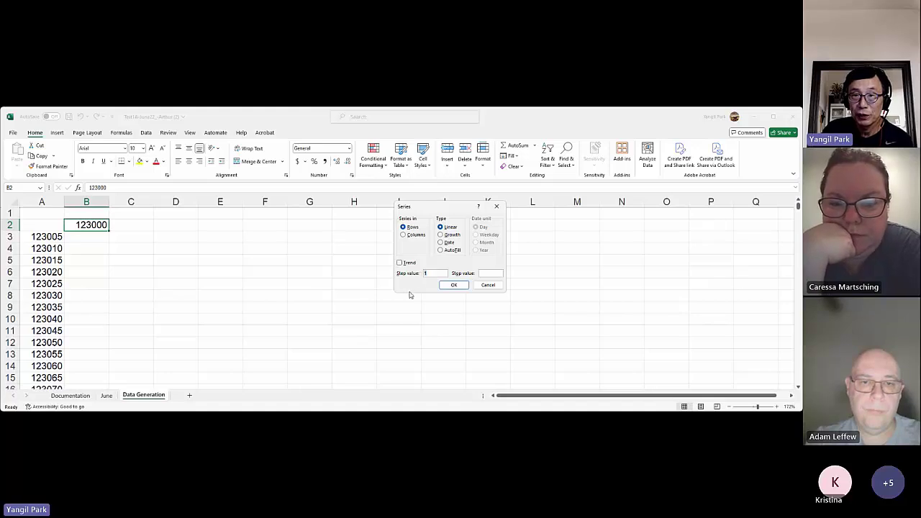
# Try the Growth, Date and AutoFill series types and return the type to Linear.
pyautogui.click(452, 236)
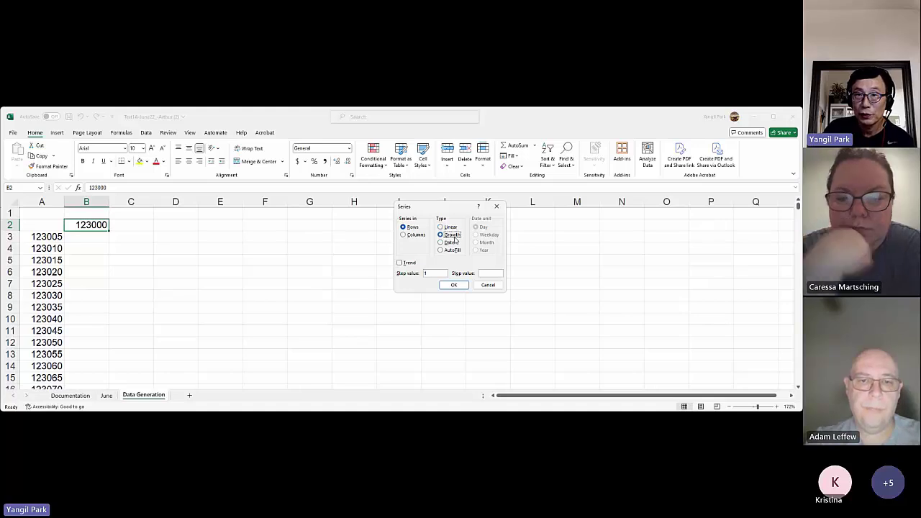
pyautogui.click(449, 243)
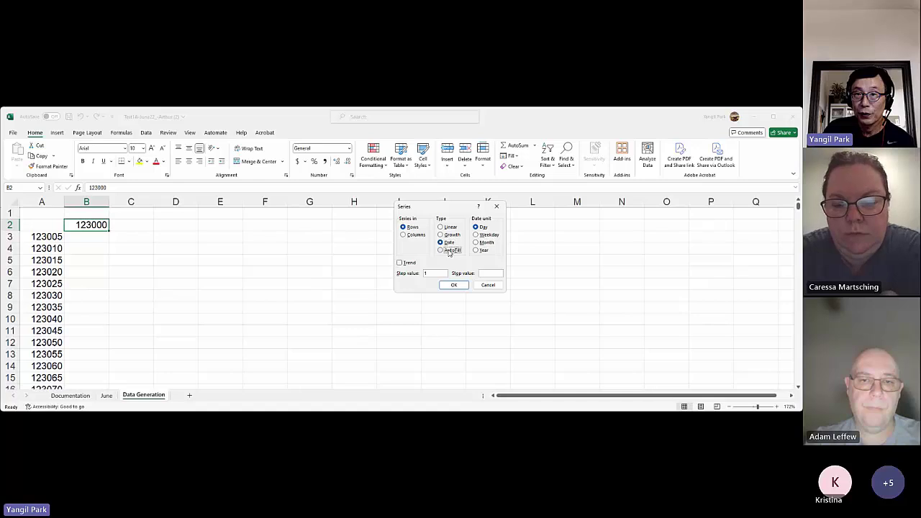
pyautogui.click(441, 249)
pyautogui.click(441, 226)
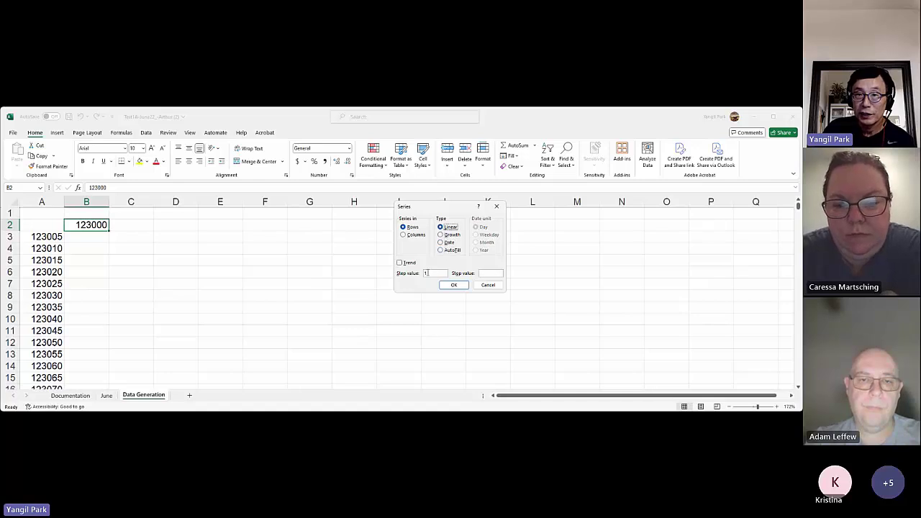
# Fill a linear series along row 2 from B2 with a step value of 5 and a stop value of 1000000.
pyautogui.click(423, 273)
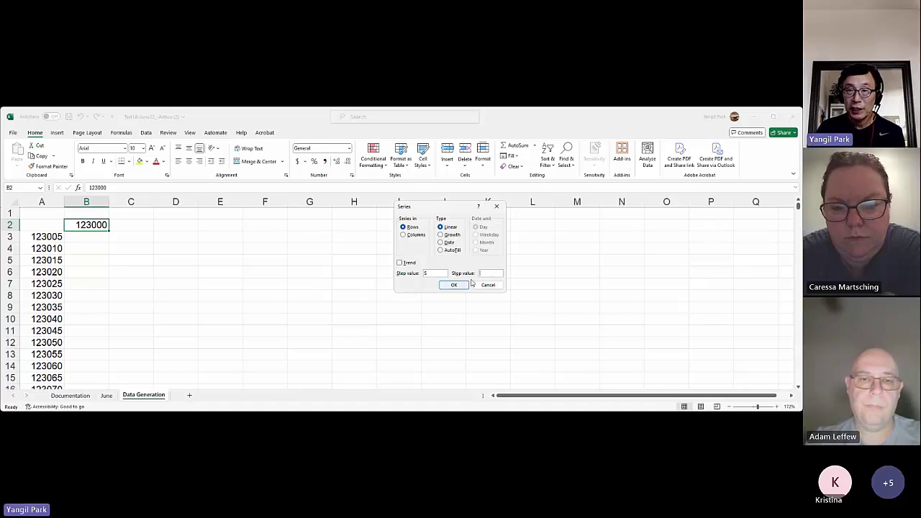
pyautogui.write('1000')
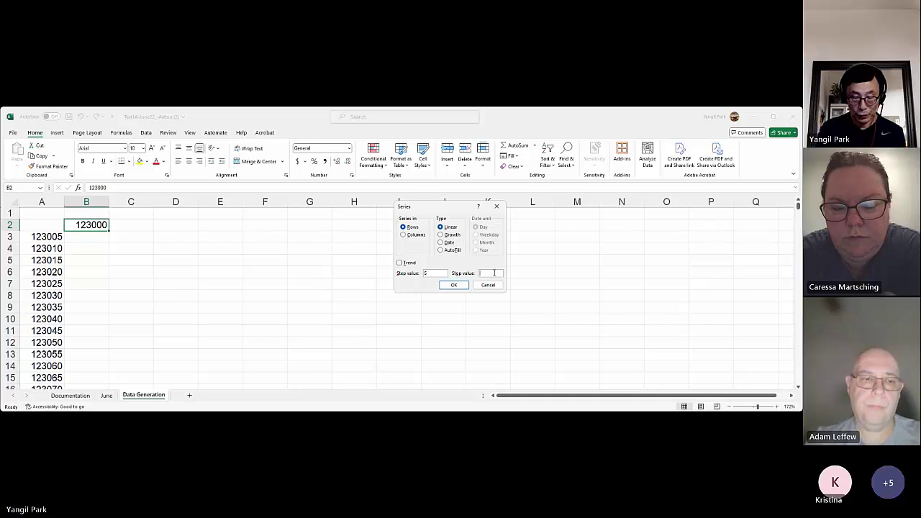
pyautogui.write('00')
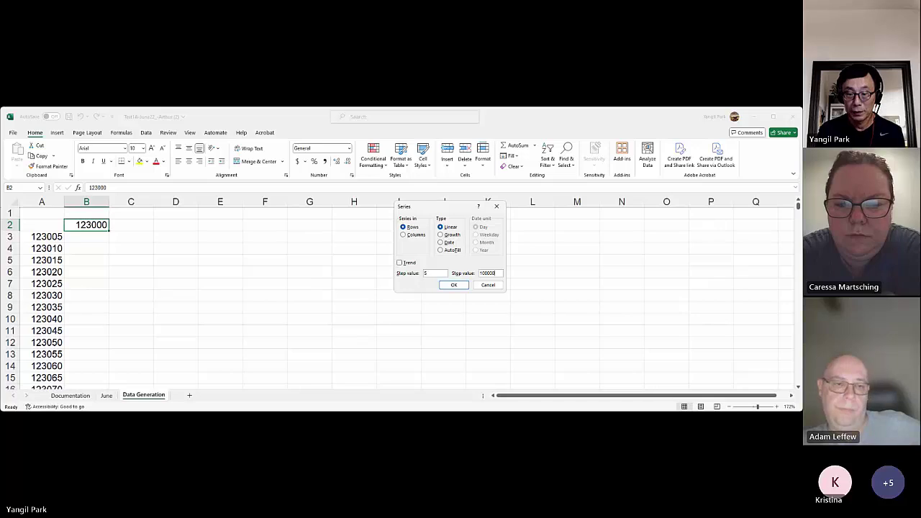
pyautogui.write('0')
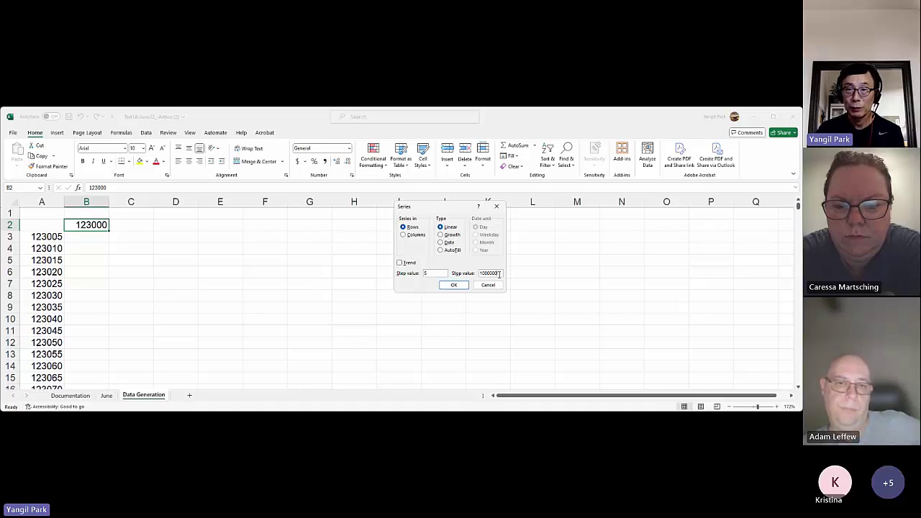
pyautogui.click(460, 287)
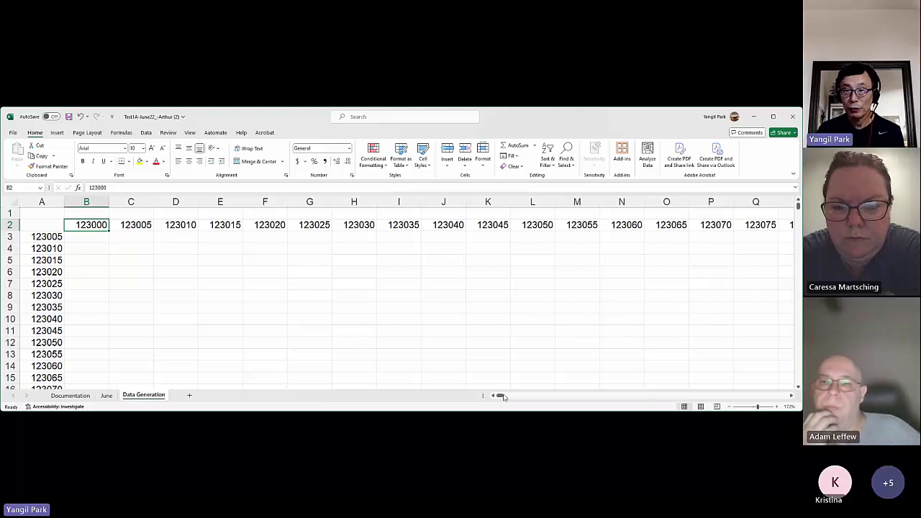
pyautogui.moveTo(502, 396)
pyautogui.mouseDown()
pyautogui.moveTo(800, 397)
pyautogui.moveTo(499, 396)
pyautogui.mouseUp()
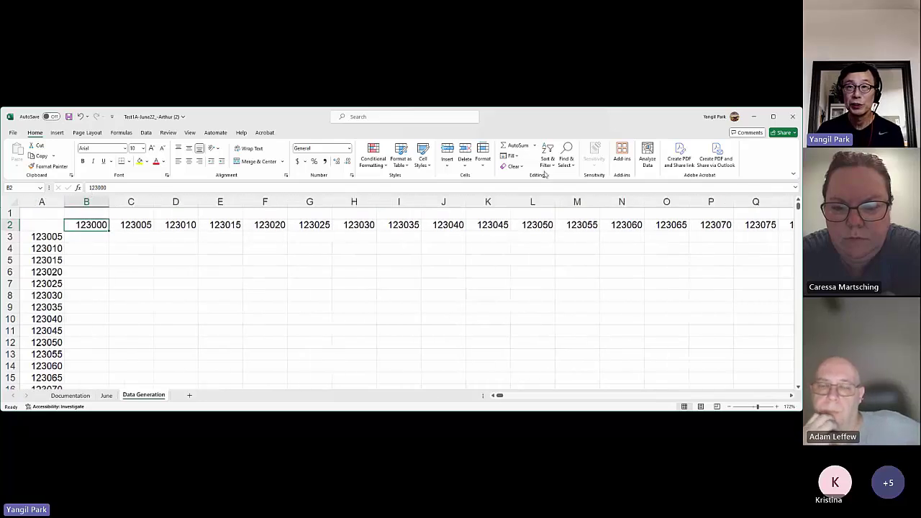
# Fill a linear series down column B from B2 with step value 5 and stop value 1000000, and look through the filled numbers.
pyautogui.click(519, 156)
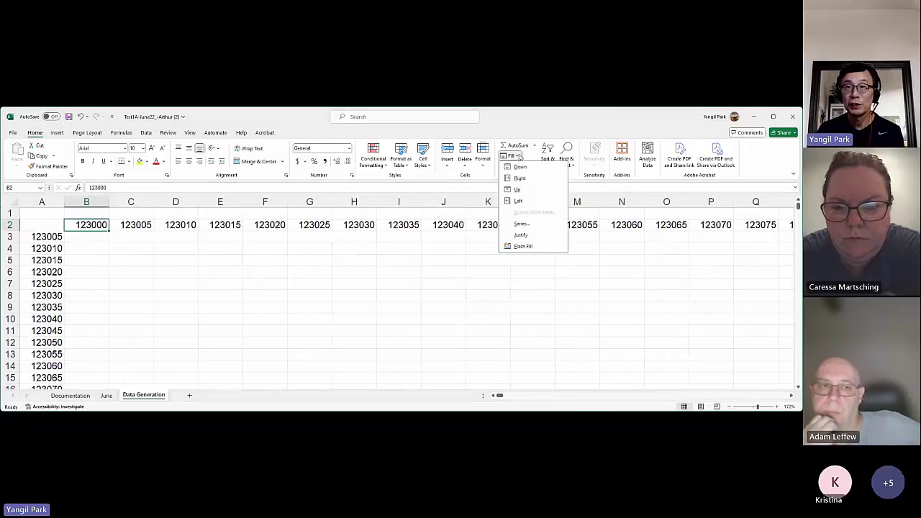
pyautogui.click(541, 225)
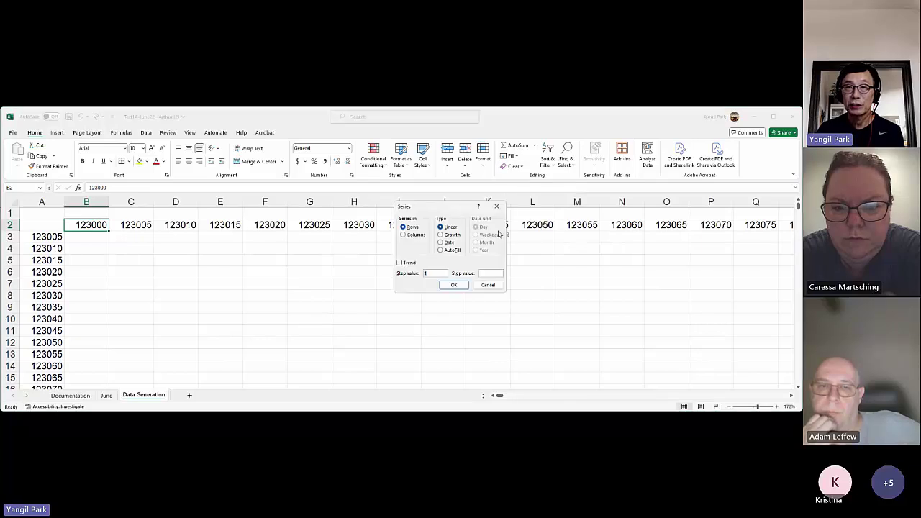
pyautogui.click(407, 236)
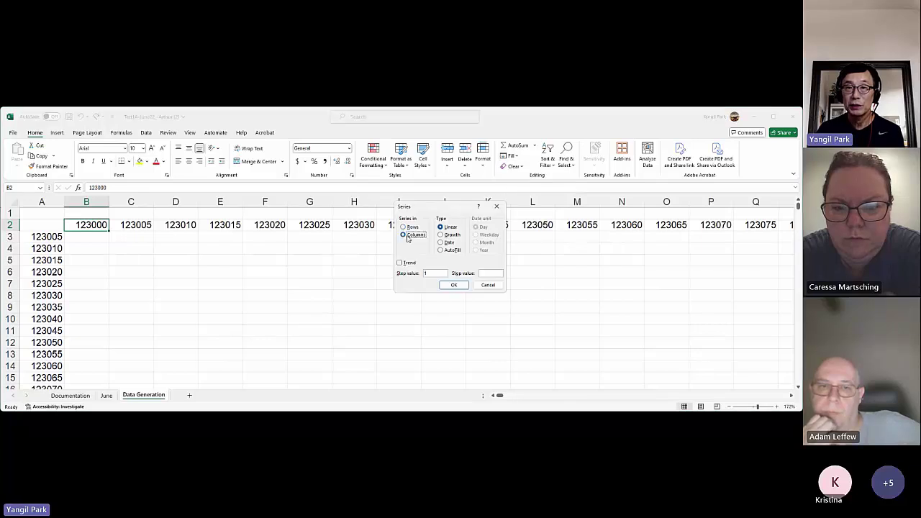
pyautogui.click(430, 272)
pyautogui.press('BackSpace')
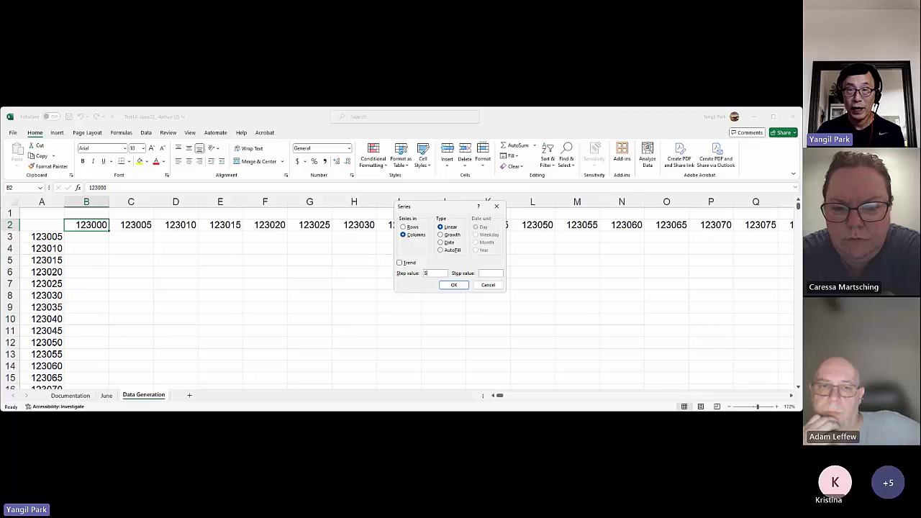
pyautogui.press('Tab')
pyautogui.write('1')
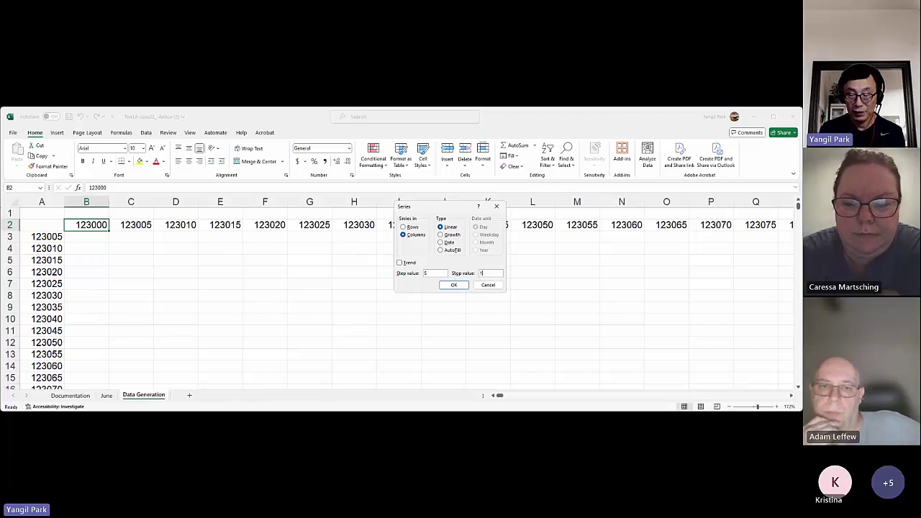
pyautogui.write('000000')
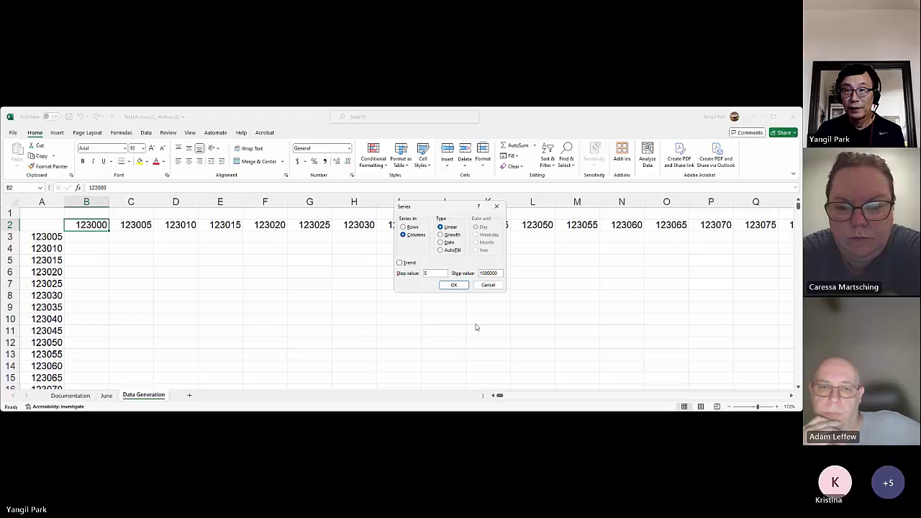
pyautogui.click(454, 285)
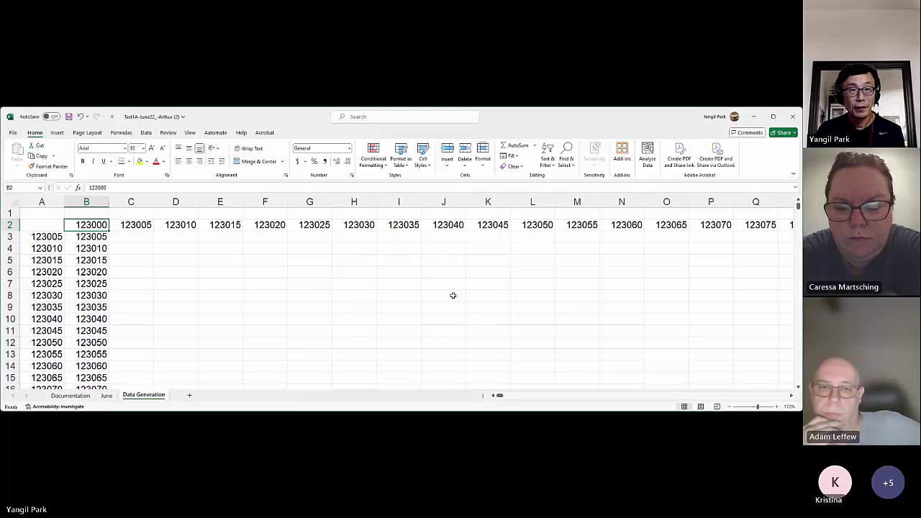
pyautogui.scroll(-20, 453, 325)
pyautogui.scroll(20, 428, 327)
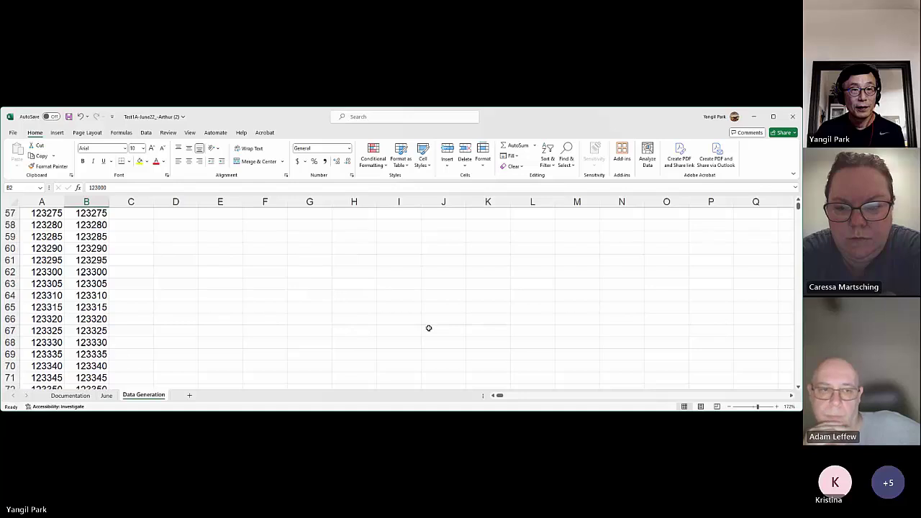
pyautogui.press('Down')
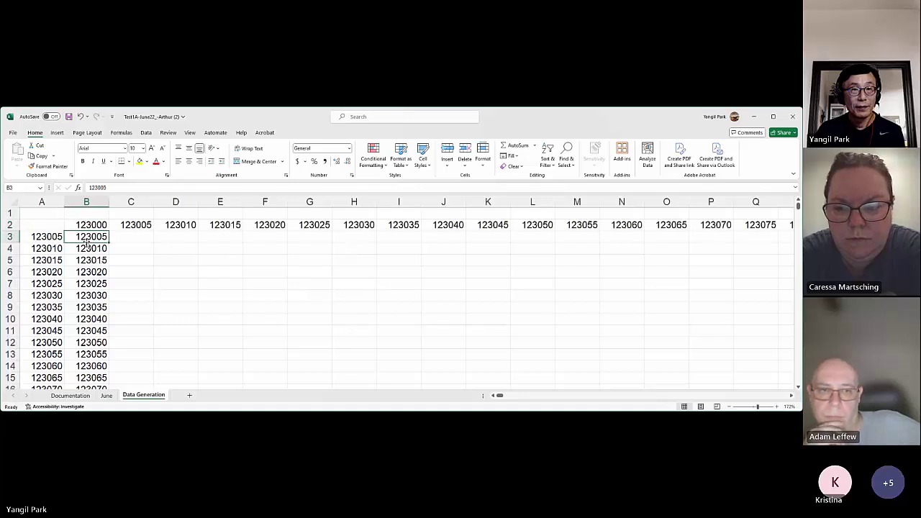
pyautogui.click(515, 156)
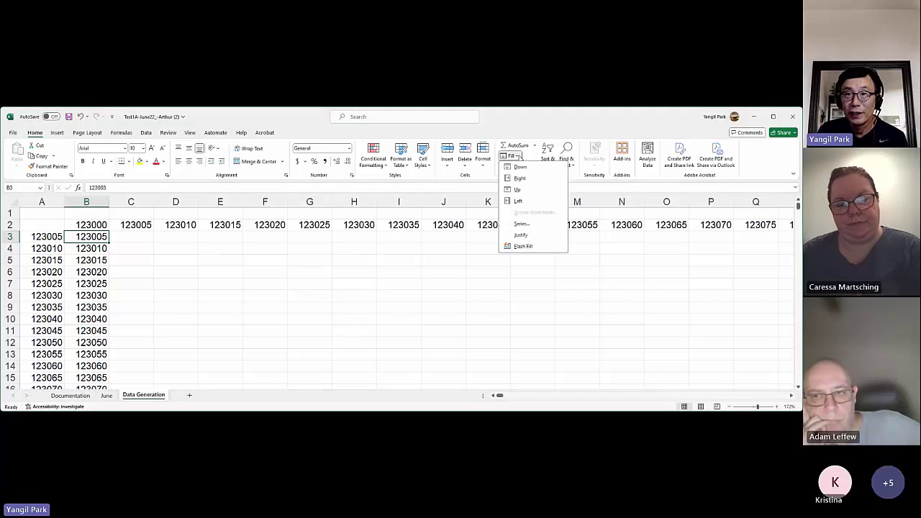
pyautogui.click(522, 224)
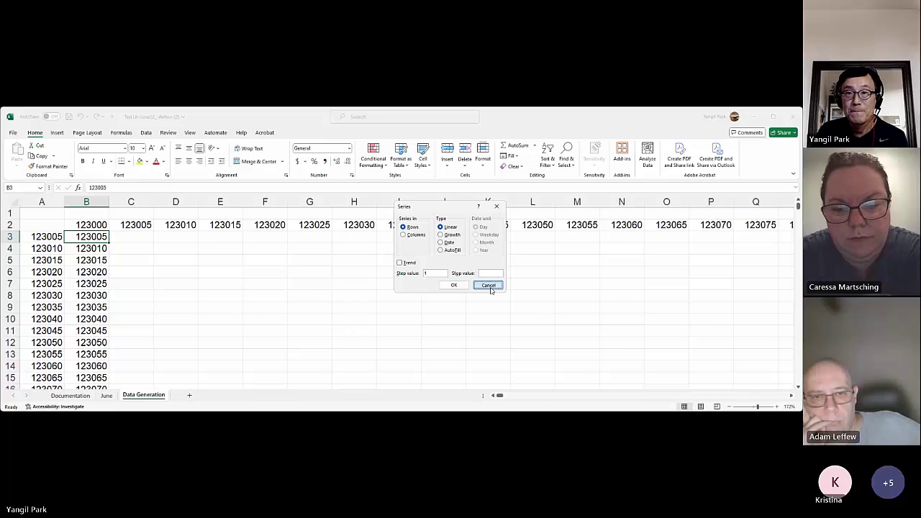
pyautogui.click(488, 285)
pyautogui.click(490, 287)
pyautogui.click(90, 237)
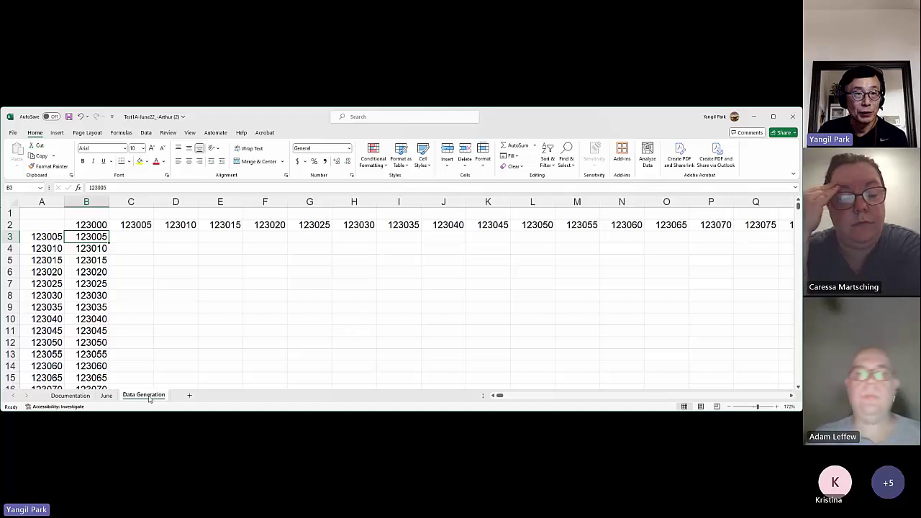
# Check the formula in A3 and look through the generated numbers in column A.
pyautogui.click(51, 236)
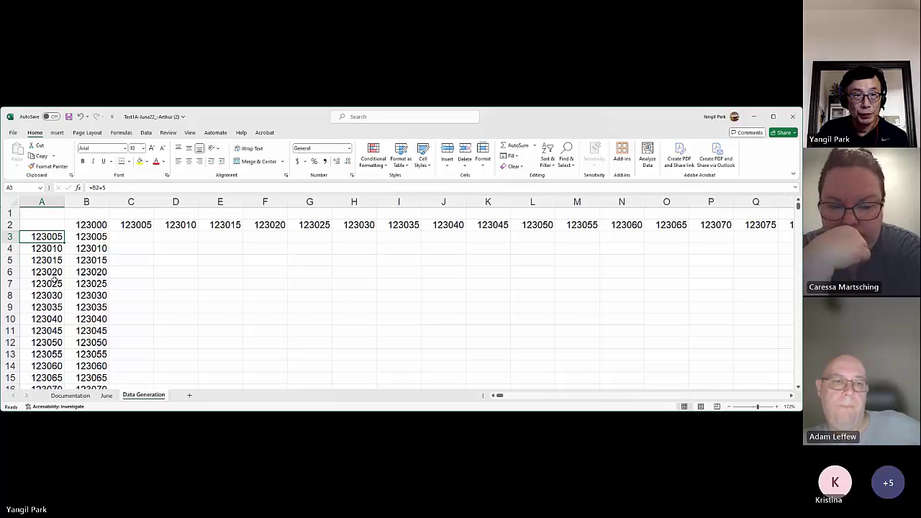
pyautogui.scroll(-9, 57, 284)
pyautogui.scroll(9, 346, 311)
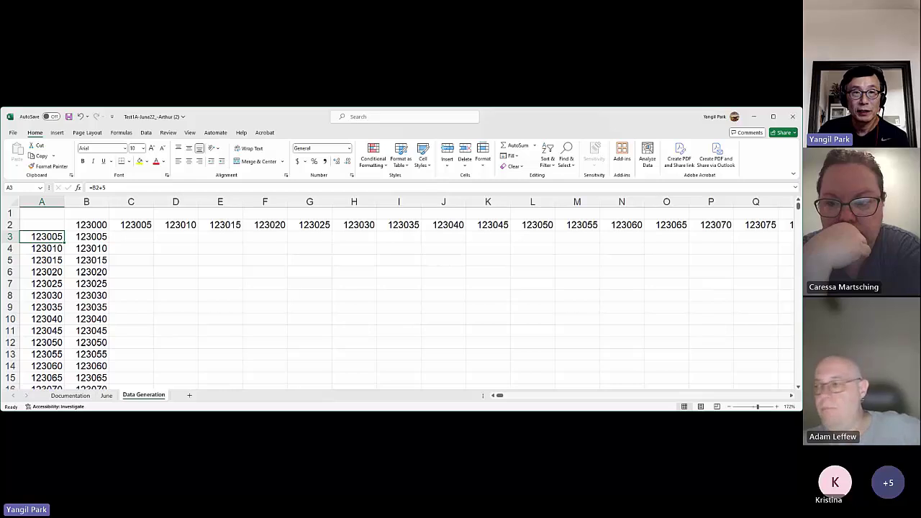
# Scale the Data Generation sheet's printout to a width of 1 page and a height of 1 page.
pyautogui.click(87, 133)
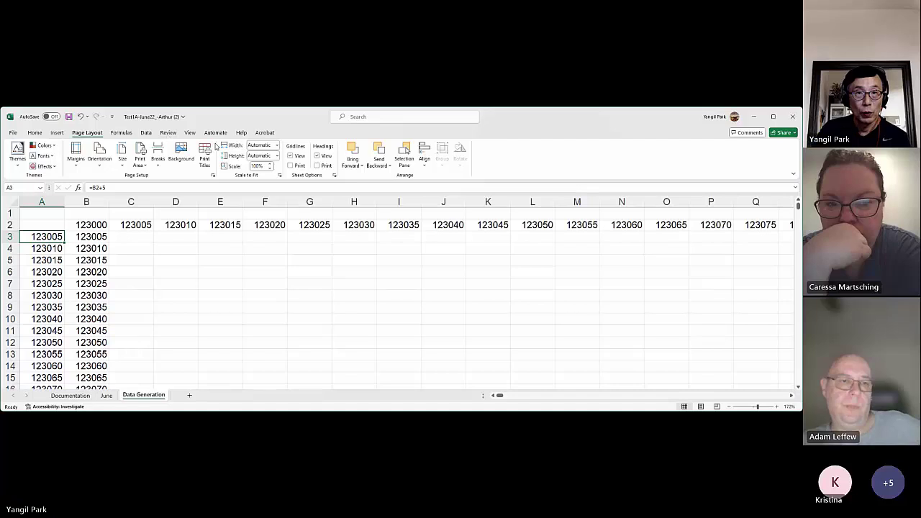
pyautogui.click(278, 147)
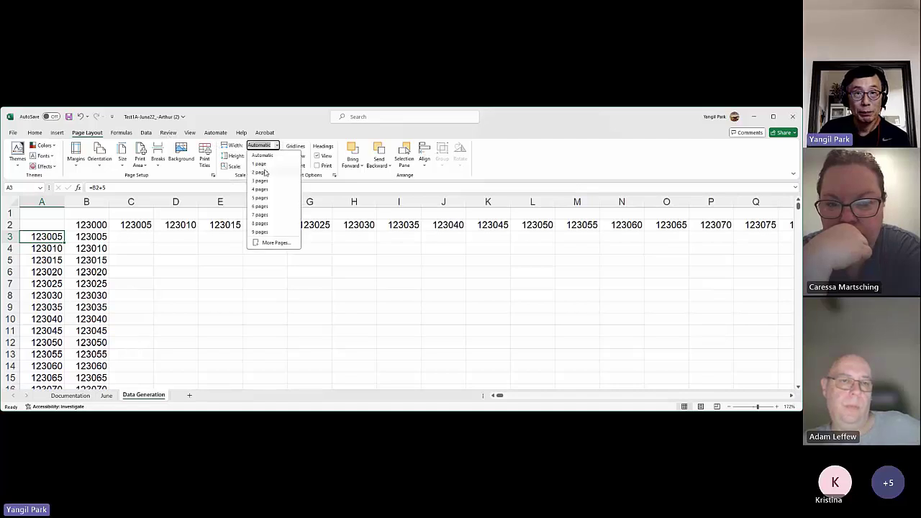
pyautogui.click(259, 163)
pyautogui.click(277, 156)
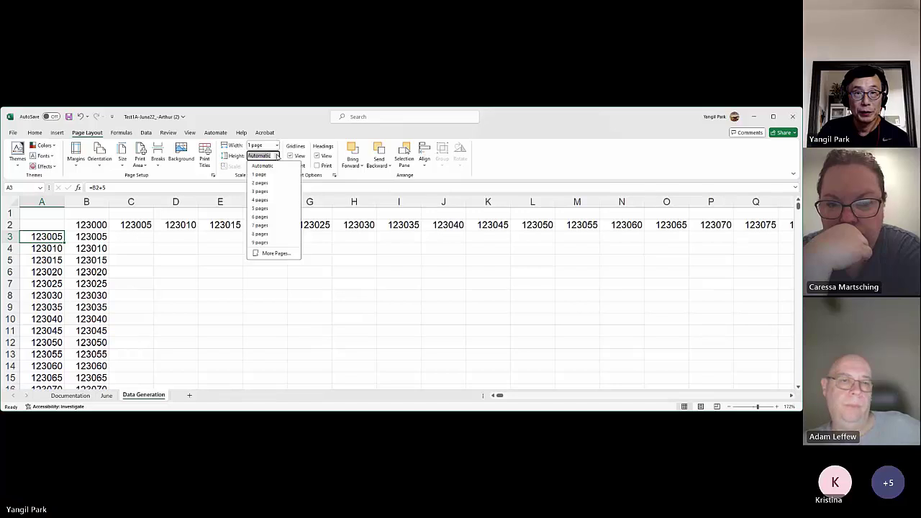
pyautogui.click(273, 175)
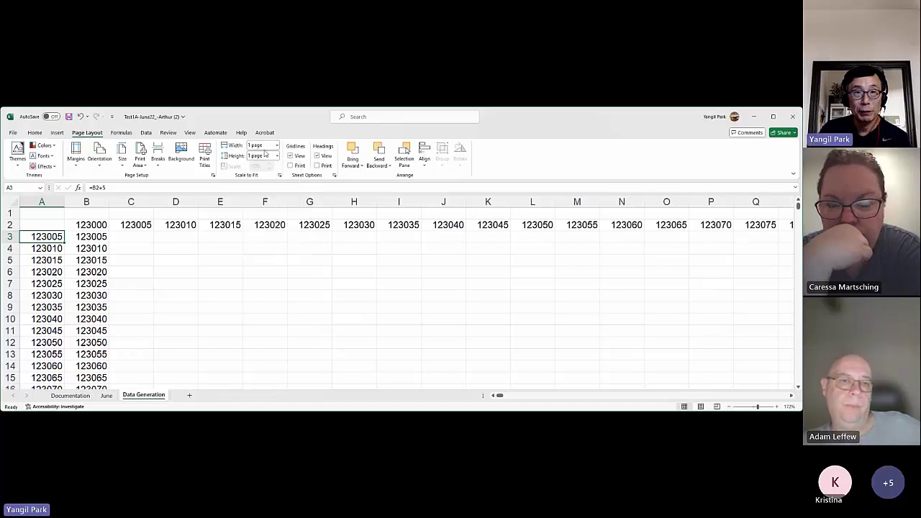
pyautogui.press('Return')
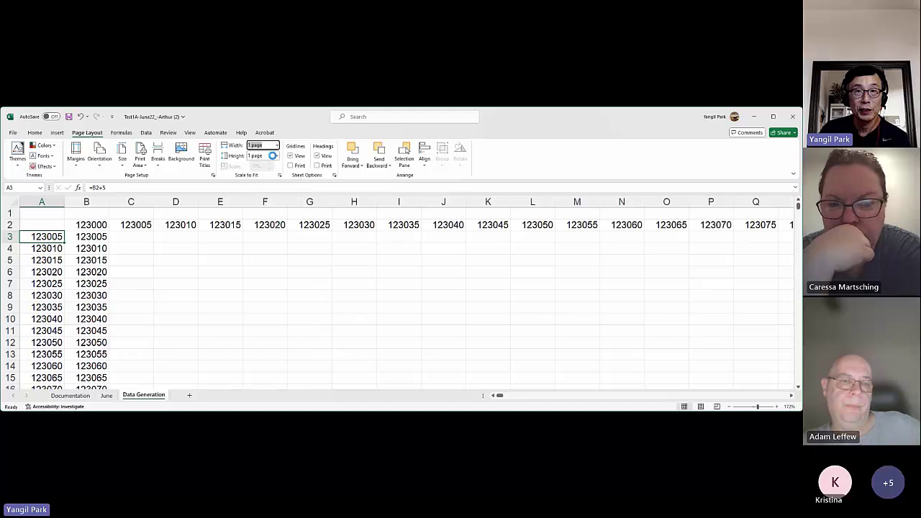
pyautogui.hotkey('alt', 'Down')
pyautogui.press('Escape')
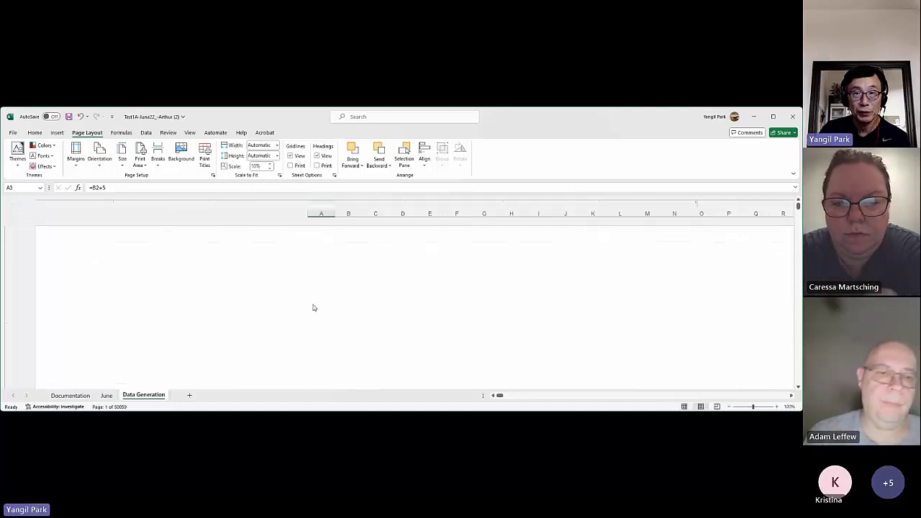
# Zoom the page layout out to 57% and set the print width and height to 1 page each.
pyautogui.moveTo(752, 407); pyautogui.dragTo(743, 406)
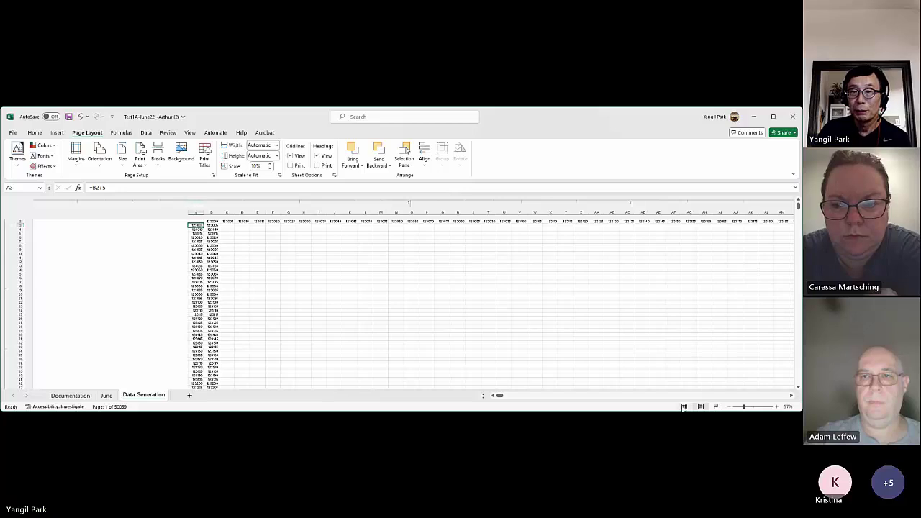
pyautogui.click(277, 147)
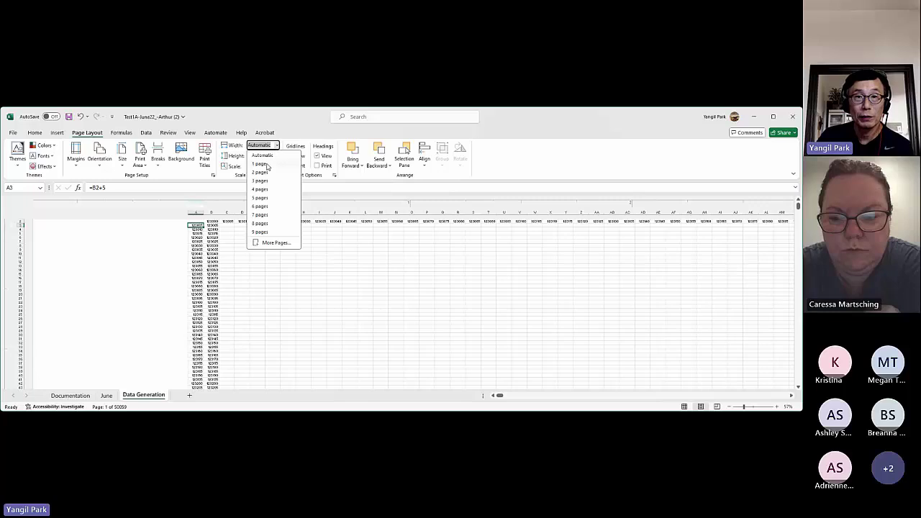
pyautogui.click(277, 163)
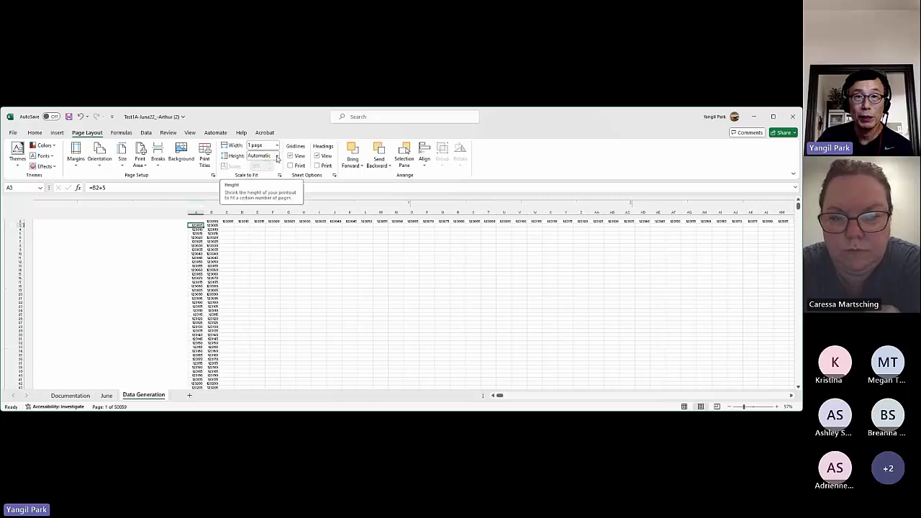
pyautogui.click(277, 157)
pyautogui.click(266, 175)
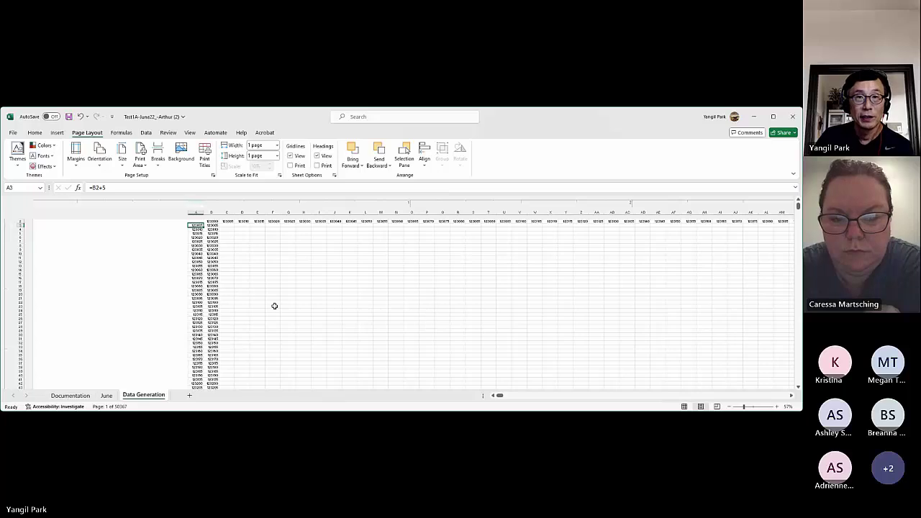
pyautogui.click(227, 187)
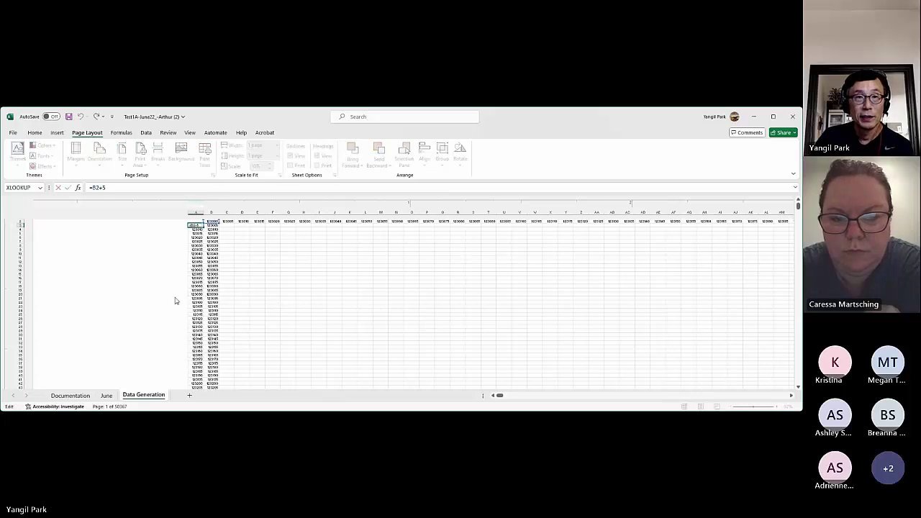
# Show the print preview, set the pages to print from 1 to 1, and return to the worksheet without printing.
pyautogui.click(13, 132)
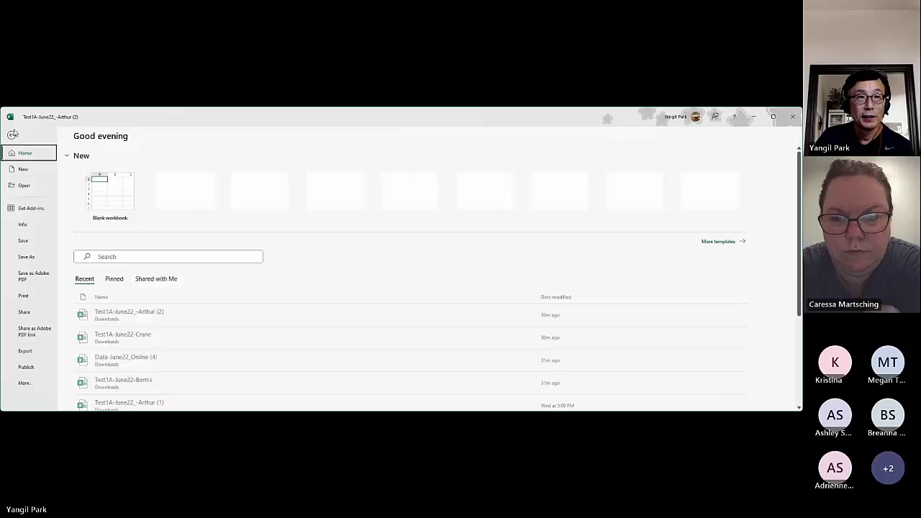
pyautogui.click(25, 295)
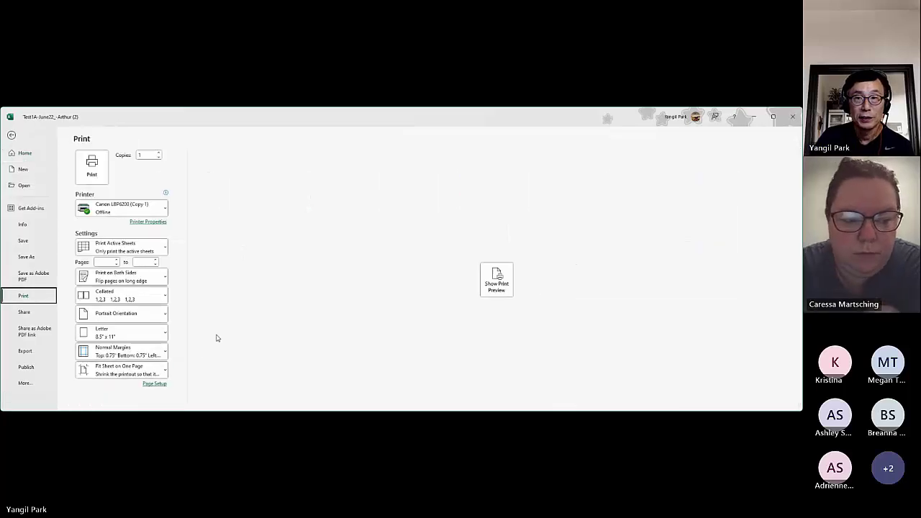
pyautogui.click(499, 280)
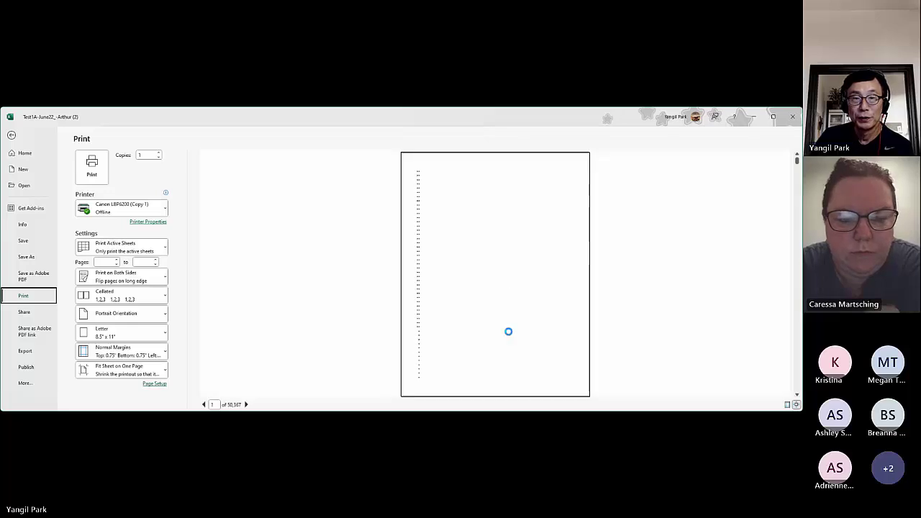
pyautogui.click(115, 260)
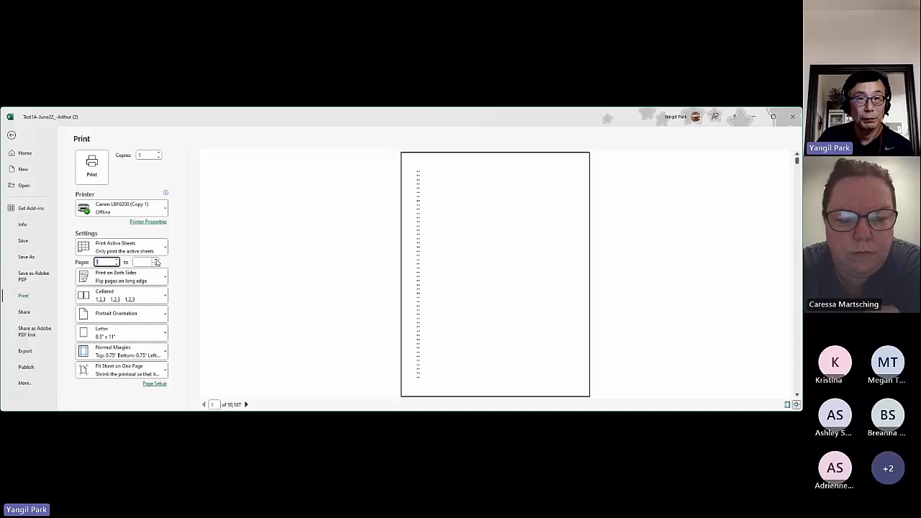
pyautogui.click(156, 260)
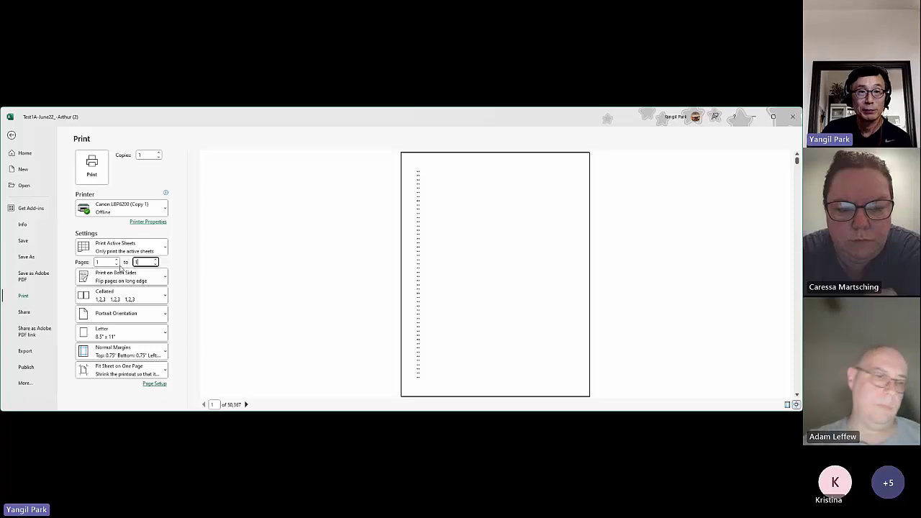
pyautogui.press('Escape')
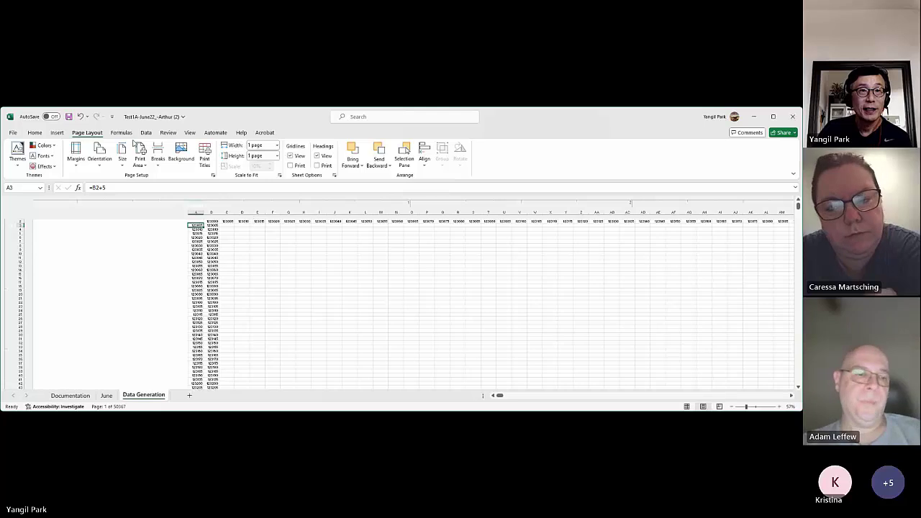
# Check the available page orientations without changing them and return the sheet to Normal view.
pyautogui.click(97, 164)
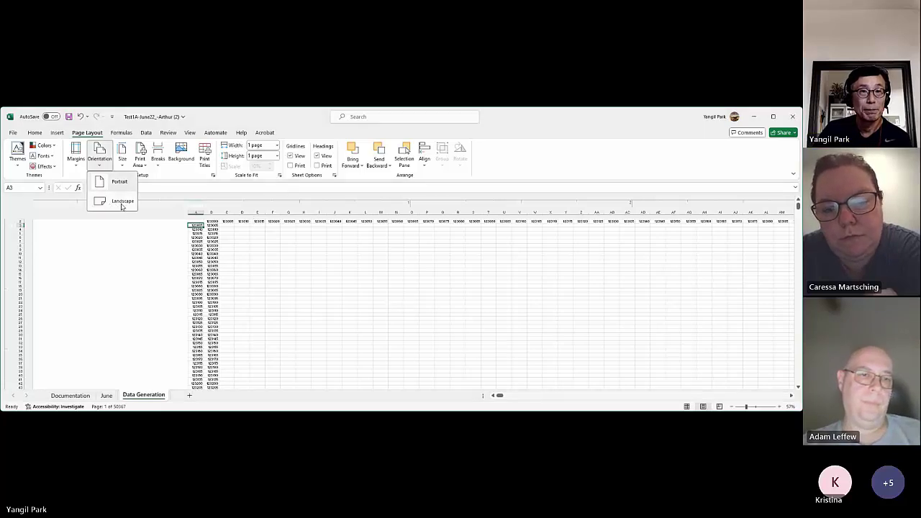
pyautogui.click(551, 167)
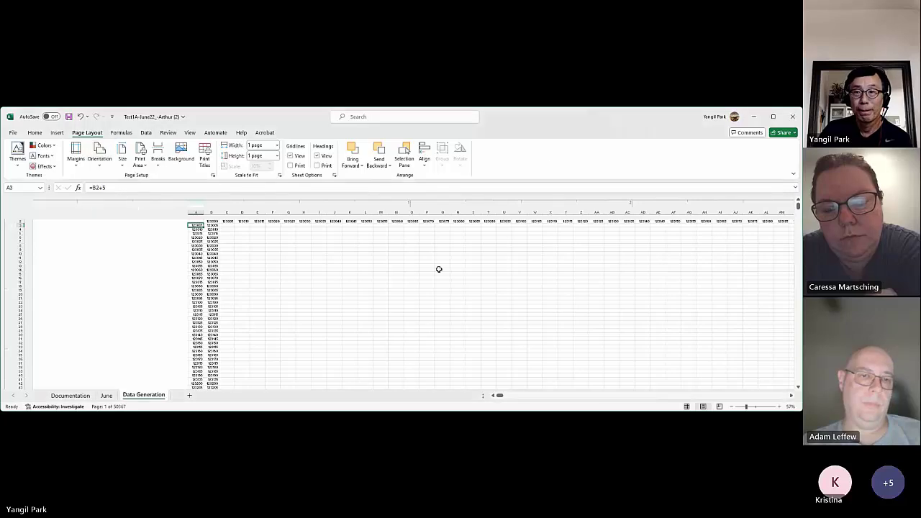
pyautogui.click(687, 406)
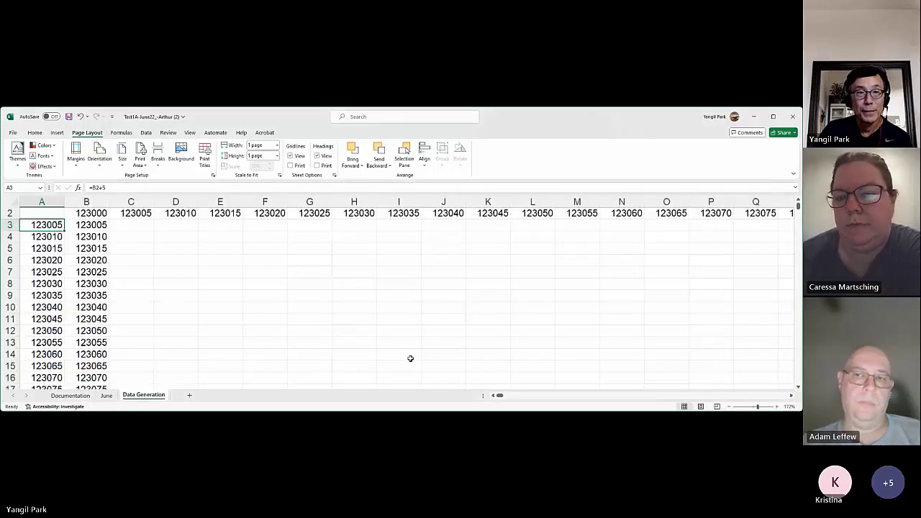